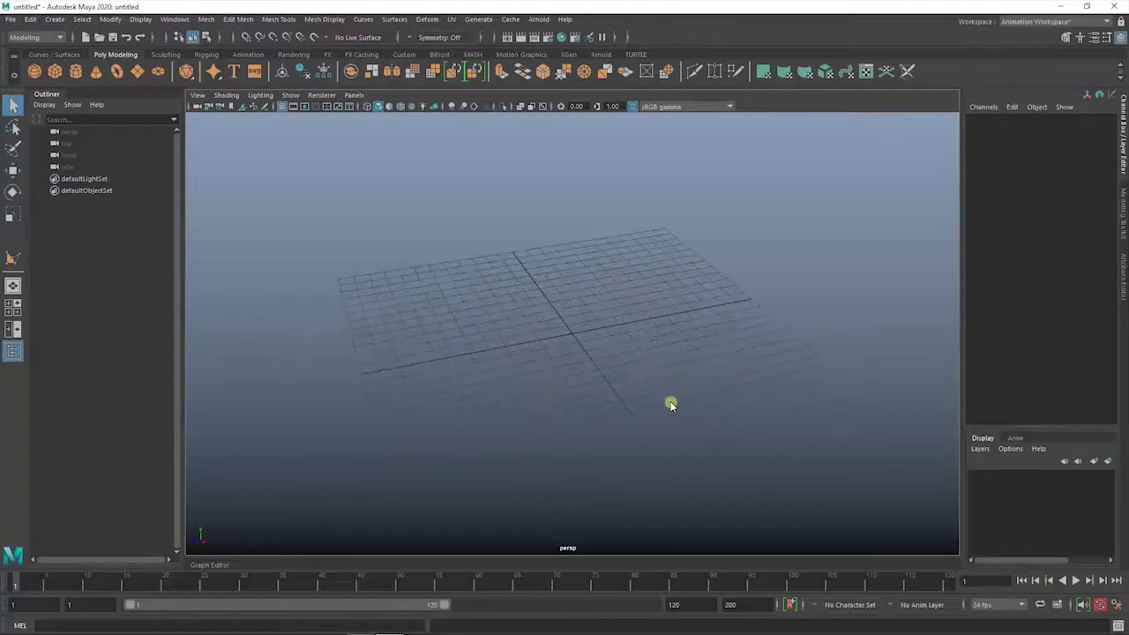
Add the polygon cylinder pCylinder1 at the scene origin from the marking menu
right_click_drag(610, 256, 574, 254, "shift")
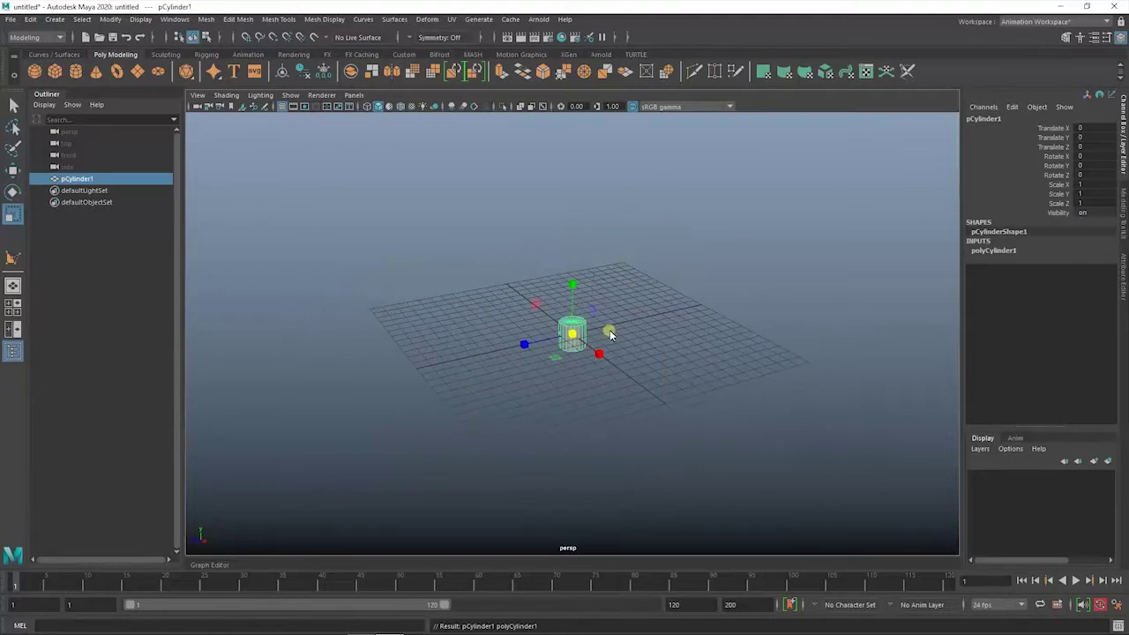
Raise pCylinder1 above the grid and scale it up to 3.227
left_click_drag(562, 298, 564, 236)
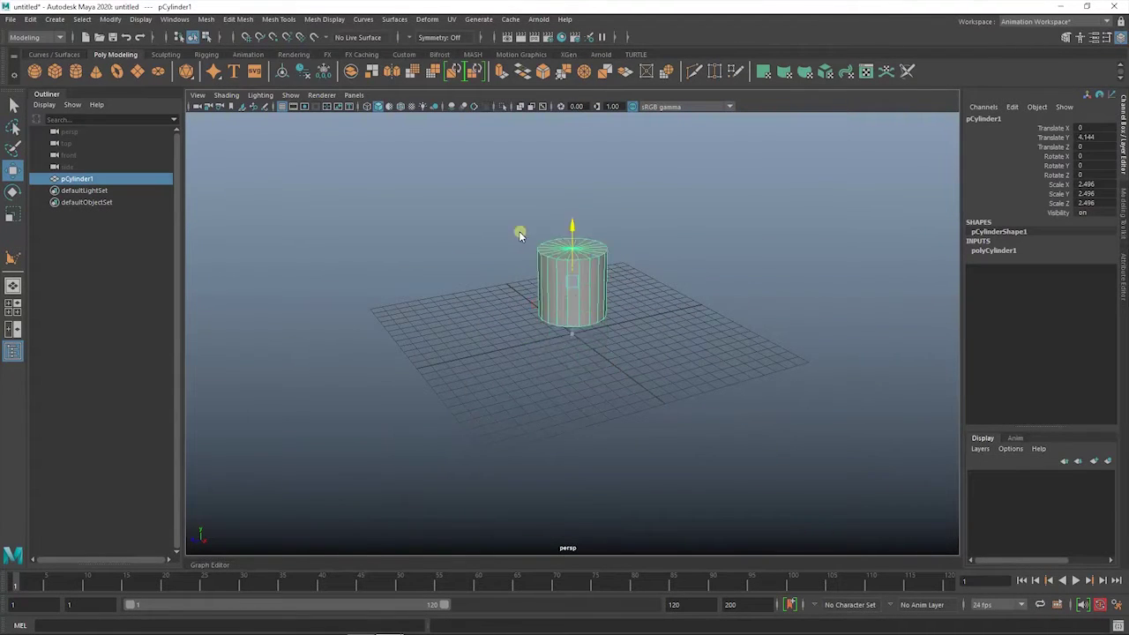
left_click_drag(561, 280, 561, 212)
key("r")
left_click_drag(559, 266, 599, 266)
key("w")
left_click_drag(563, 222, 563, 240)
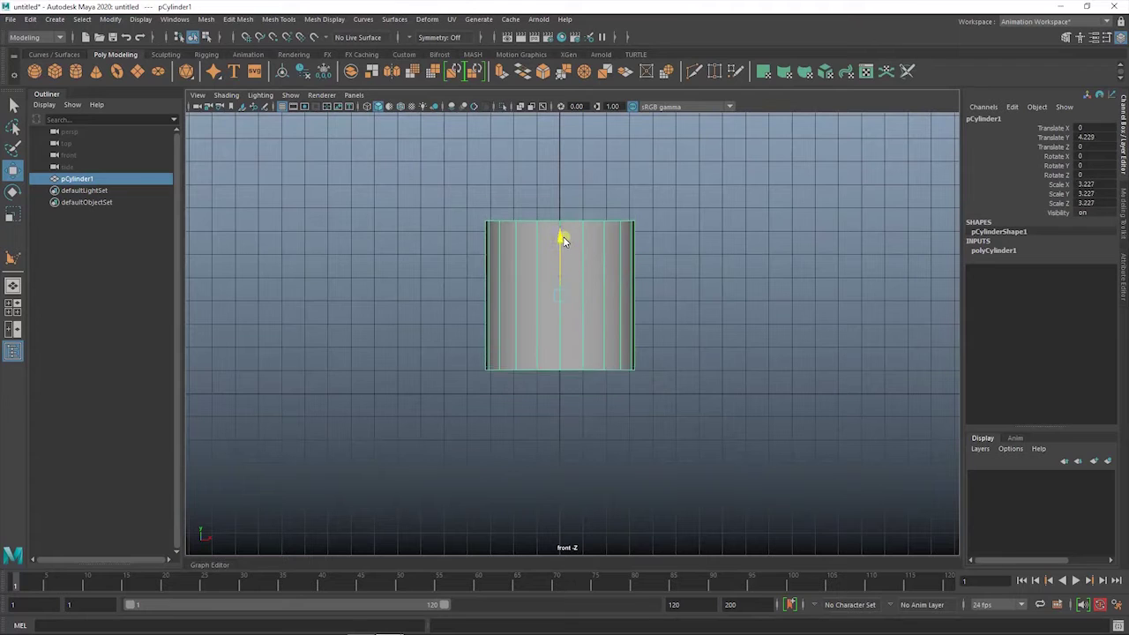
Insert evenly spaced horizontal edge loops around the cylinder's sides and select them
right_click_drag(643, 239, 729, 331, "shift")
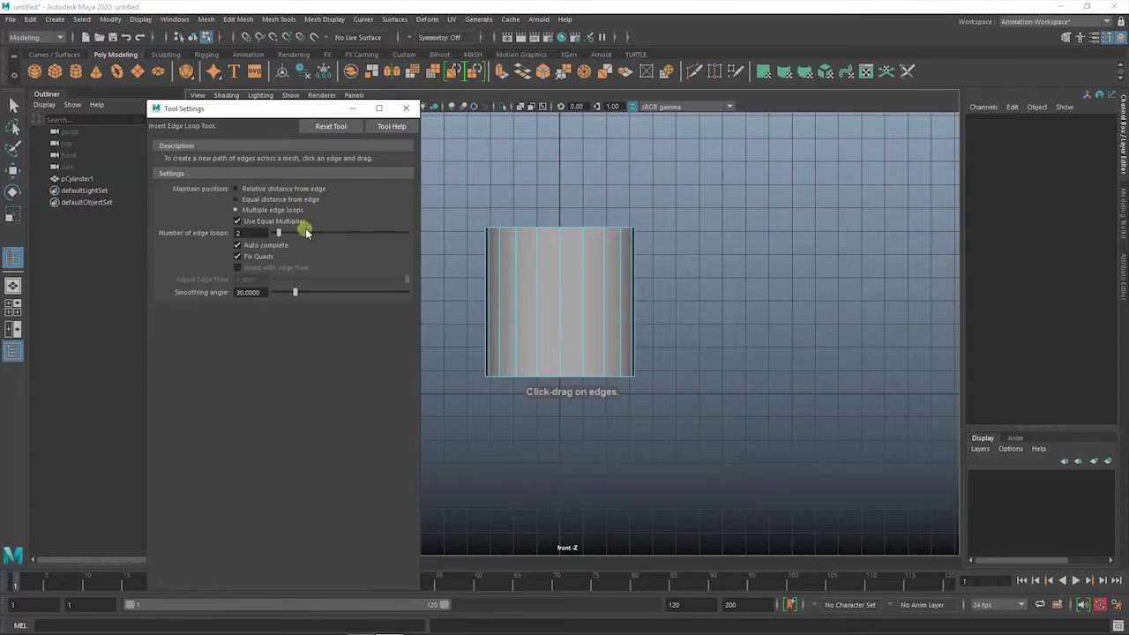
left_click(511, 260)
left_click(330, 126)
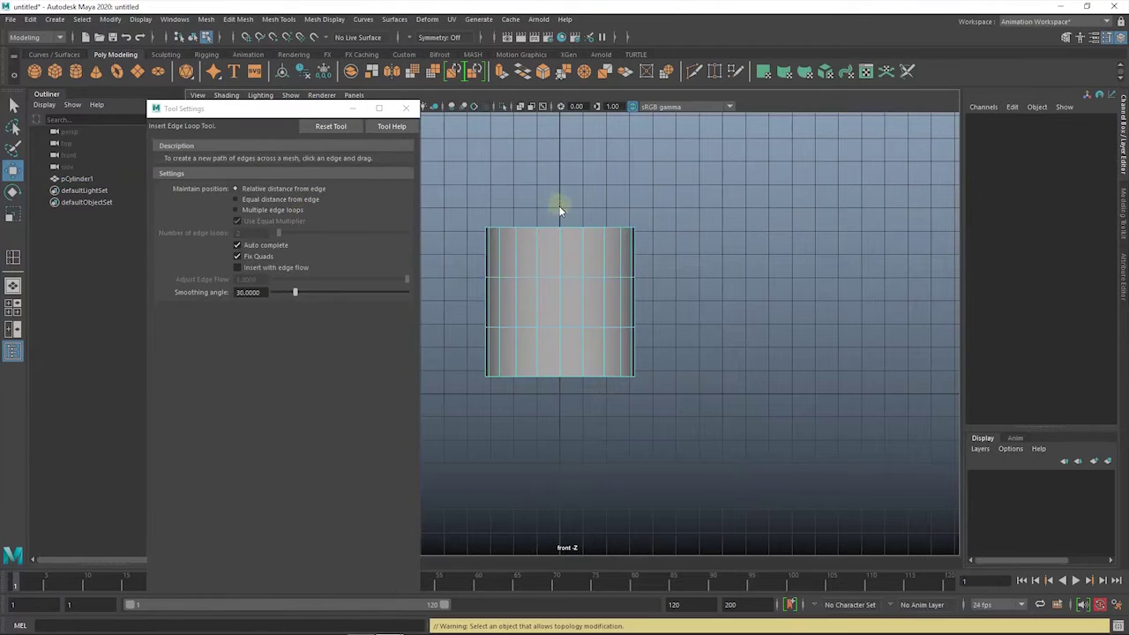
key("w")
right_click_drag(738, 267, 745, 250)
left_click_drag(680, 385, 380, 373)
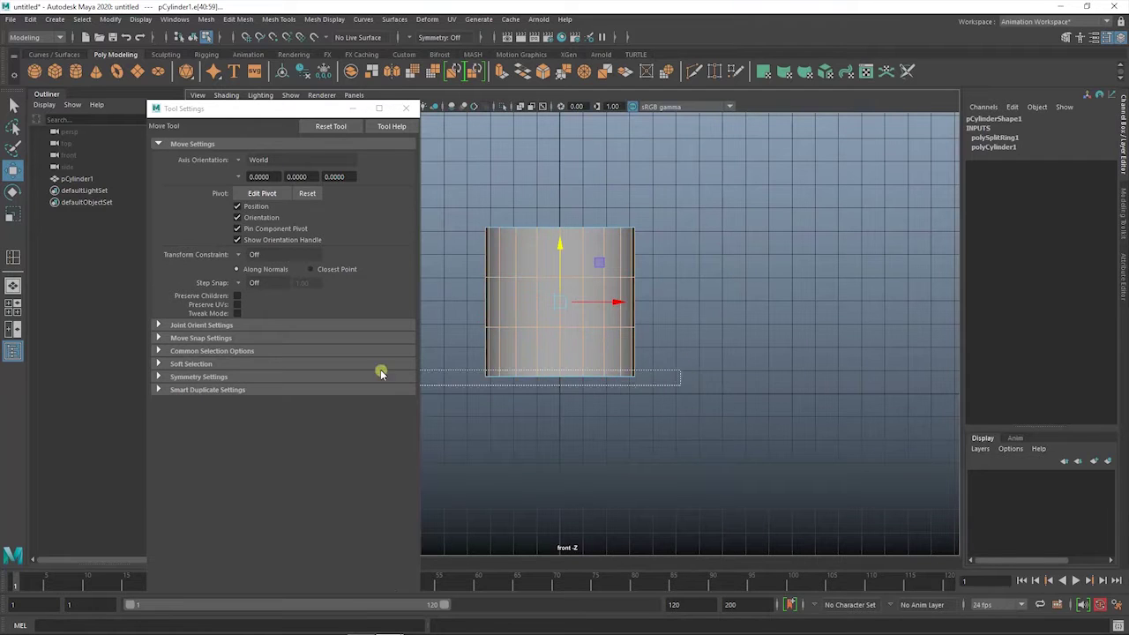
key("r")
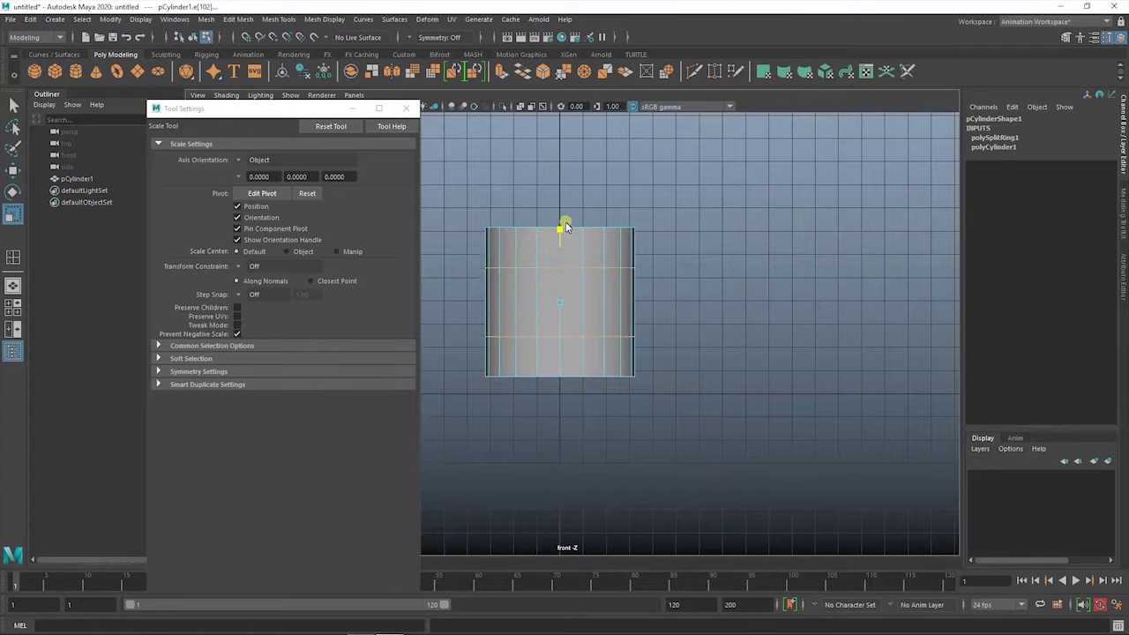
Insert additional horizontal edge loops across the cylinder
left_click(472, 193)
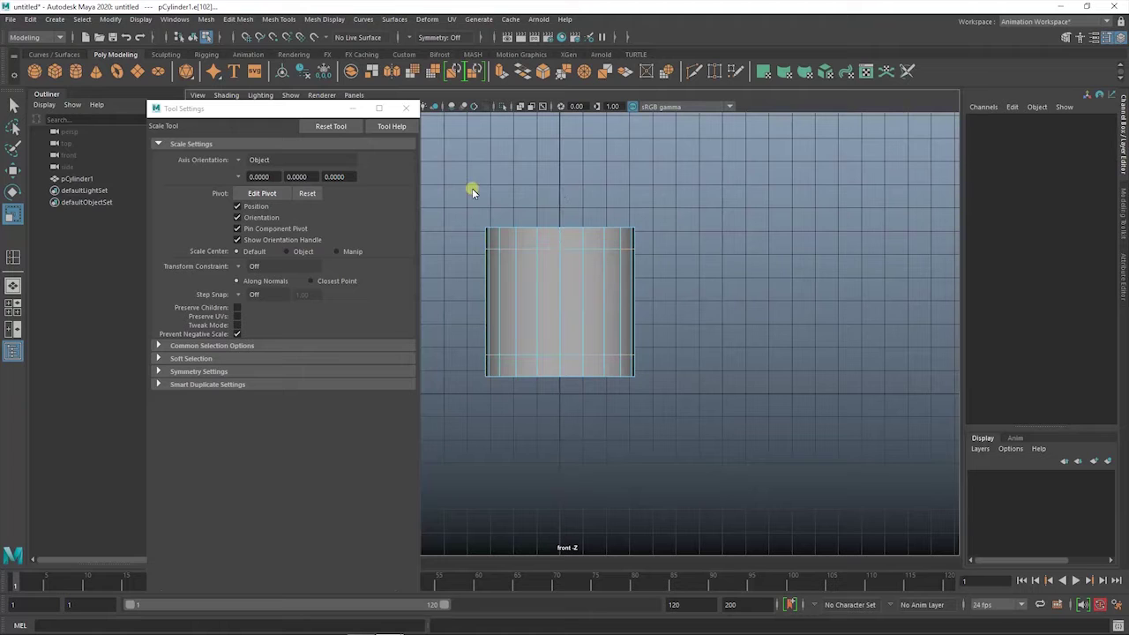
right_click_drag(498, 190, 498, 229)
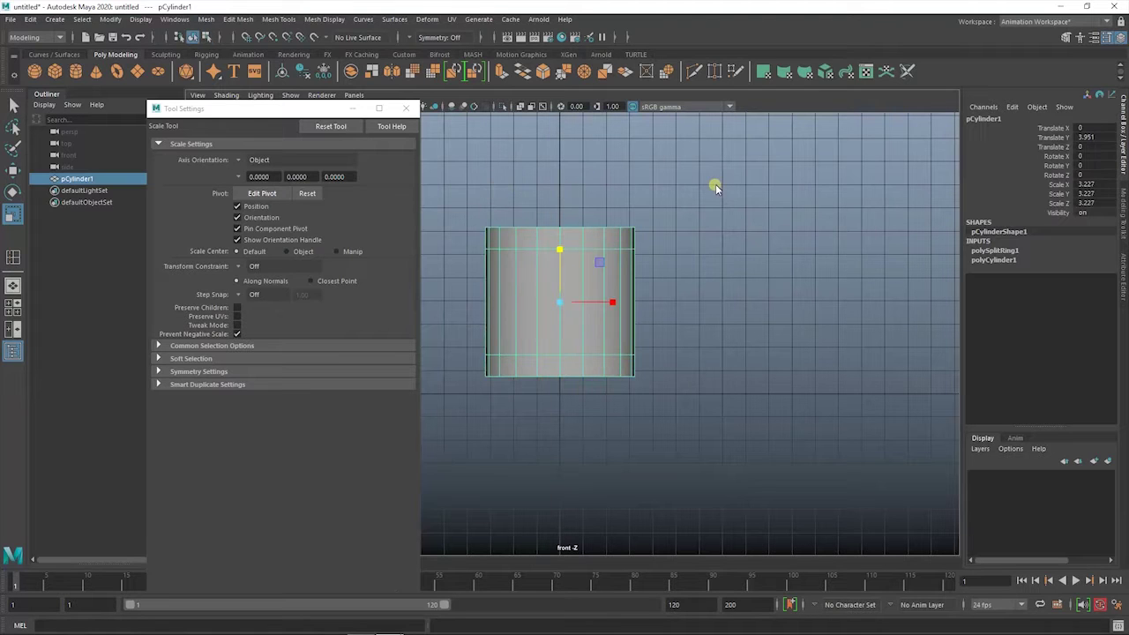
right_click_drag(717, 176, 695, 193, "shift")
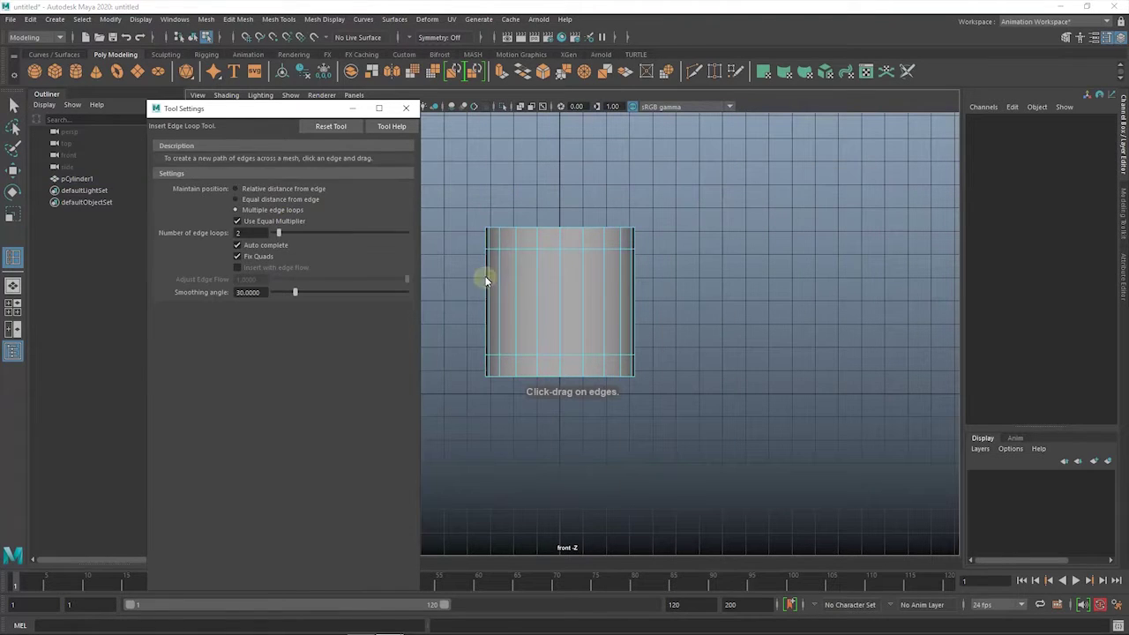
left_click(405, 108)
mouse_move(649, 233)
right_mouse_down()
mouse_move(580, 236)
mouse_move(589, 233)
right_mouse_up()
left_click_drag(746, 273, 746, 240)
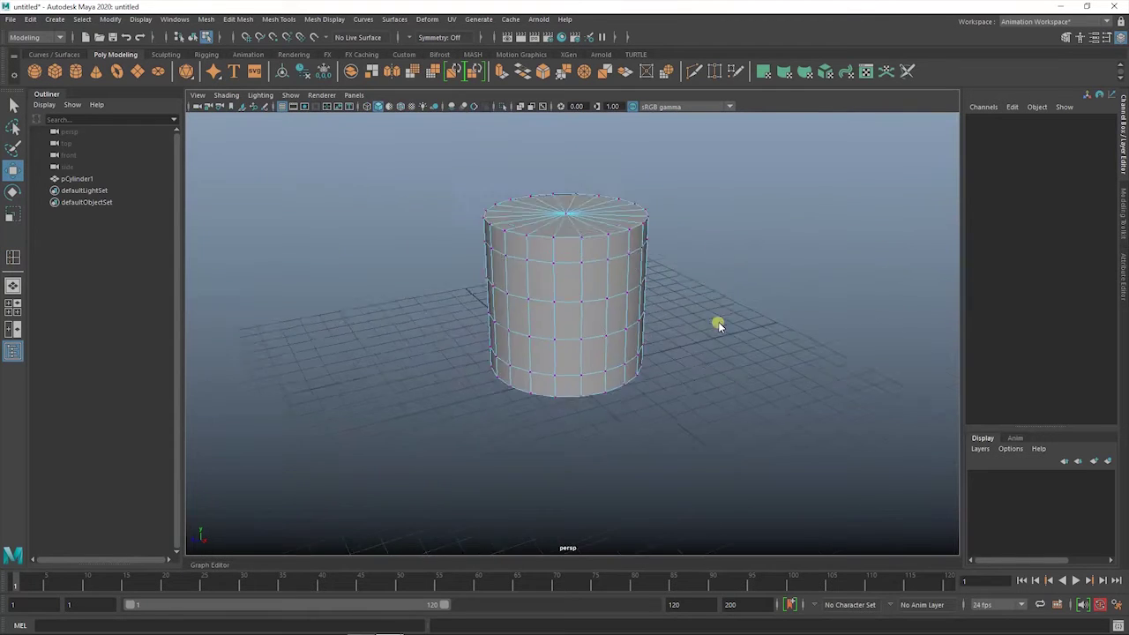
Extrude the top cap faces to form a recessed rim around the lid
right_click_drag(617, 227, 676, 270)
left_click_drag(676, 270, 723, 229)
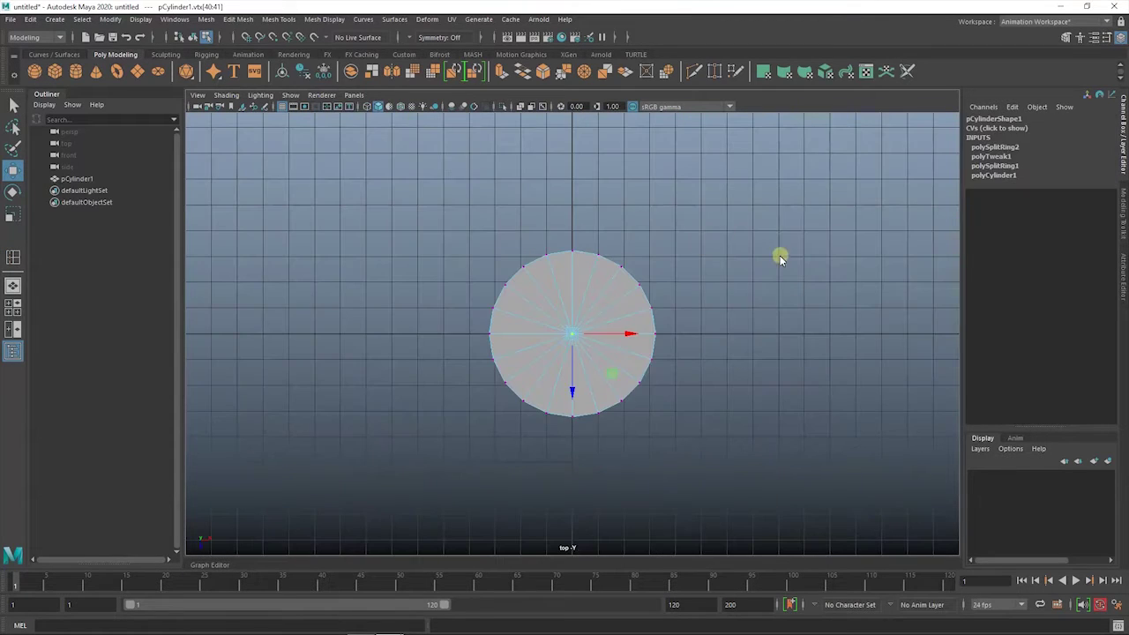
right_click_drag(778, 256, 773, 344, "ctrl")
left_click_drag(773, 344, 793, 313)
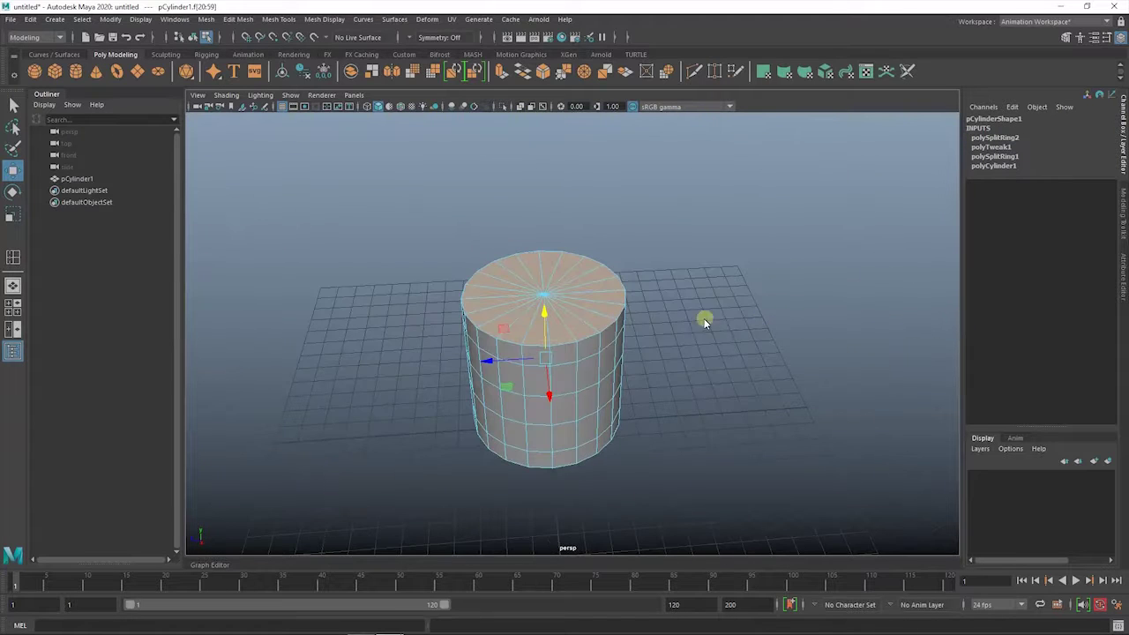
key("ctrl+e")
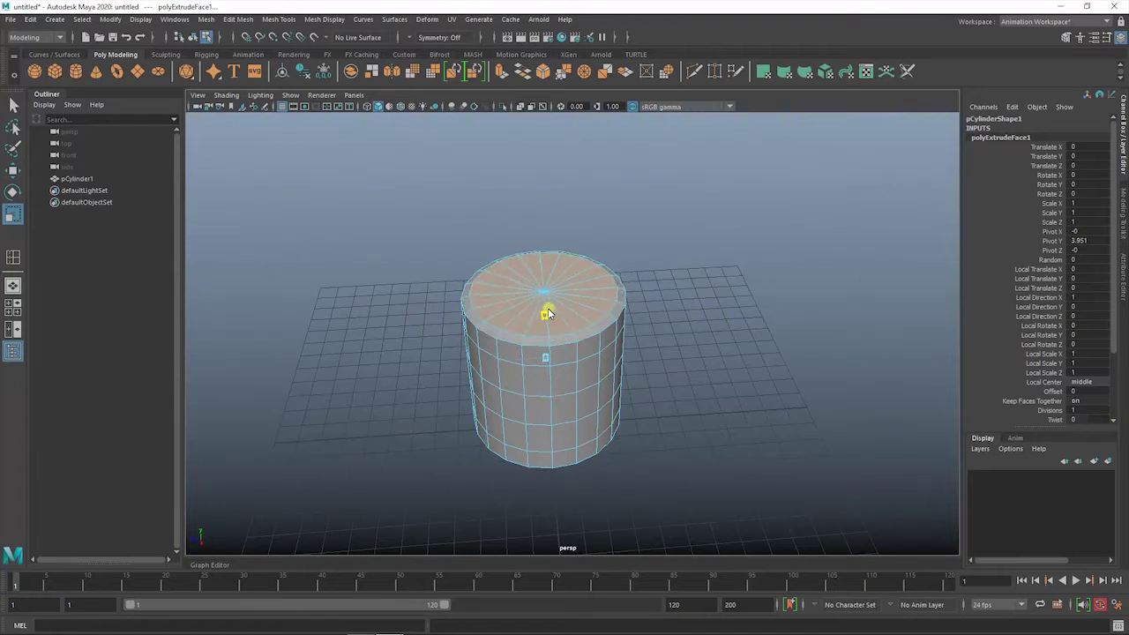
mouse_move(548, 310)
left_mouse_down("alt")
mouse_move(718, 297)
mouse_move(717, 344)
mouse_move(548, 313)
left_mouse_up("alt")
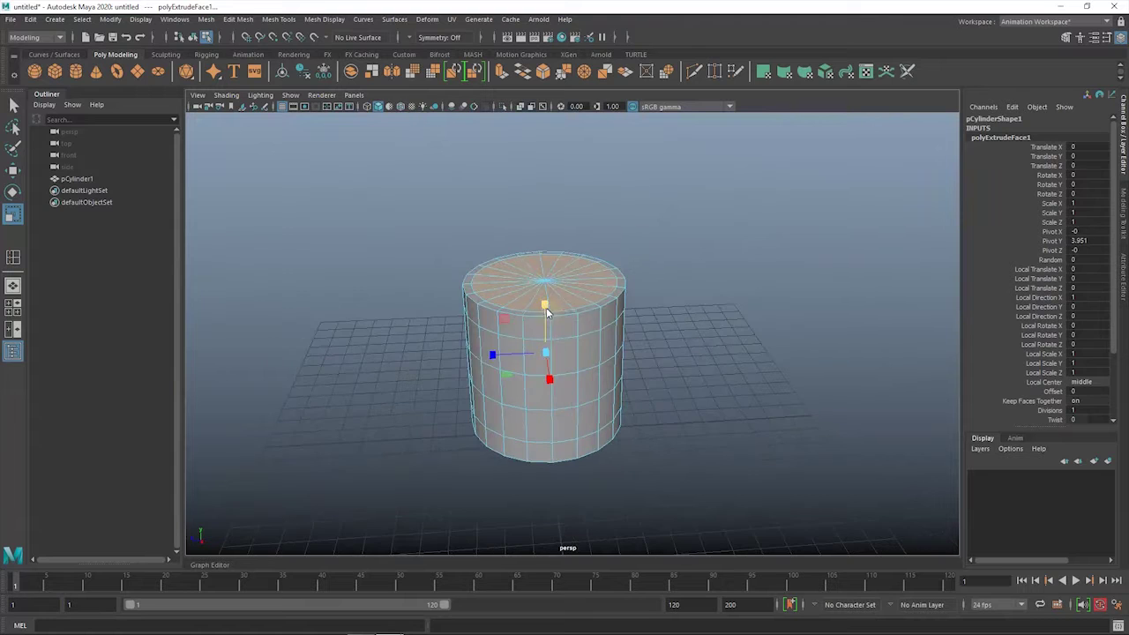
mouse_move(542, 321)
left_mouse_down("alt")
mouse_move(758, 246)
mouse_move(492, 377)
mouse_move(718, 335)
mouse_move(676, 231)
left_mouse_up("alt")
In front view, scale the middle vertex rows outward and the end rows inward
key("F8")
key("space")
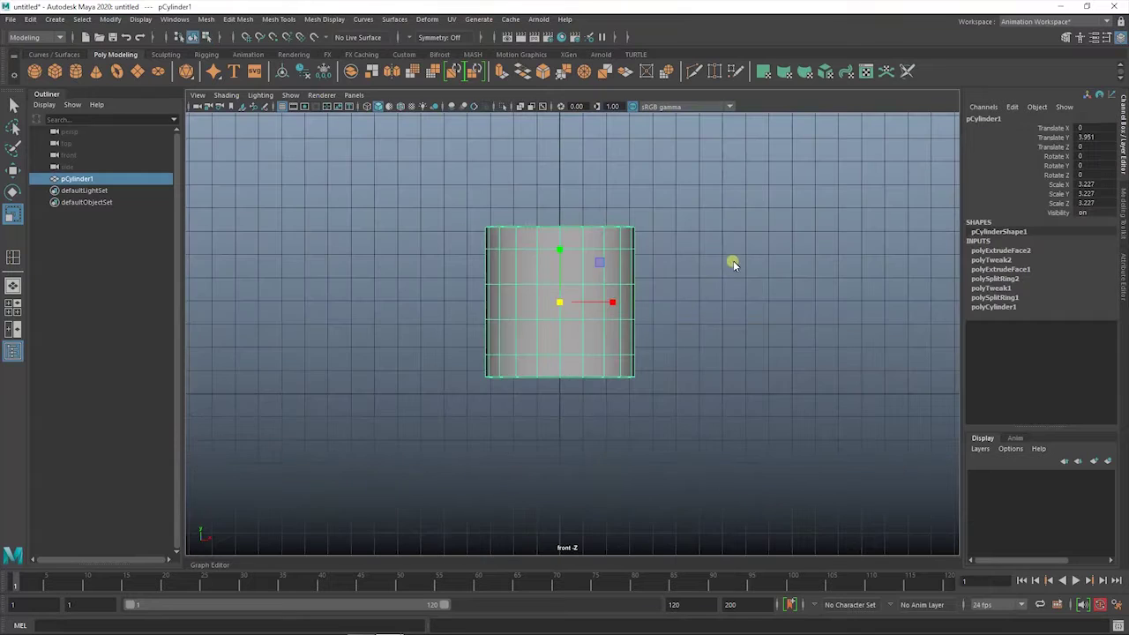
key("F9")
left_click_drag(718, 320, 718, 319)
left_click_drag(578, 298, 569, 306)
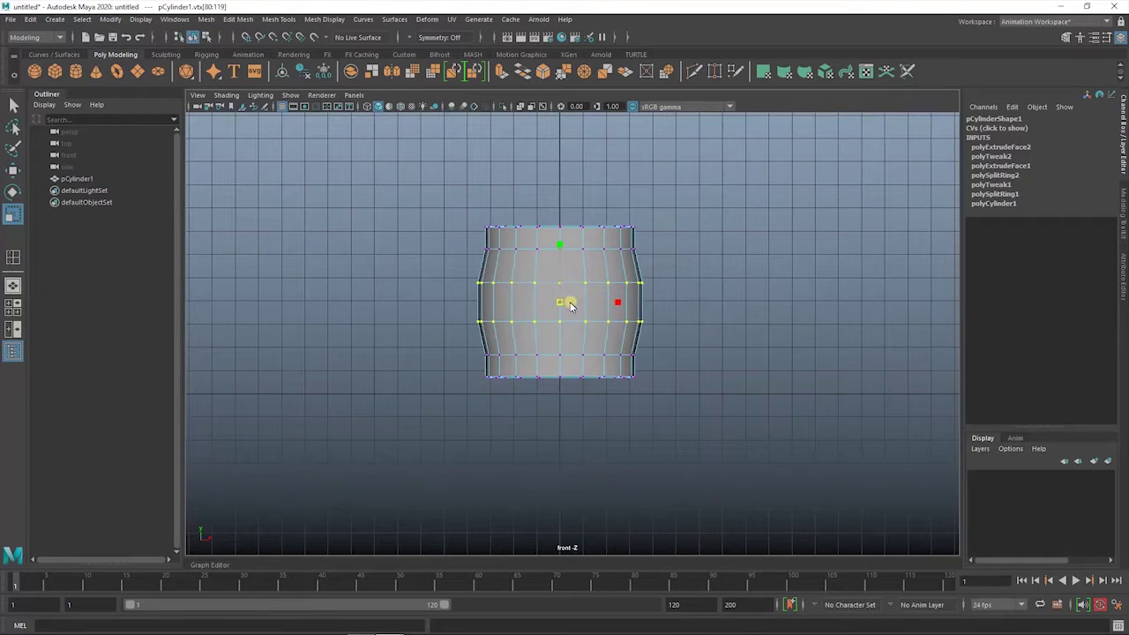
left_click(696, 257)
left_click_drag(465, 238, 670, 258)
left_click_drag(465, 347, 772, 358, "shift")
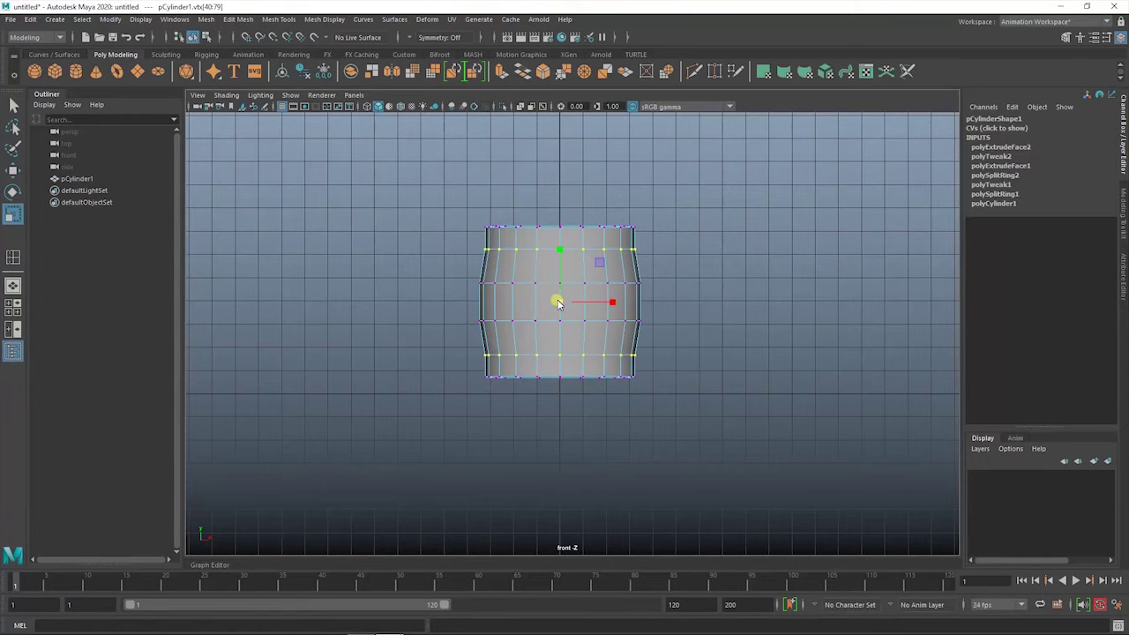
Resize the whole barrel to scale 2.77, 3.97, 2.77 and reselect it
right_click_drag(480, 265, 512, 255)
mouse_move(565, 253)
left_mouse_down()
mouse_move(553, 227)
mouse_move(588, 293)
mouse_move(536, 293)
left_mouse_up()
right_click_drag(535, 289, 453, 344)
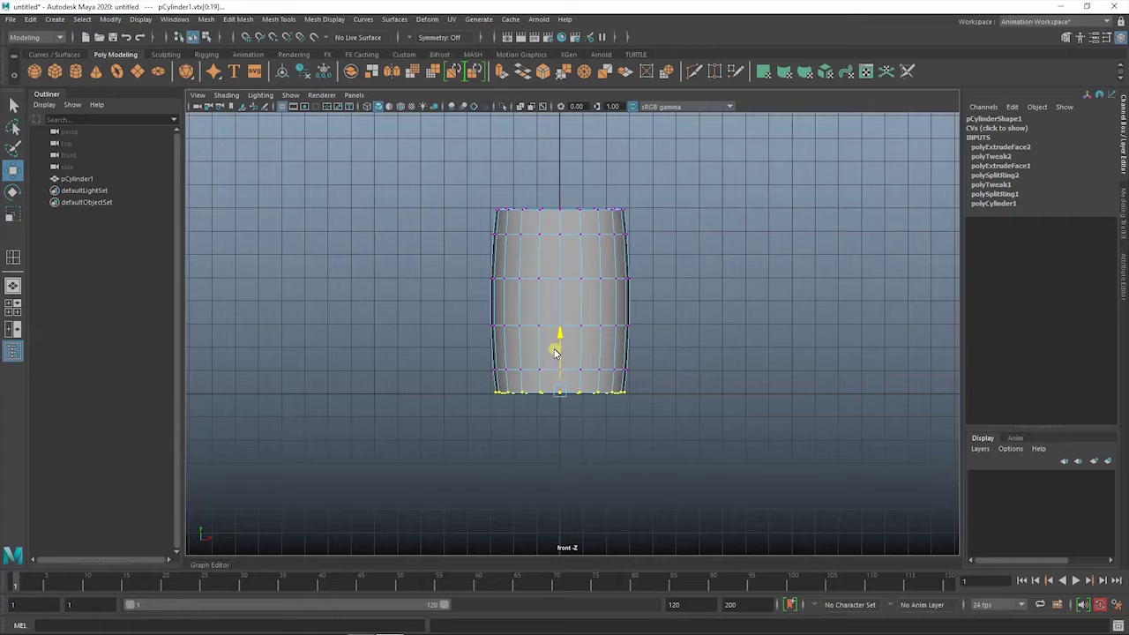
right_click_drag(555, 353, 789, 230)
left_click(522, 307)
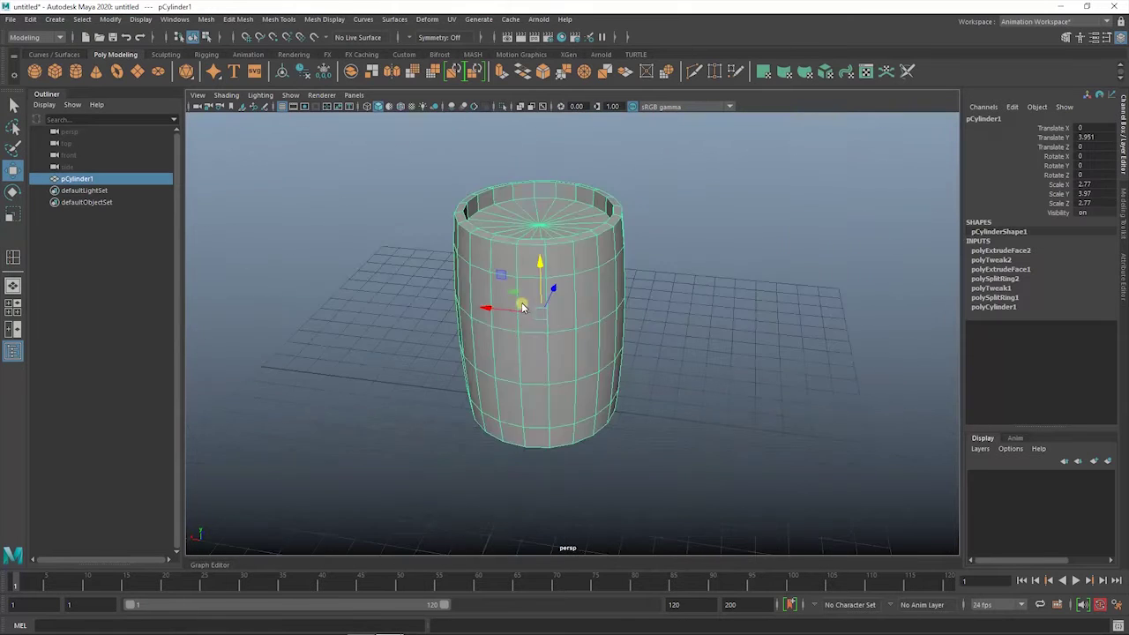
Select the vertex ring around the barrel's top rim
left_click_drag(522, 307, 686, 227, "alt")
right_click_drag(565, 265, 533, 212)
key("q")
left_click(532, 183)
right_click_drag(657, 280, 834, 207, "shift")
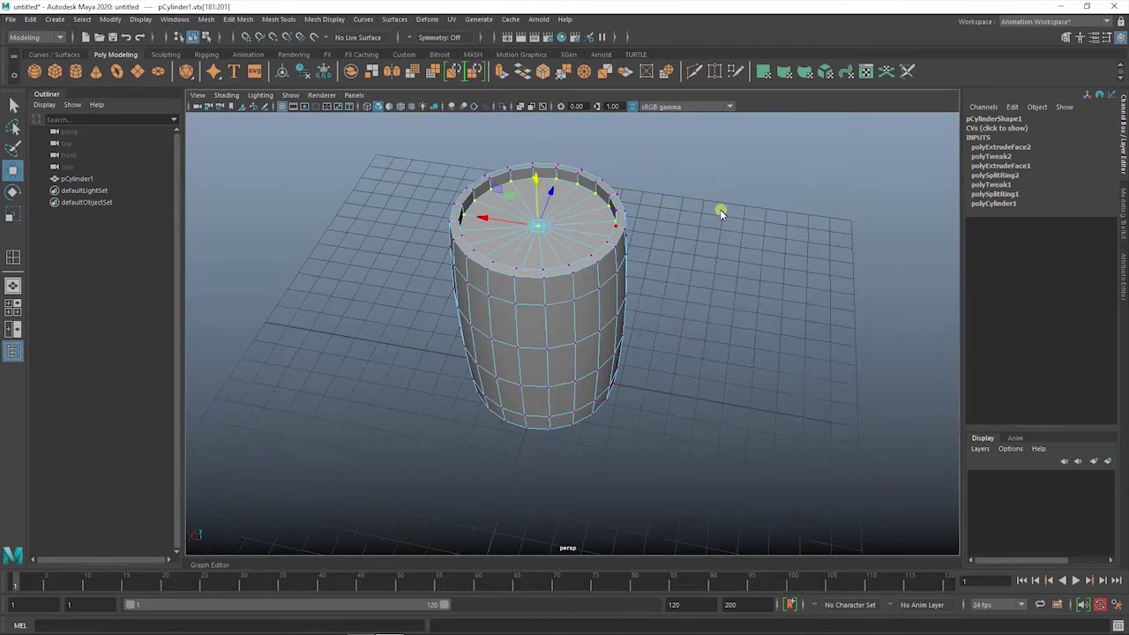
left_click(529, 309)
Duplicate the barrel, leaving the copy in place over the original
key("ctrl+d")
left_click_drag(496, 297, 635, 322)
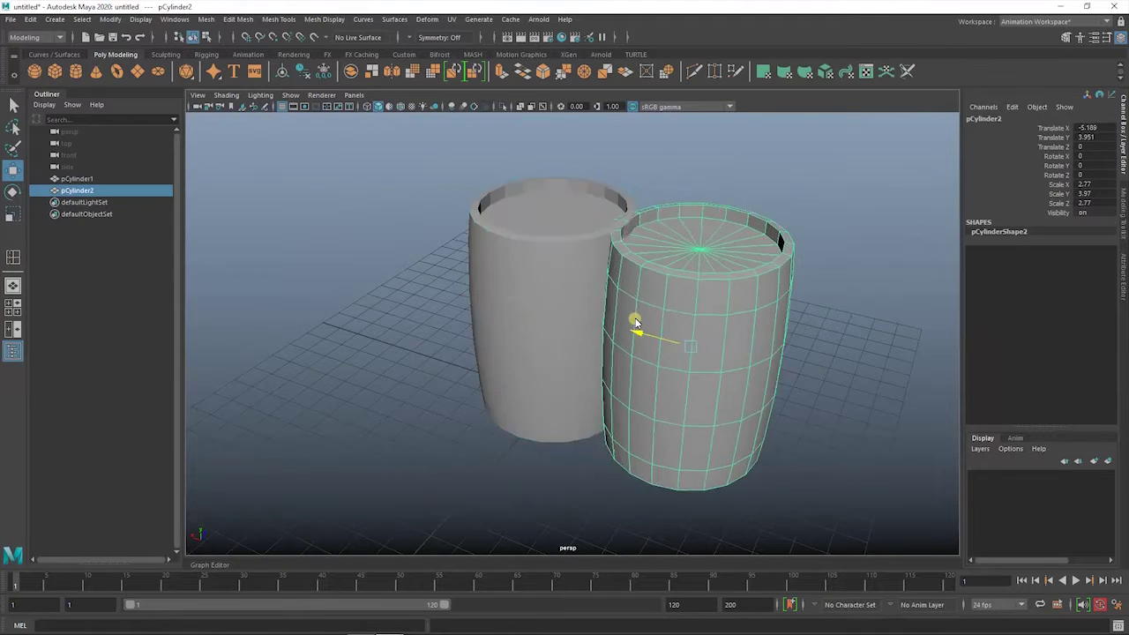
key("ctrl+z")
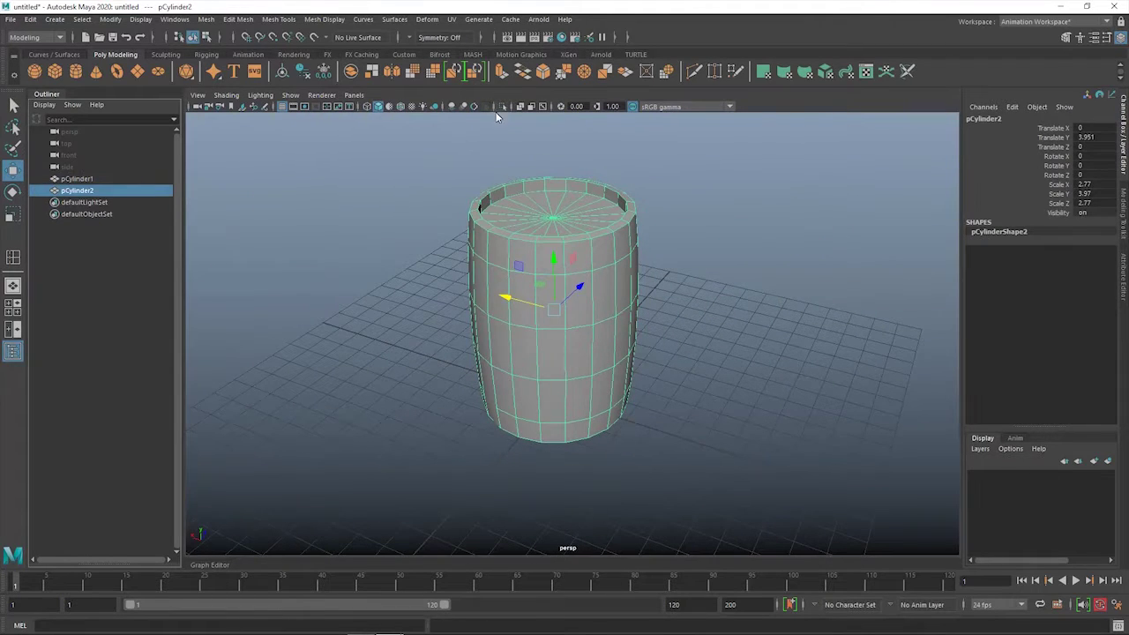
Bevel the selected horizontal edge loops and adjust the bevel width
left_click_drag(551, 167, 580, 284, "alt")
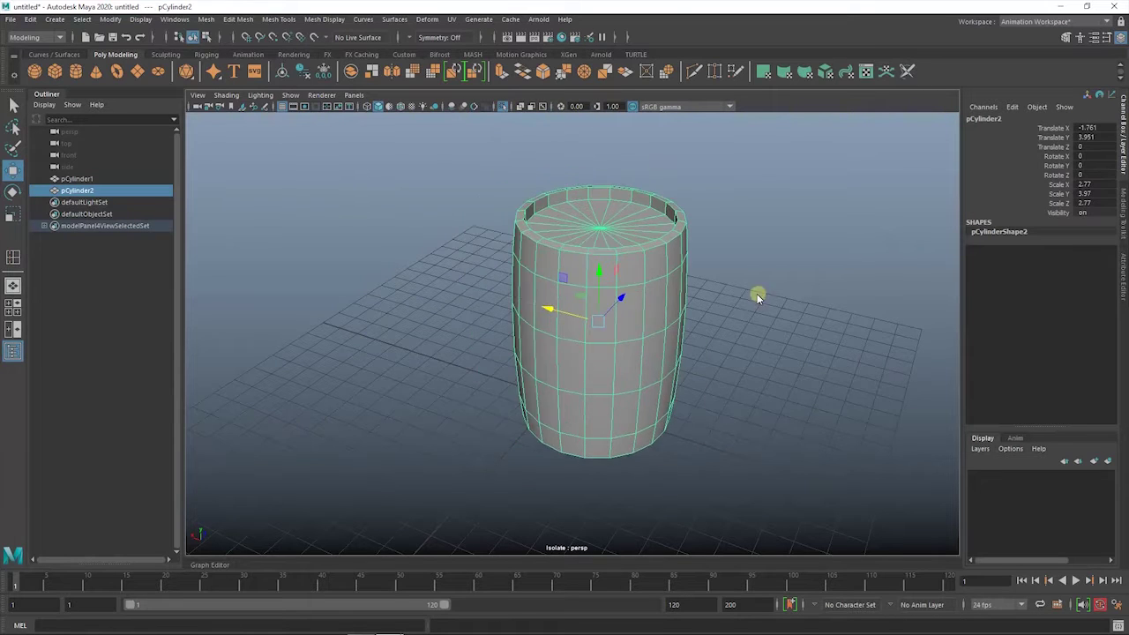
key("q")
left_click_drag(648, 284, 591, 284, "alt")
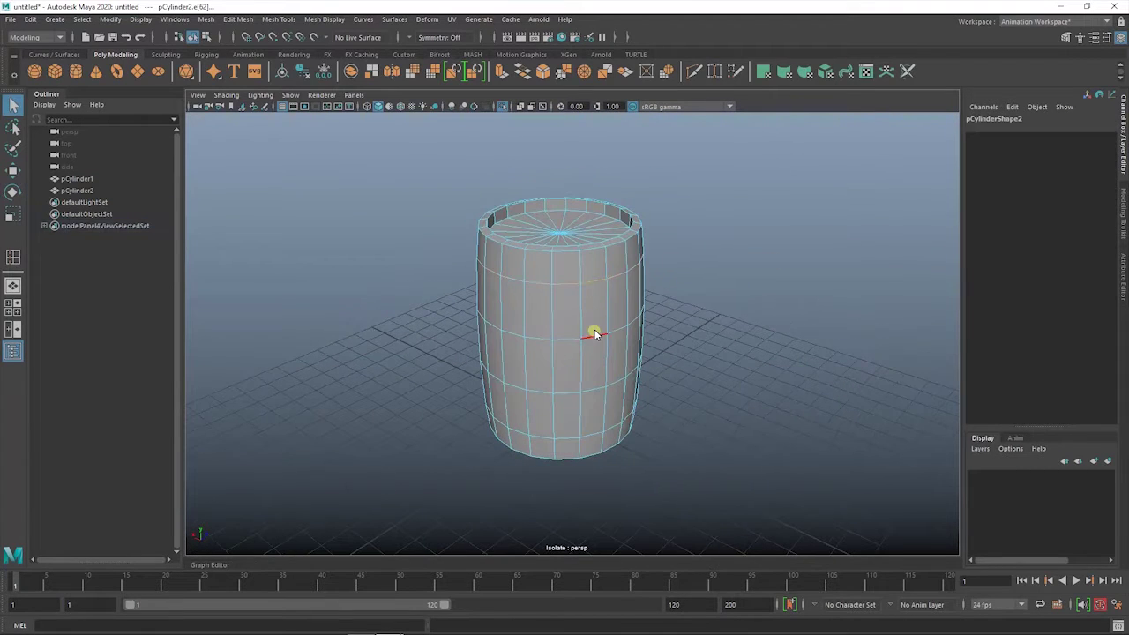
mouse_move(591, 391)
right_mouse_down("shift")
mouse_move(732, 333)
mouse_move(706, 357)
right_mouse_up("shift")
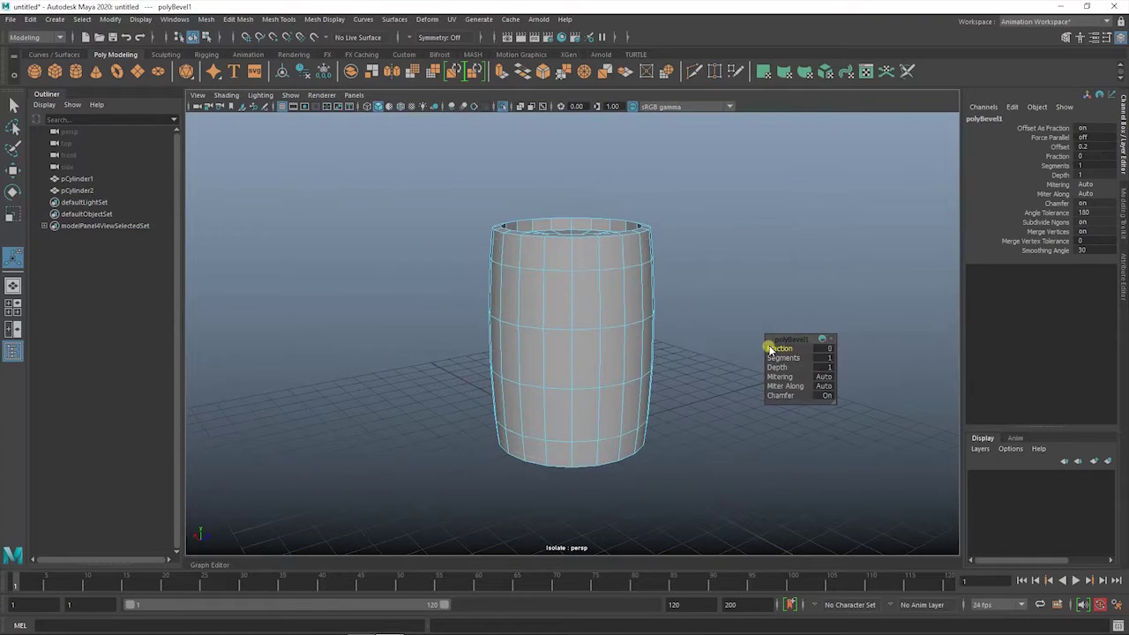
left_click(822, 340)
left_click(822, 342)
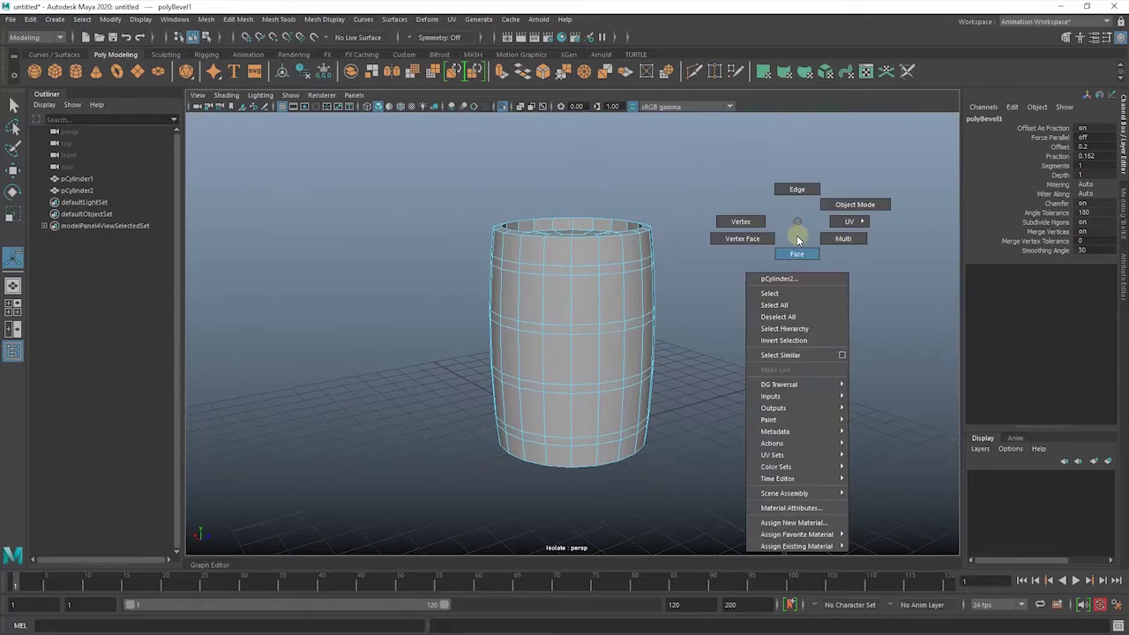
Extrude the band faces outward into raised hoops 0.195 thick
right_click_drag(796, 225, 797, 256)
double_click(608, 269)
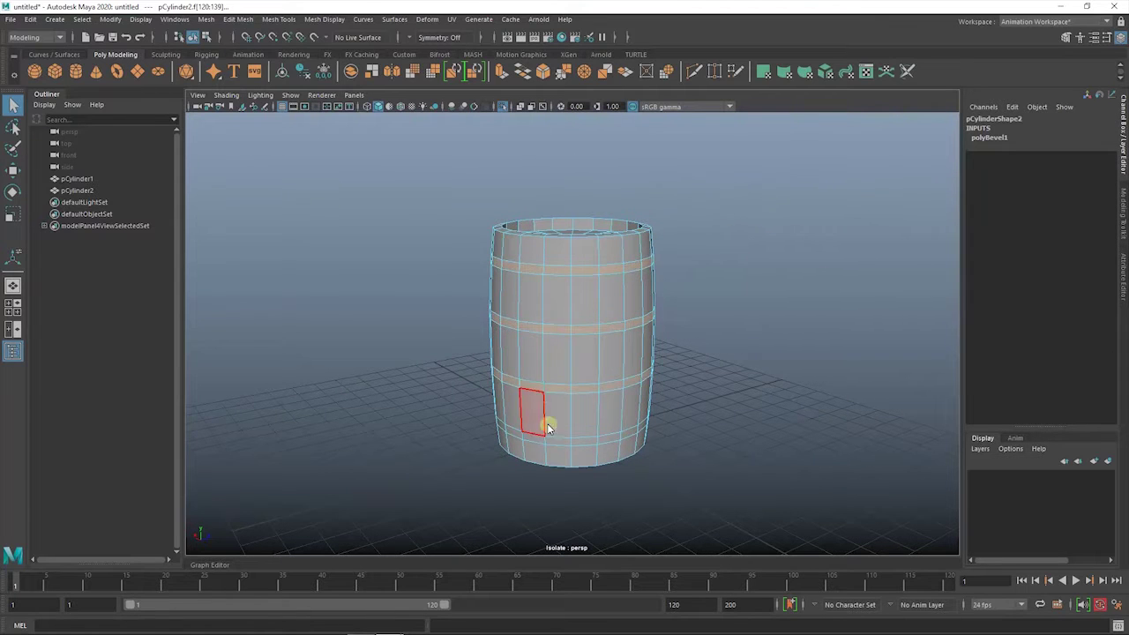
key("f")
right_click_drag(764, 252, 798, 262, "shift")
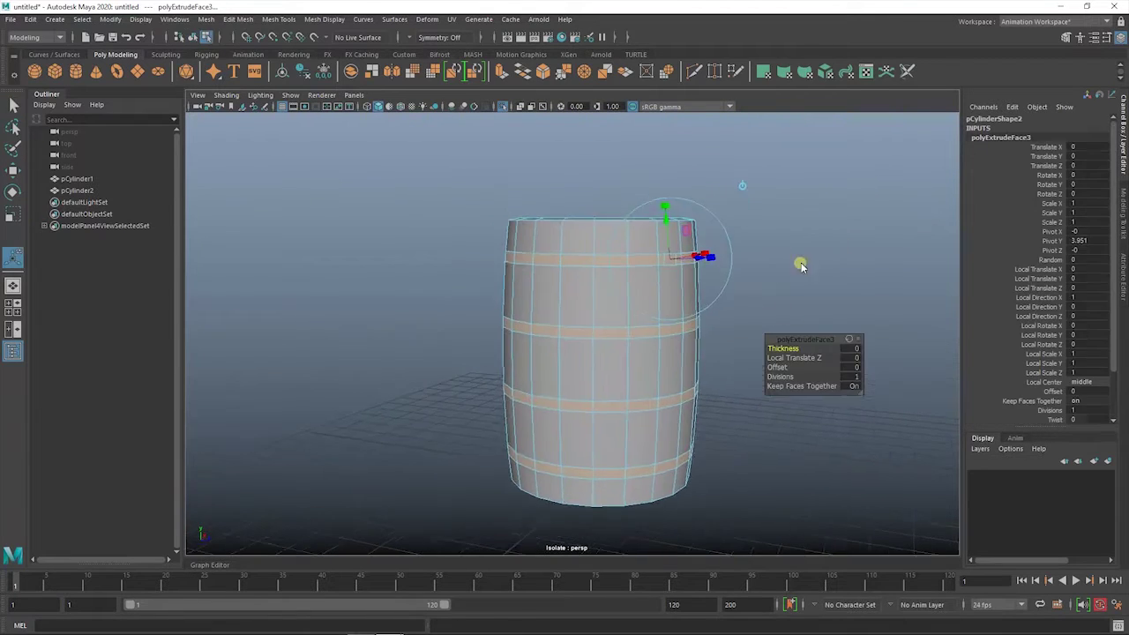
left_click_drag(793, 349, 881, 341)
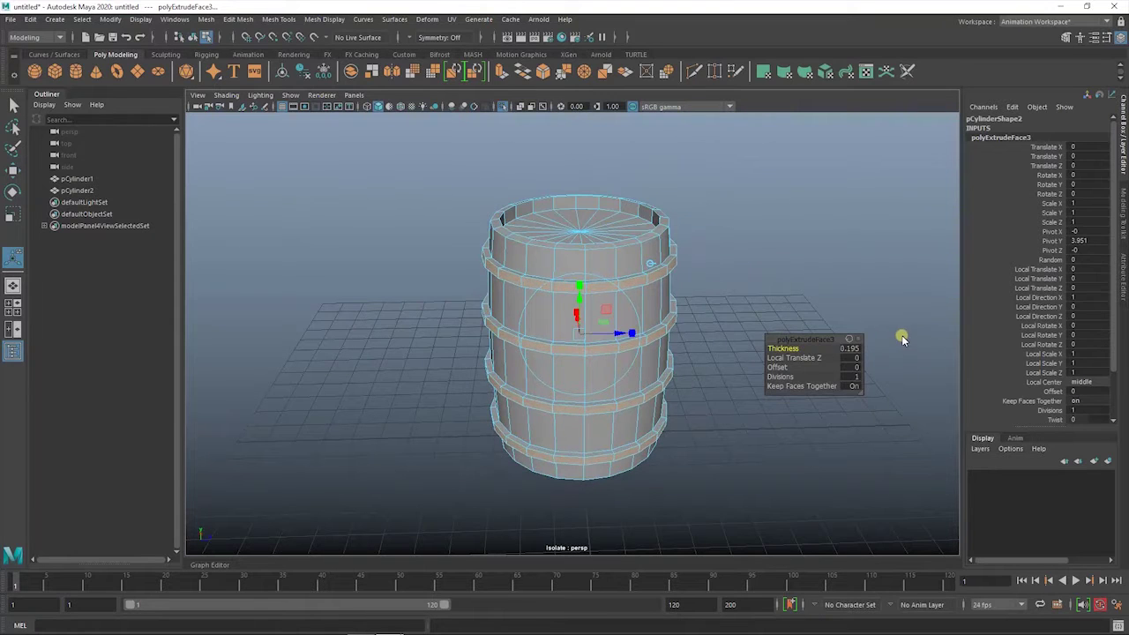
right_click_drag(789, 244, 691, 272)
Bevel the hoop edges with a narrow 0.172 fraction
left_click(655, 279)
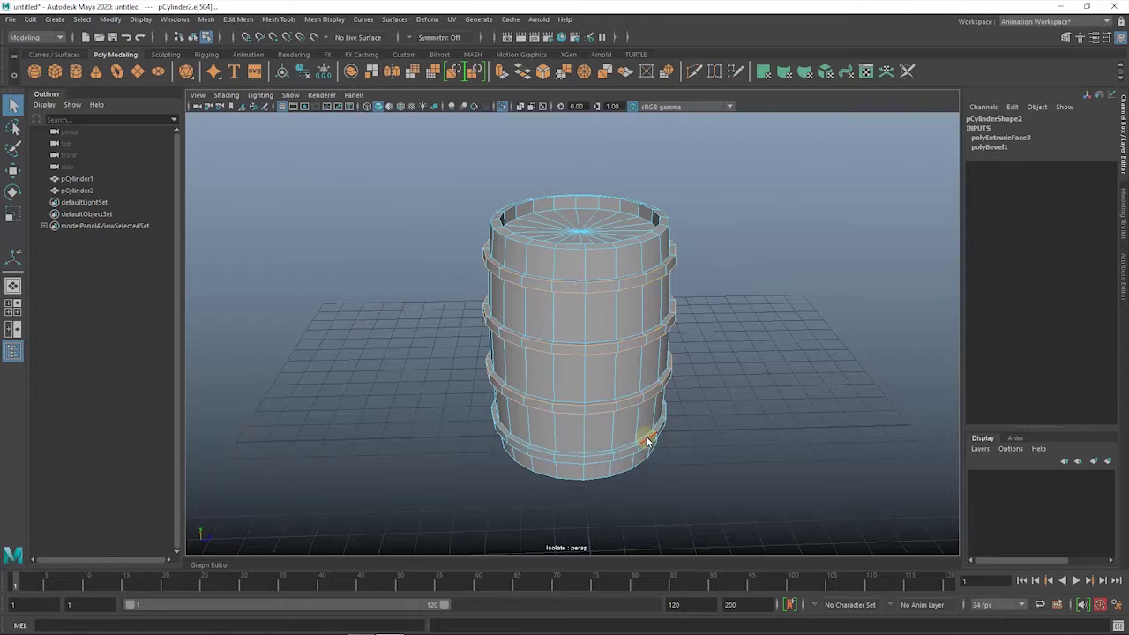
key("ctrl+b")
scroll(736, 191, "up", 3)
scroll(780, 328, "up", 3)
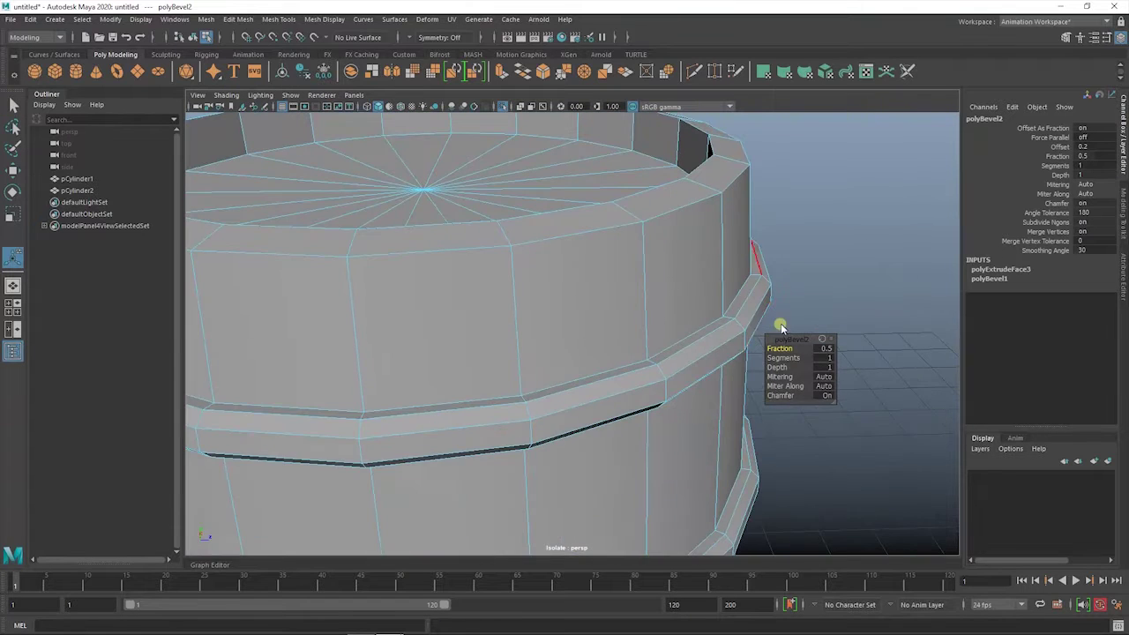
left_click_drag(779, 351, 589, 316)
scroll(608, 296, "down", 5)
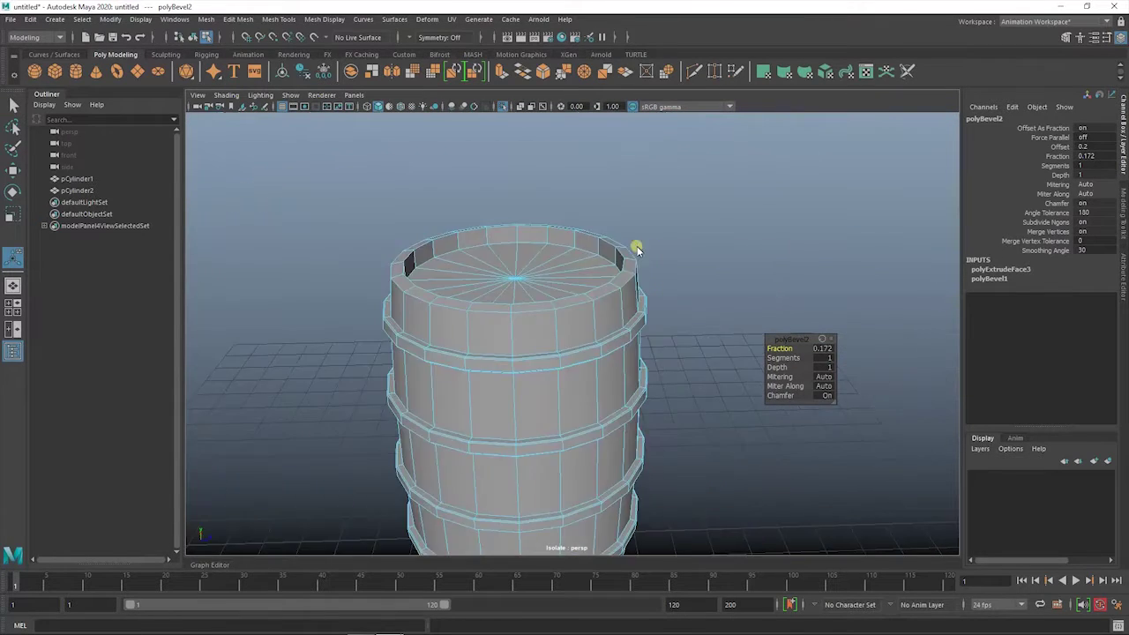
left_click(717, 208)
Delete the top cap faces of the barrel copy in front view
mouse_move(717, 208)
left_mouse_down("alt")
mouse_move(614, 283)
mouse_move(660, 309)
mouse_move(673, 292)
left_mouse_up("alt")
key("space")
left_click_drag(466, 138, 688, 214)
key("Delete")
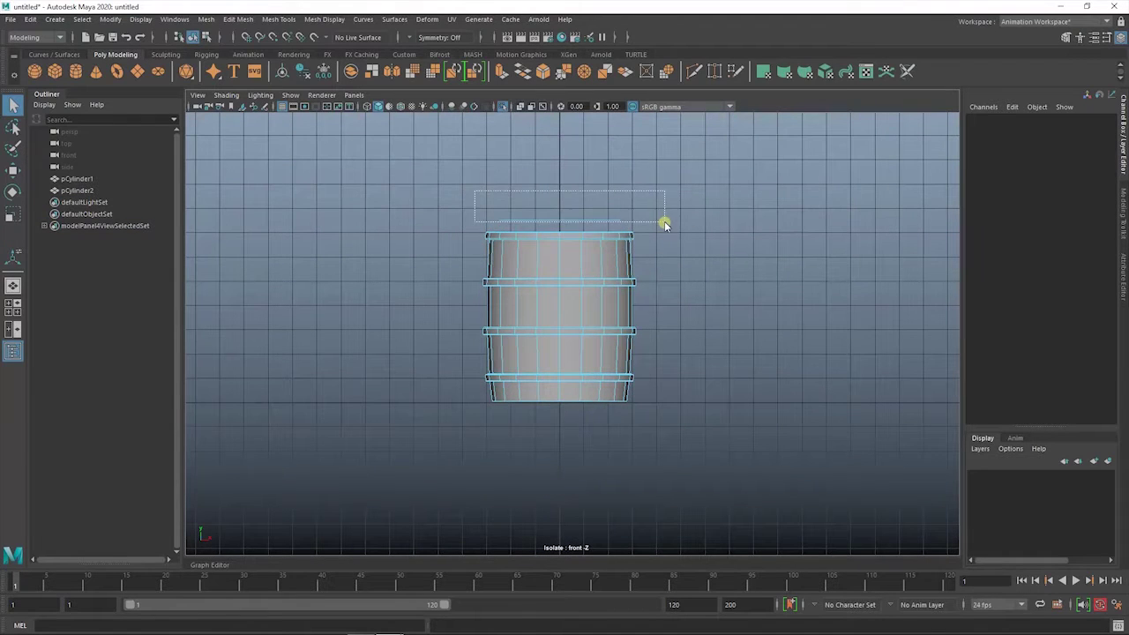
Delete the body face bands between the copy's hoops, leaving only the rings
key("Delete")
left_click_drag(385, 263, 656, 309)
key("Delete")
left_click_drag(657, 370, 445, 339)
key("Delete")
left_click_drag(624, 466, 409, 388)
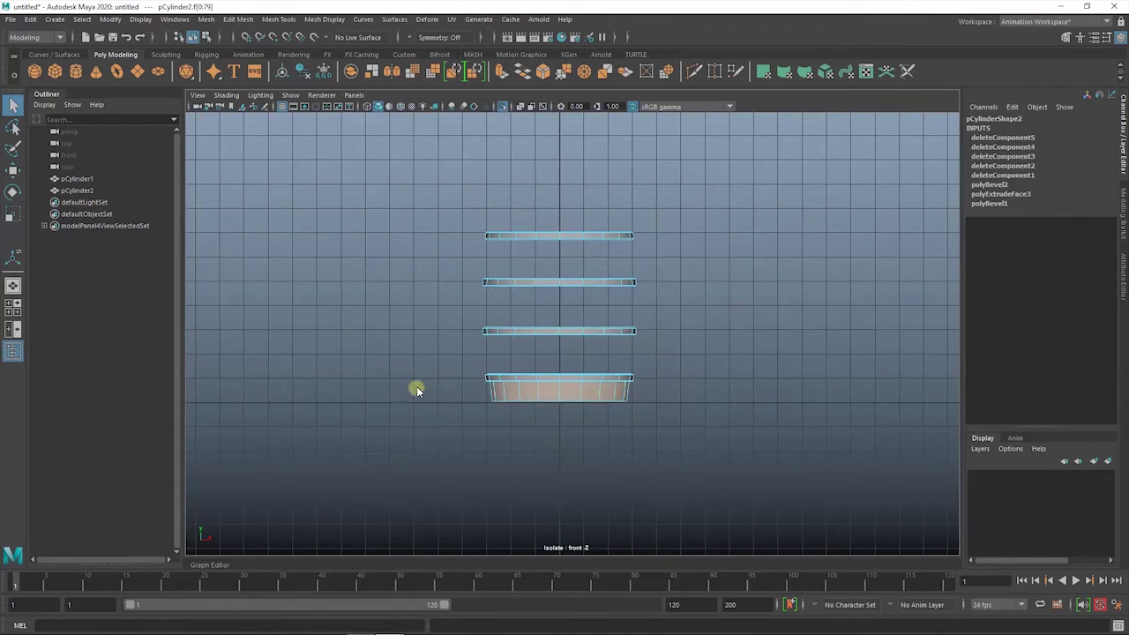
key("Delete")
key("space")
right_click_drag(695, 202, 747, 187)
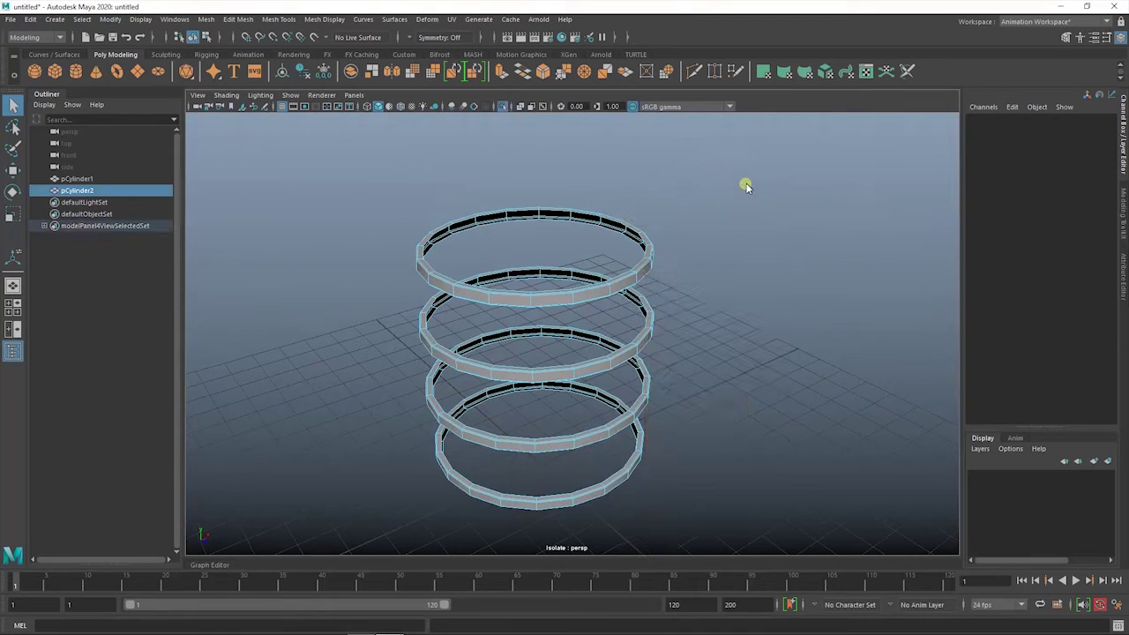
Turn off isolation and bevel the barrel's top rim edges at fraction 0.241
left_click(503, 105)
left_click(512, 185)
right_click_drag(648, 220, 650, 194)
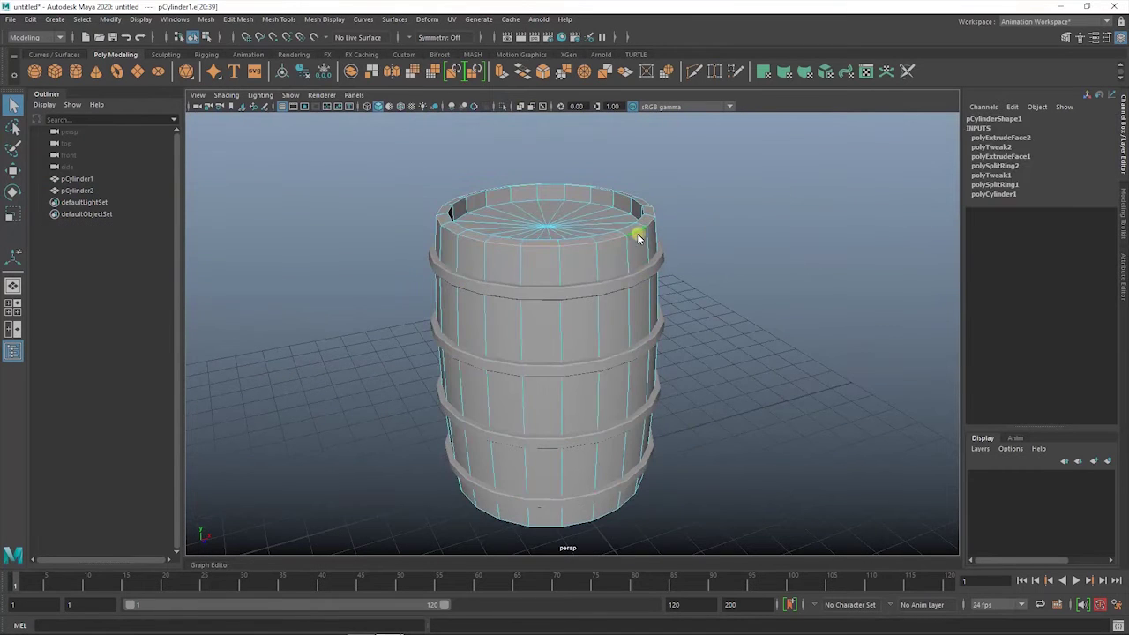
left_click_drag(628, 229, 746, 219, "alt")
right_click_drag(746, 218, 765, 223, "shift")
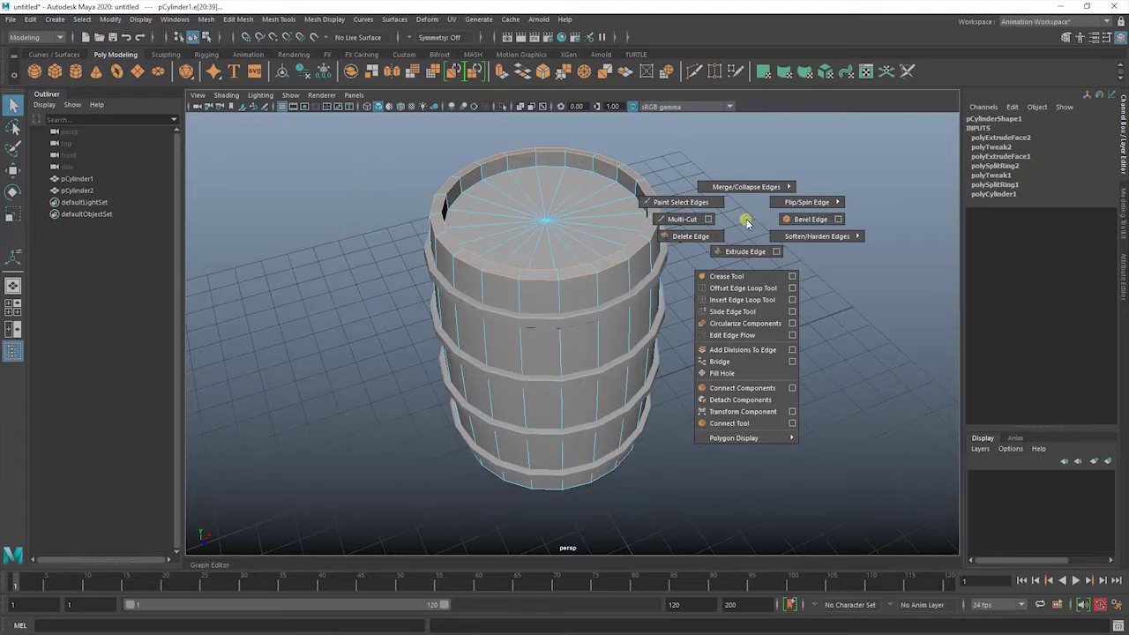
right_click_drag(634, 197, 751, 189, "shift")
scroll(683, 220, "up", 5)
left_click_drag(683, 220, 651, 233, "alt")
middle_click_drag(794, 348, 599, 327)
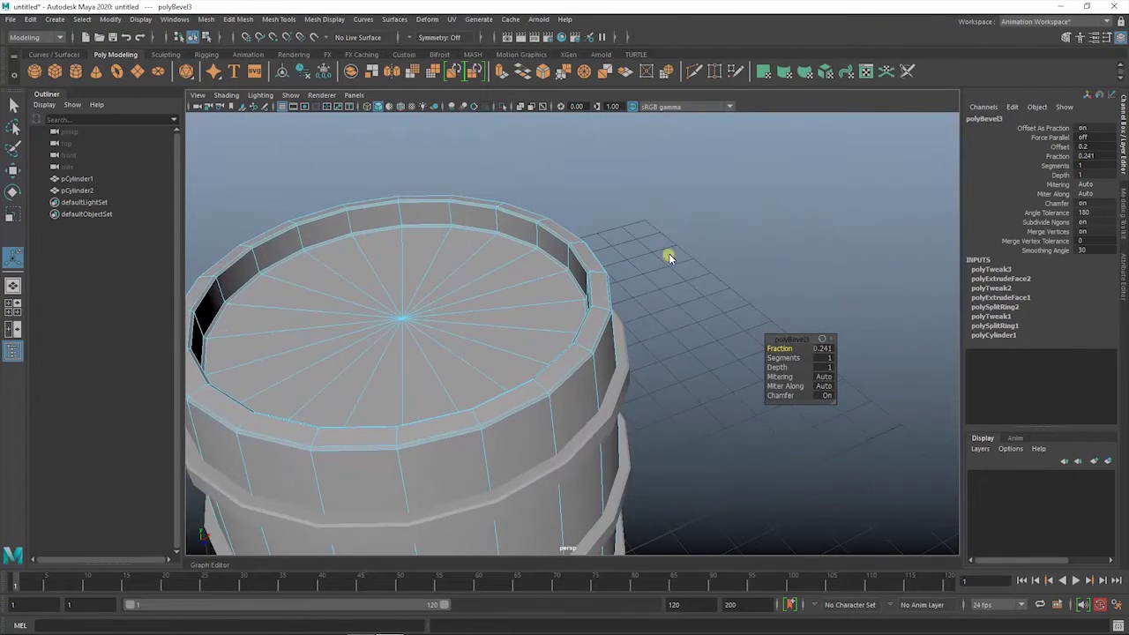
left_click(669, 258)
scroll(706, 271, "down", 3)
Apply a further bevel, polyBevel4, to the barrel's rim edges
scroll(732, 305, "up", 5)
scroll(746, 388, "up", 5)
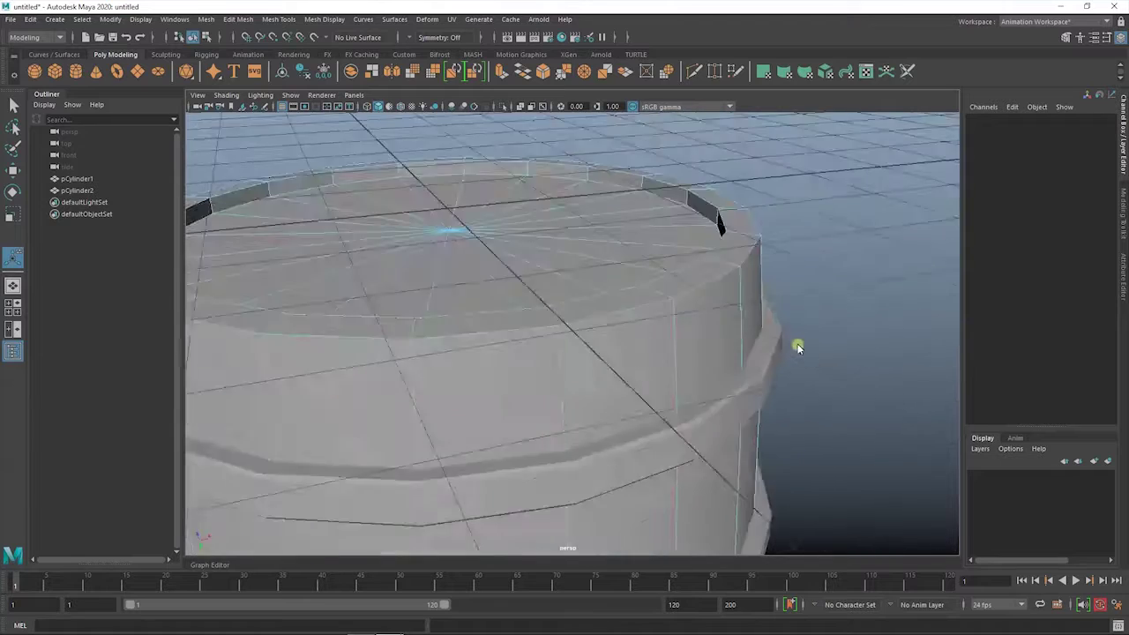
scroll(797, 347, "down", 3)
left_click(738, 232)
key("ctrl+b")
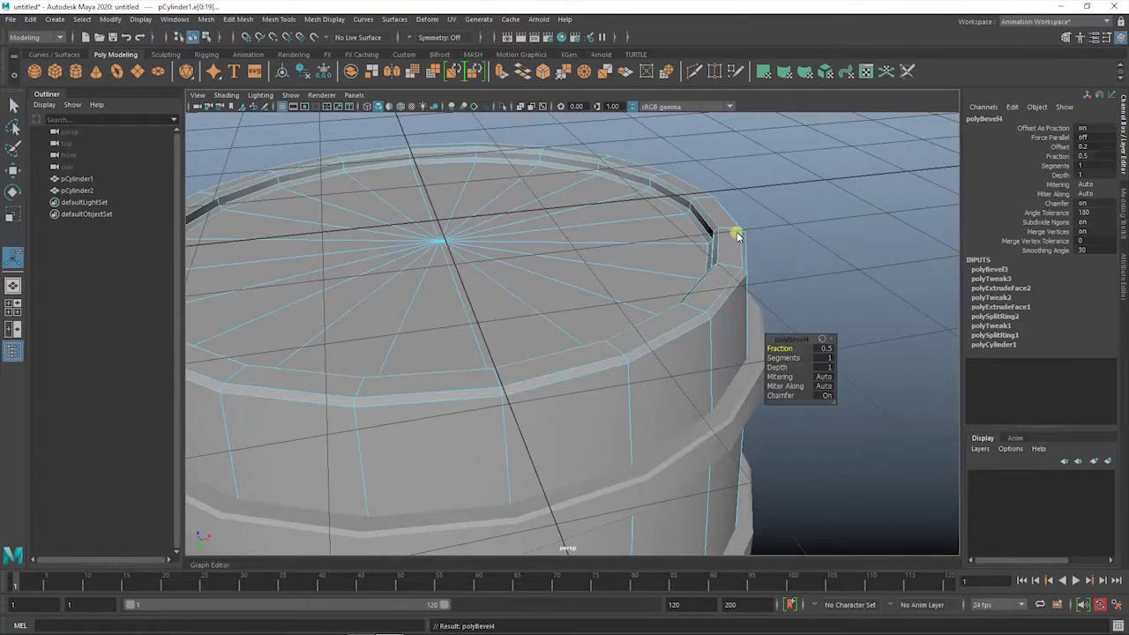
scroll(668, 331, "down", 2)
Inspect the barrel from below and return it to whole-object selection
right_click_drag(756, 234, 818, 244)
mouse_move(658, 254)
left_mouse_down("alt")
mouse_move(659, 333)
mouse_move(574, 308)
left_mouse_up("alt")
left_click(642, 340)
key("space")
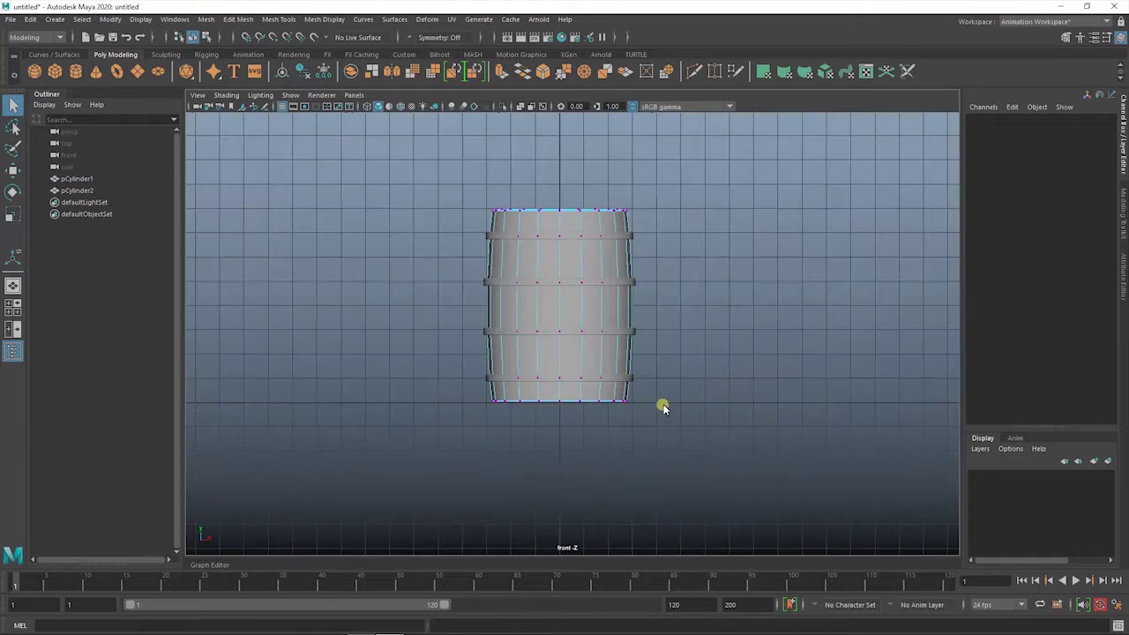
key("w")
scroll(559, 358, "down", 2)
right_click_drag(718, 295, 781, 277)
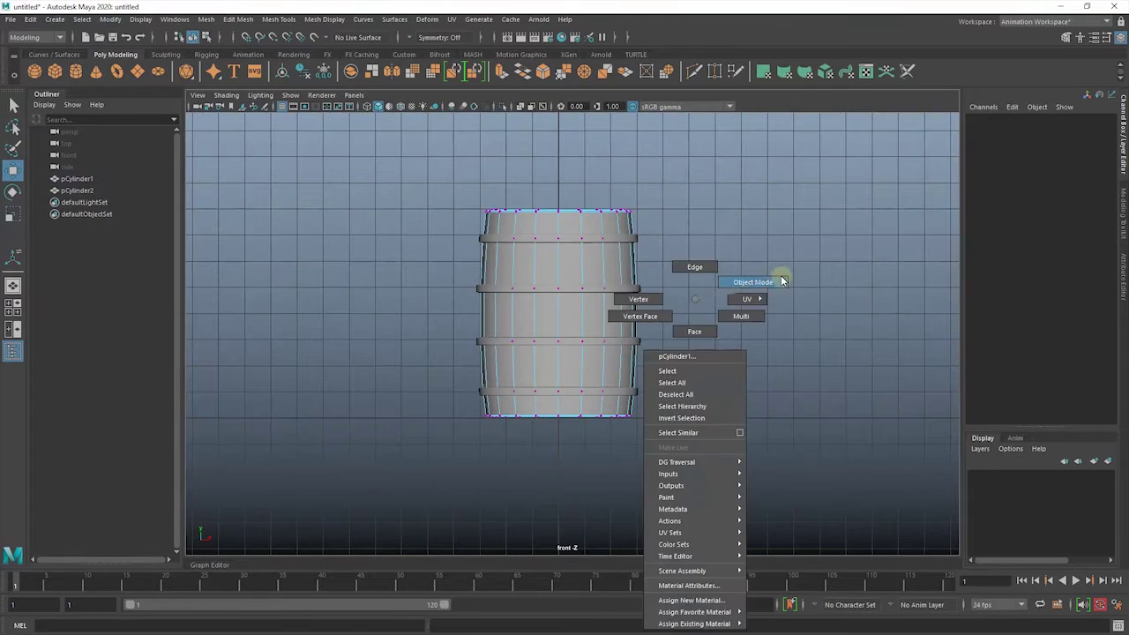
Create a polygon cylinder, shrink it to 0.304 and set it onto the barrel lid
mouse_move(775, 247)
left_mouse_down("alt")
mouse_move(529, 315)
mouse_move(723, 340)
left_mouse_up("alt")
right_click_drag(650, 327, 571, 443)
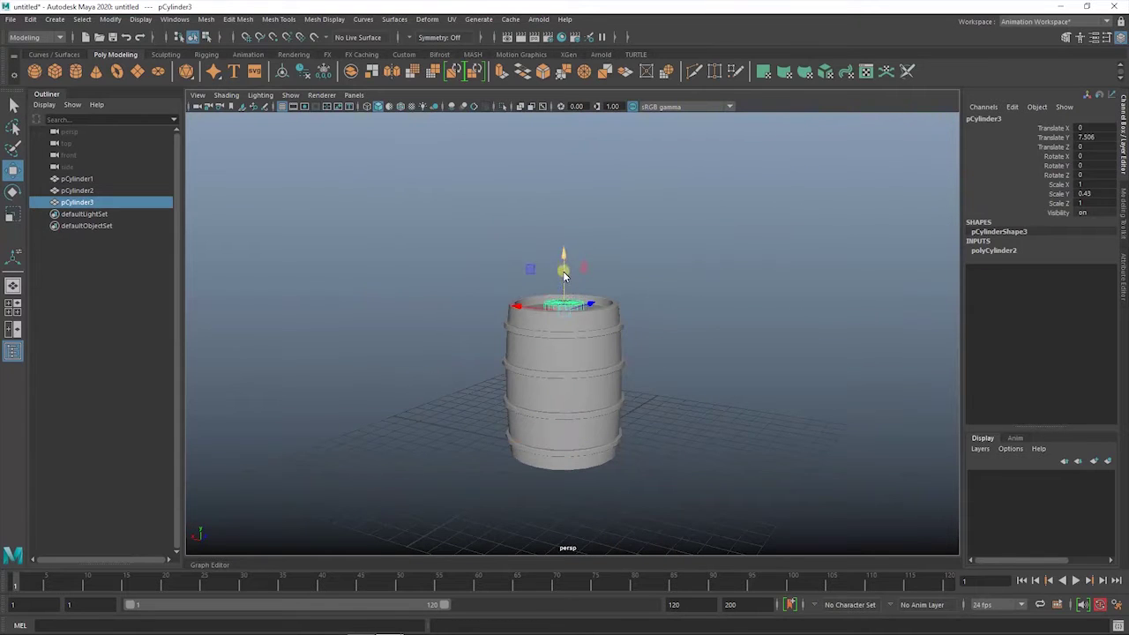
key("f")
scroll(580, 240, "down", 3)
mouse_move(575, 277)
left_mouse_down()
mouse_move(574, 353)
mouse_move(524, 373)
mouse_move(481, 353)
left_mouse_up()
left_click_drag(480, 353, 420, 285, "alt")
scroll(471, 343, "up", 3)
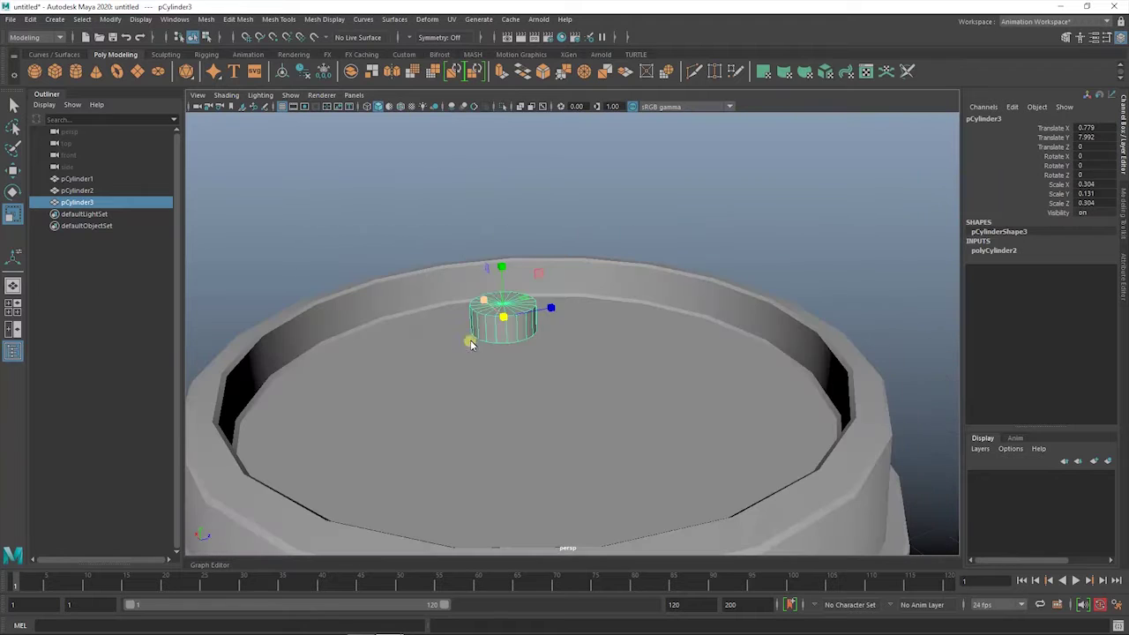
key("w")
mouse_move(506, 257)
left_mouse_down()
mouse_move(508, 306)
mouse_move(435, 343)
left_mouse_up()
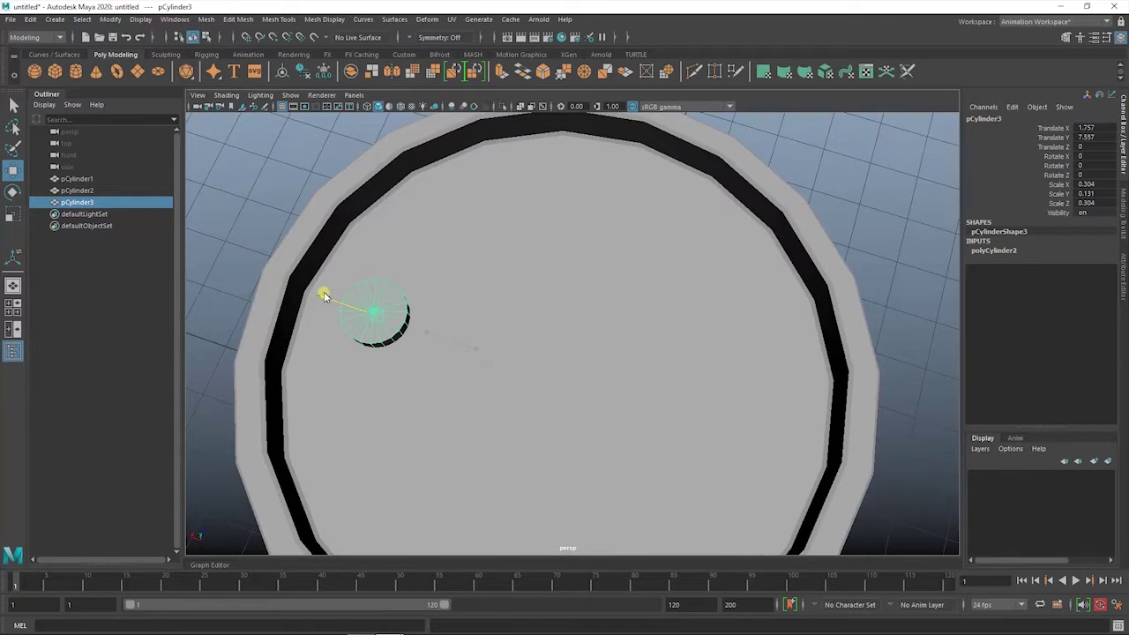
Select the plug's top edge loop to bevel its rim
mouse_move(304, 275)
left_mouse_down("alt")
mouse_move(285, 182)
mouse_move(560, 335)
left_mouse_up("alt")
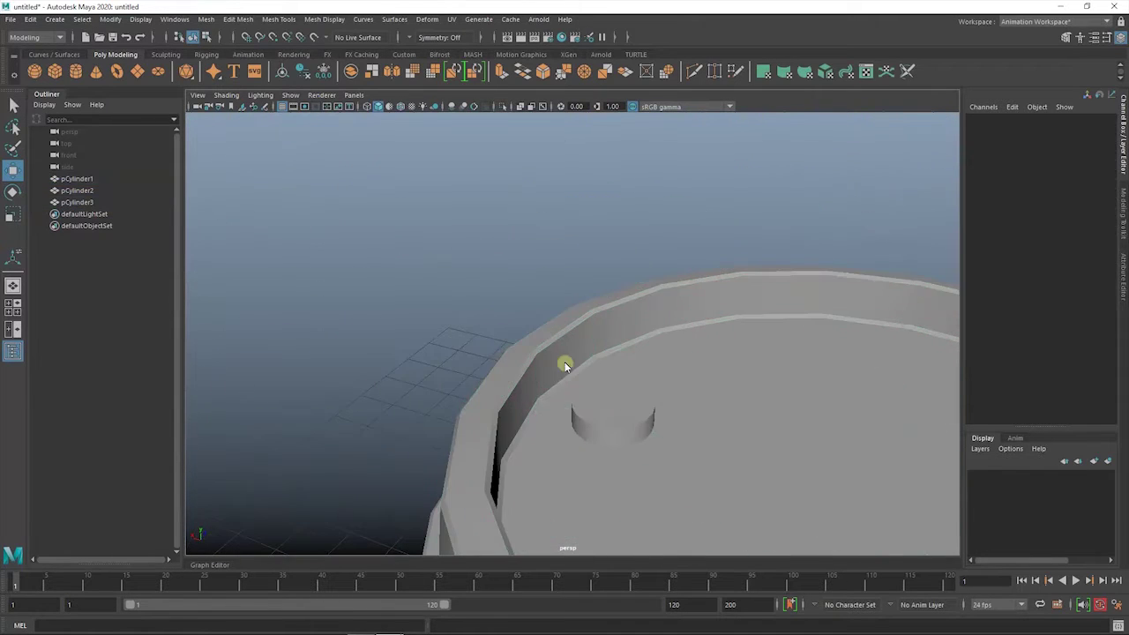
left_click(562, 348)
key("q")
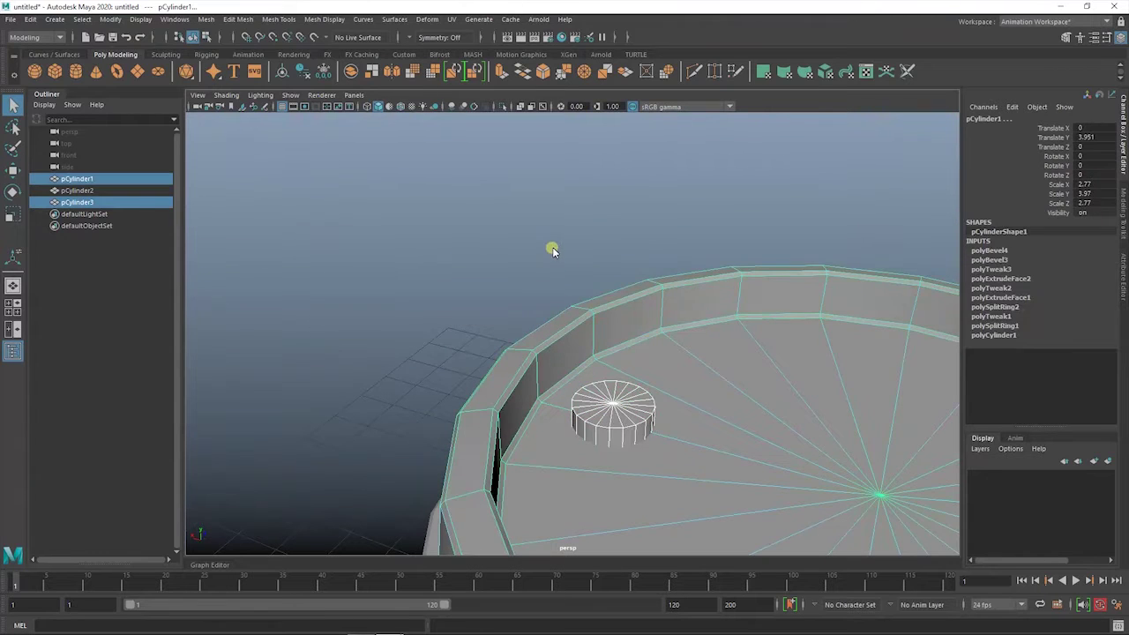
left_click(556, 254)
left_click(610, 400)
right_click_drag(398, 232, 596, 402)
left_click(591, 388)
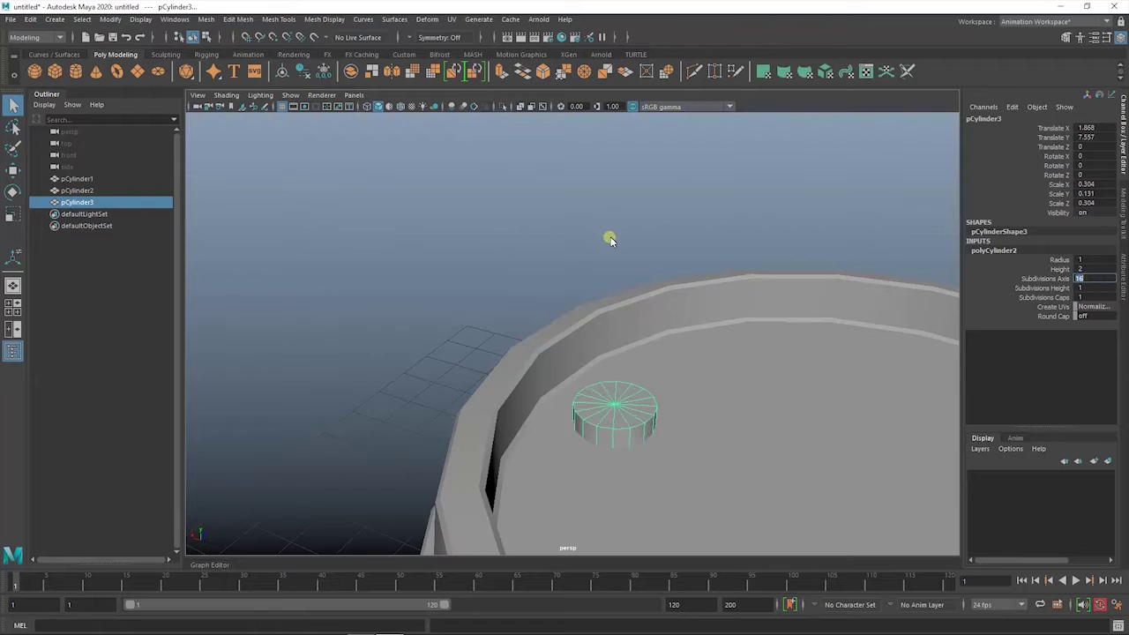
mouse_move(612, 402)
right_mouse_down()
mouse_move(612, 377)
mouse_move(783, 350)
right_mouse_up()
double_click(612, 380)
right_click_drag(348, 243, 441, 191)
left_click(646, 406)
In side wireframe view, delete the plug's unneeded faces, then return to shaded perspective
key("space")
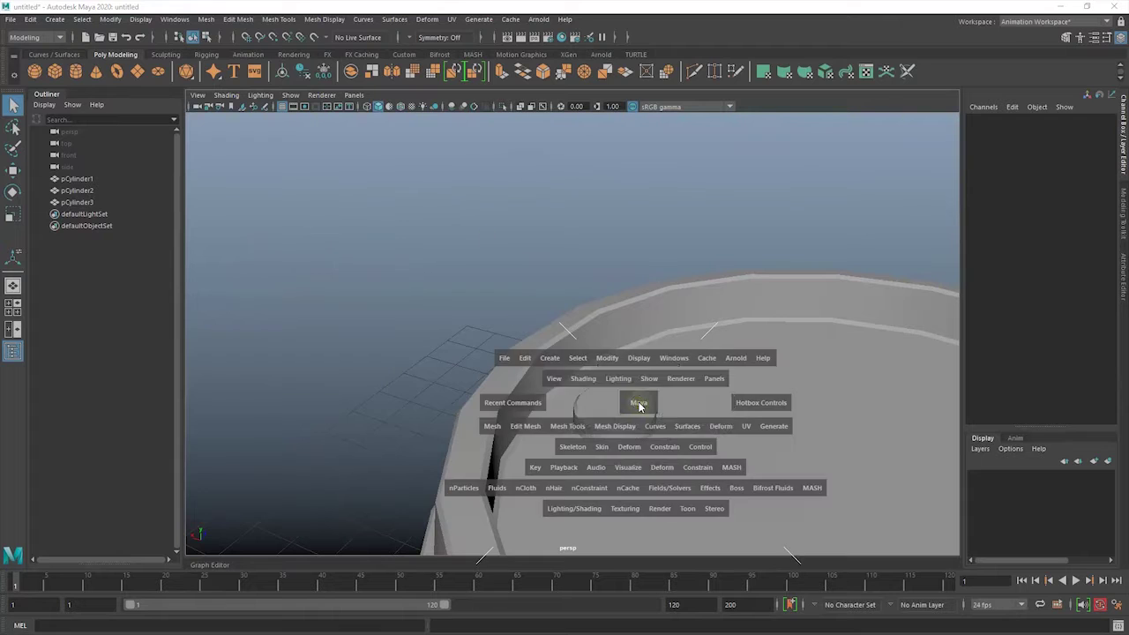
left_click_drag(640, 405, 630, 292)
key("4")
key("f")
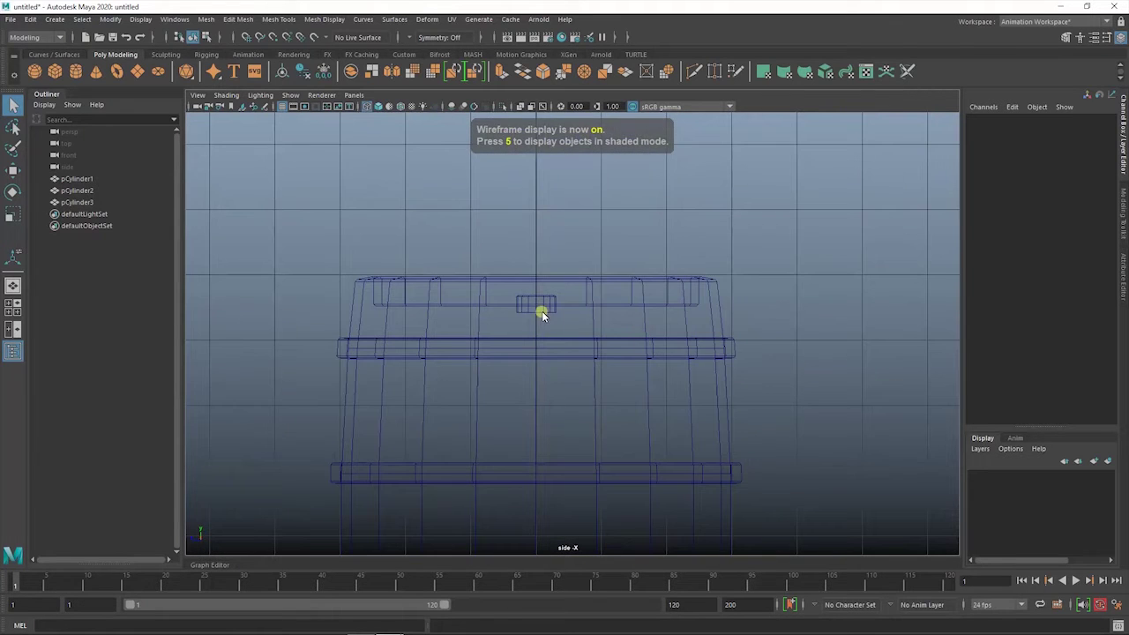
left_click(542, 310)
key("f")
scroll(540, 313, "down", 3)
right_click_drag(592, 216, 660, 193)
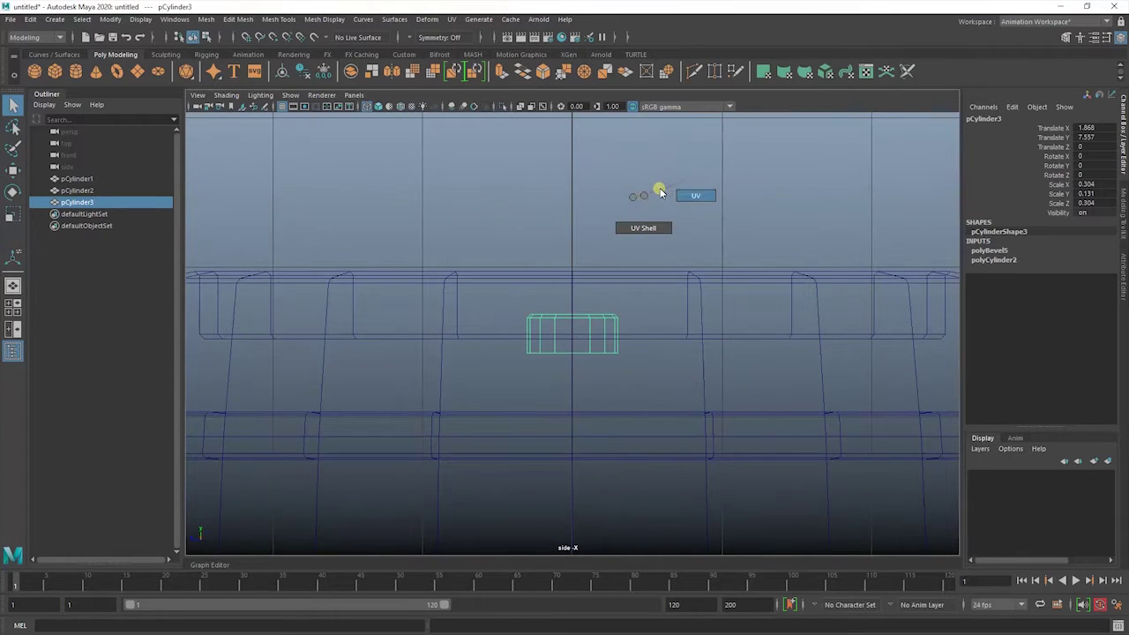
left_click(660, 193)
mouse_move(499, 285)
left_mouse_down()
mouse_move(617, 358)
mouse_move(679, 338)
mouse_move(654, 319)
left_mouse_up()
key("Delete")
key("5")
key("F8")
Create a new polygon cube, pCube1, beside the barrel
left_click(648, 228)
scroll(437, 244, "down", 3)
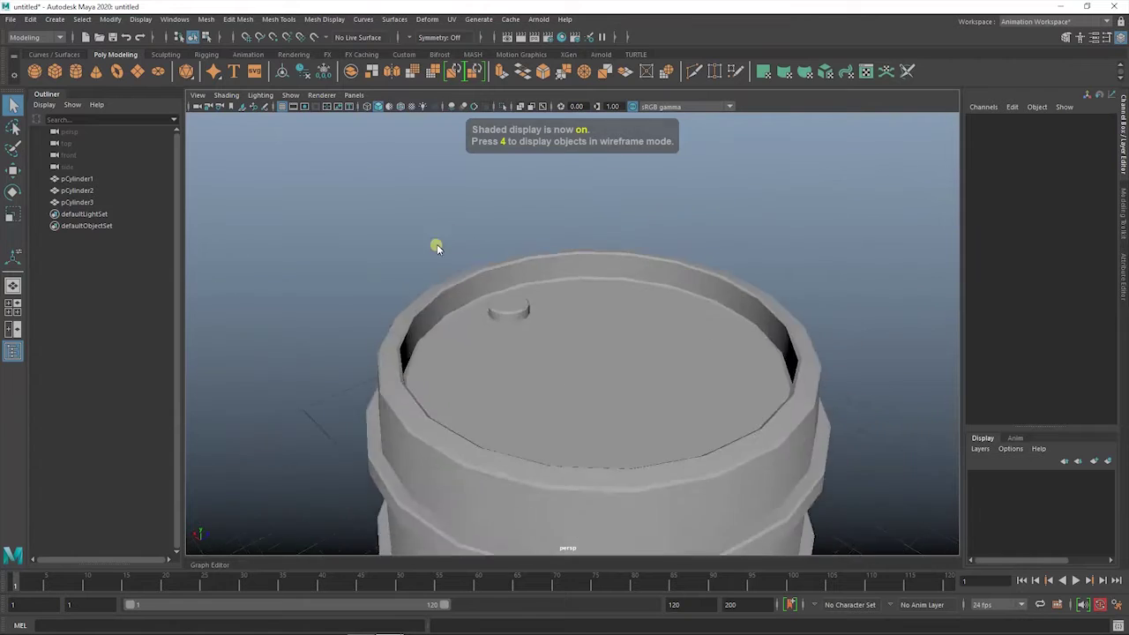
scroll(475, 240, "down", 4)
scroll(634, 336, "down", 2)
right_click(633, 276)
mouse_move(633, 276)
left_mouse_down("alt")
mouse_move(656, 328)
mouse_move(637, 312)
left_mouse_up("alt")
right_click_drag(638, 311, 555, 395, "shift")
Group the three barrel pieces and bake the group's pivot
key("w")
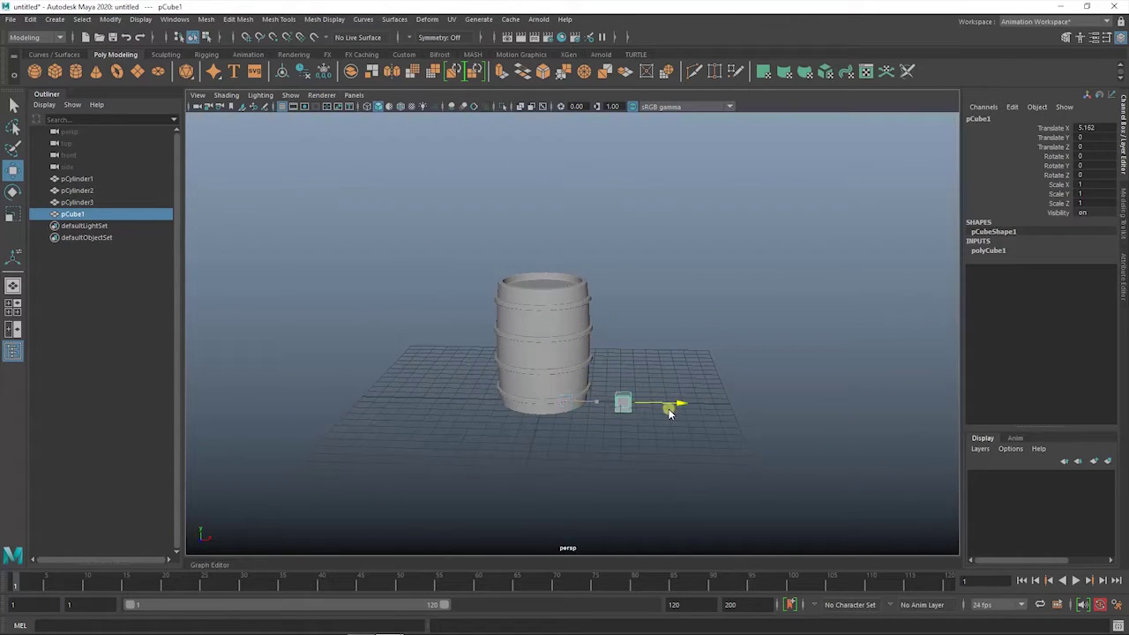
left_click(711, 328)
left_click_drag(710, 327, 542, 403, "alt")
left_click_drag(415, 259, 580, 476)
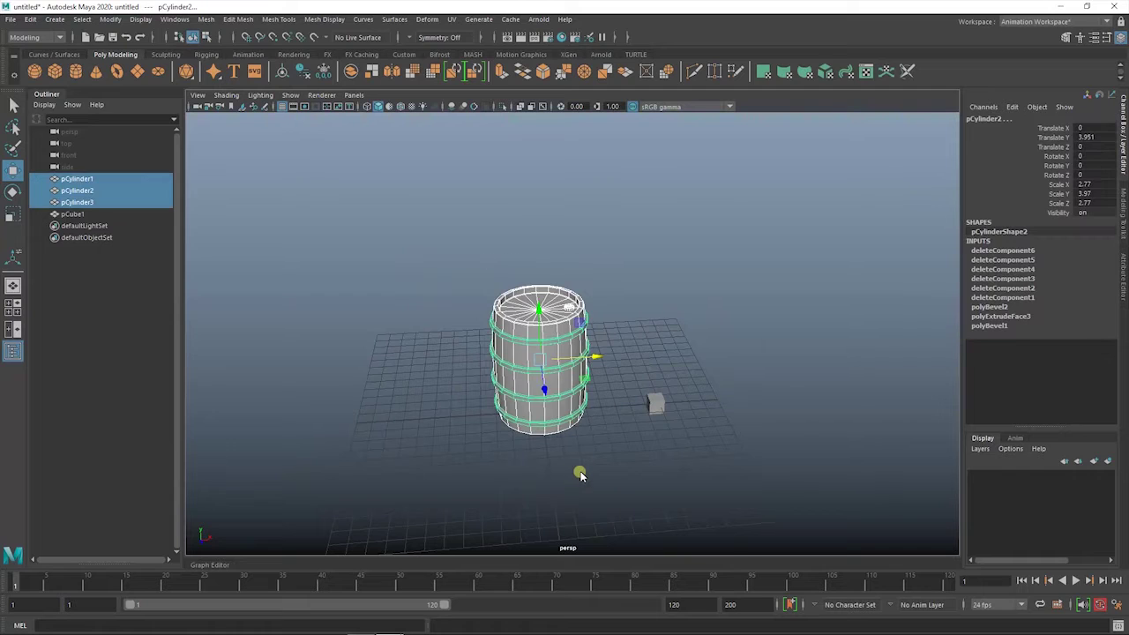
key("ctrl+g")
key("space")
left_click(559, 363)
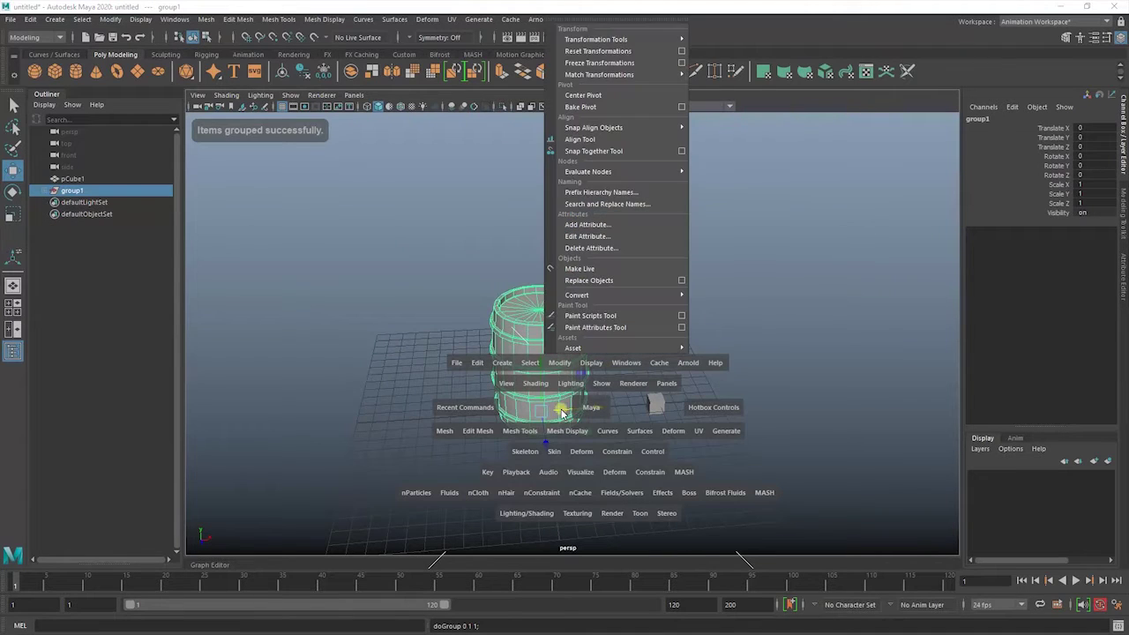
left_click(609, 106)
In front view, lower the barrel group slightly onto the grid
left_click_drag(582, 318, 536, 264, "alt")
left_click(653, 408)
left_click_drag(653, 408, 667, 432, "alt")
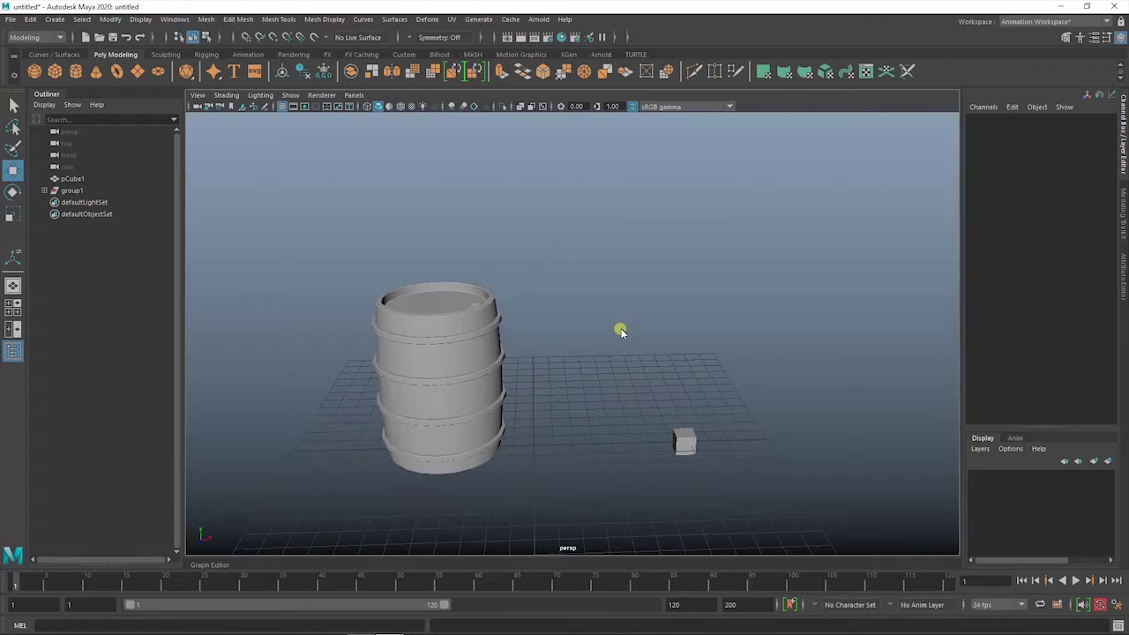
left_click(684, 441)
key("space")
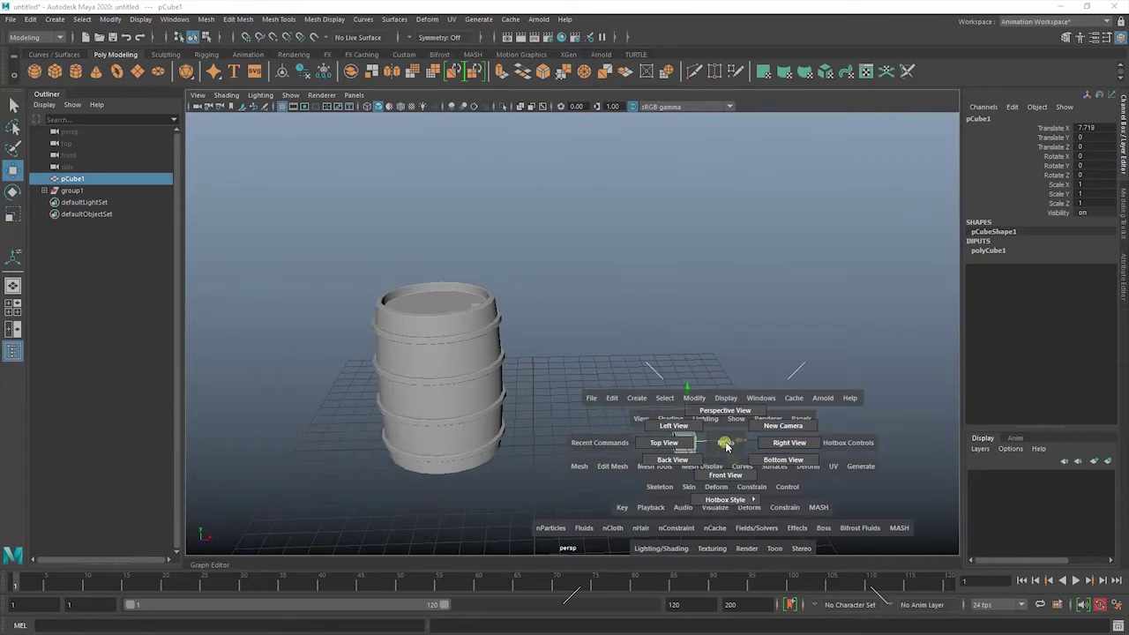
left_click_drag(691, 511, 735, 366)
left_click(93, 193)
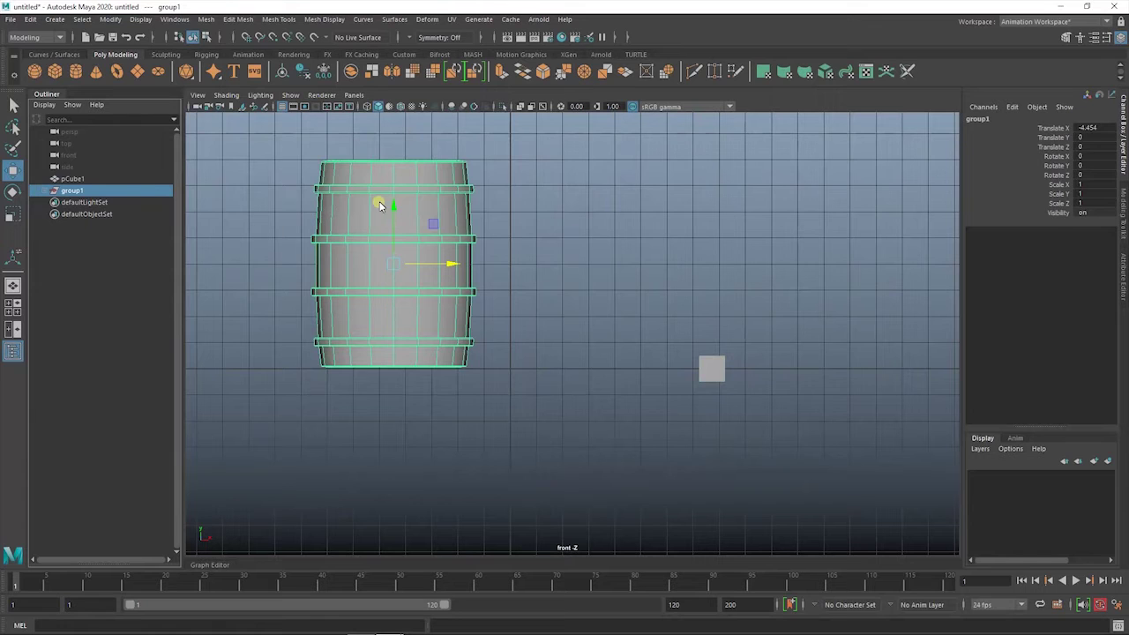
left_click_drag(393, 212, 393, 213)
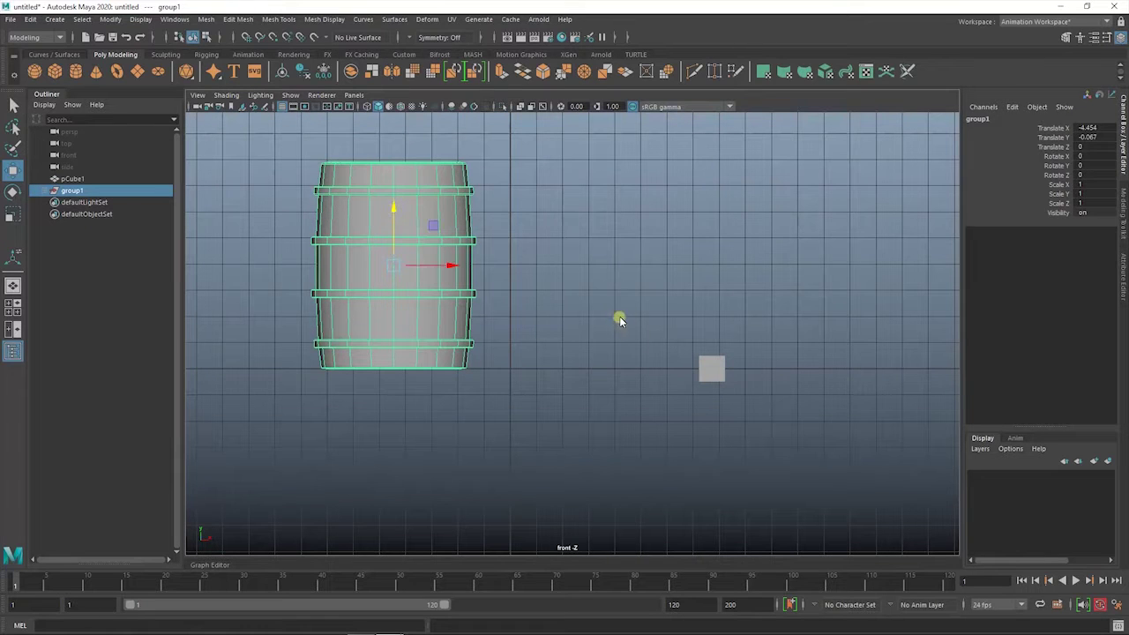
Scale the cube up to about 5.026 and move it next to the barrel
left_click_drag(619, 321, 779, 425)
key("r")
mouse_move(719, 305)
left_mouse_down()
mouse_move(753, 321)
mouse_move(717, 253)
left_mouse_up()
key("w")
left_click_drag(779, 325, 639, 322)
key("r")
key("w")
left_click_drag(610, 264, 607, 246)
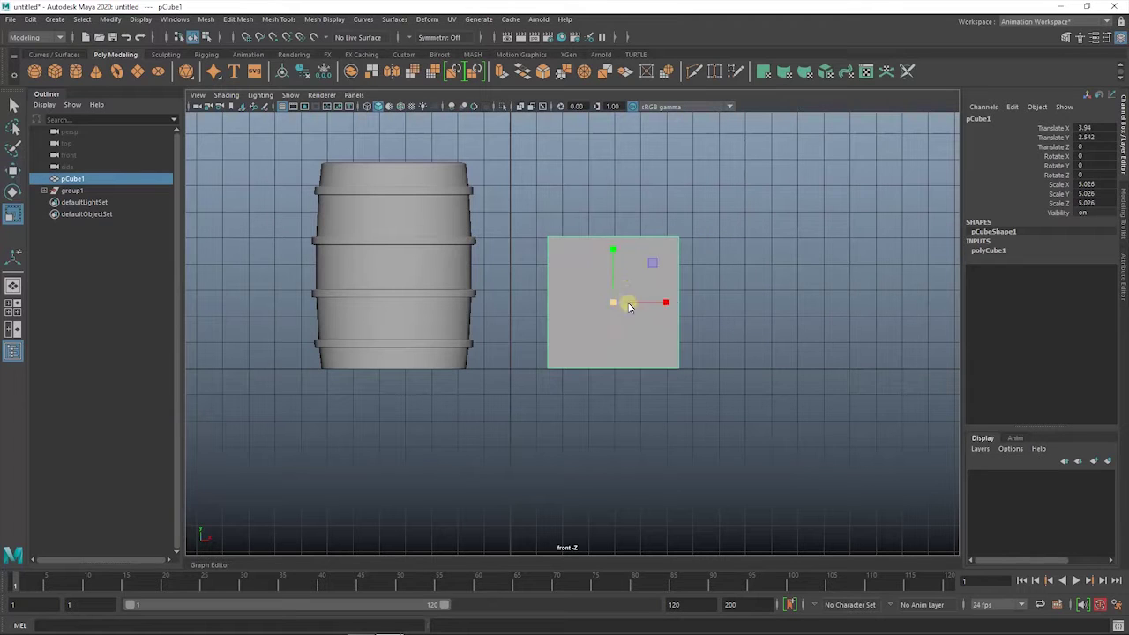
left_click_drag(659, 302, 642, 302)
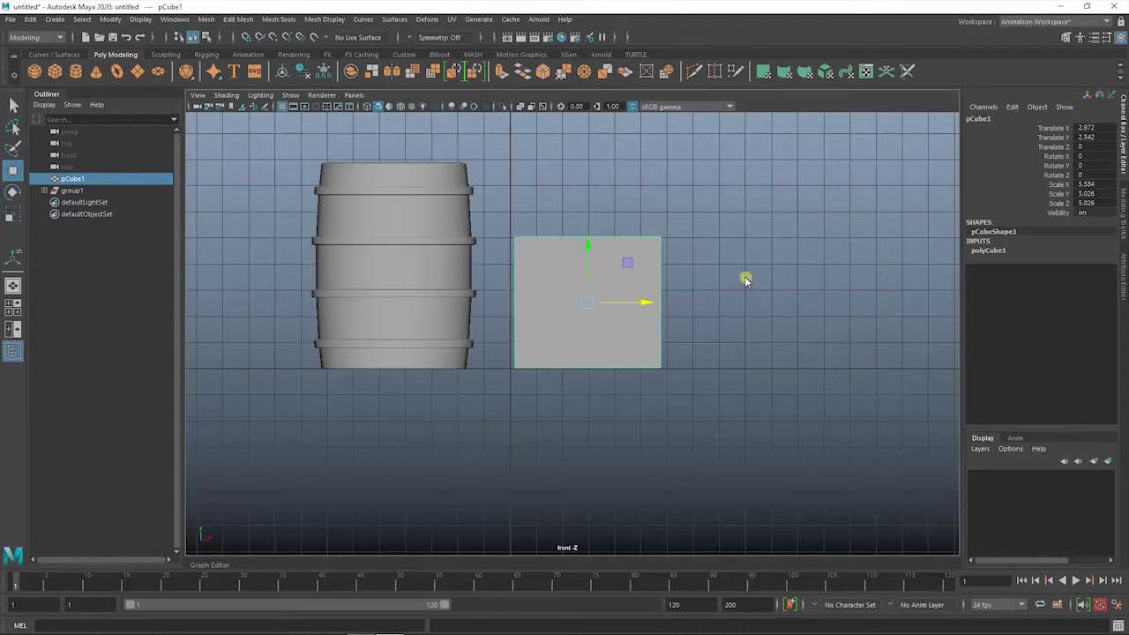
Back in perspective, select the box's top face
left_click(746, 277)
key("space")
key("space")
left_click_drag(711, 288, 556, 335, "alt")
left_click(556, 335)
right_click(624, 310)
left_click(626, 321)
left_click(569, 326)
Extrude the open box to give its walls a 0.171 thickness
key("ctrl+e")
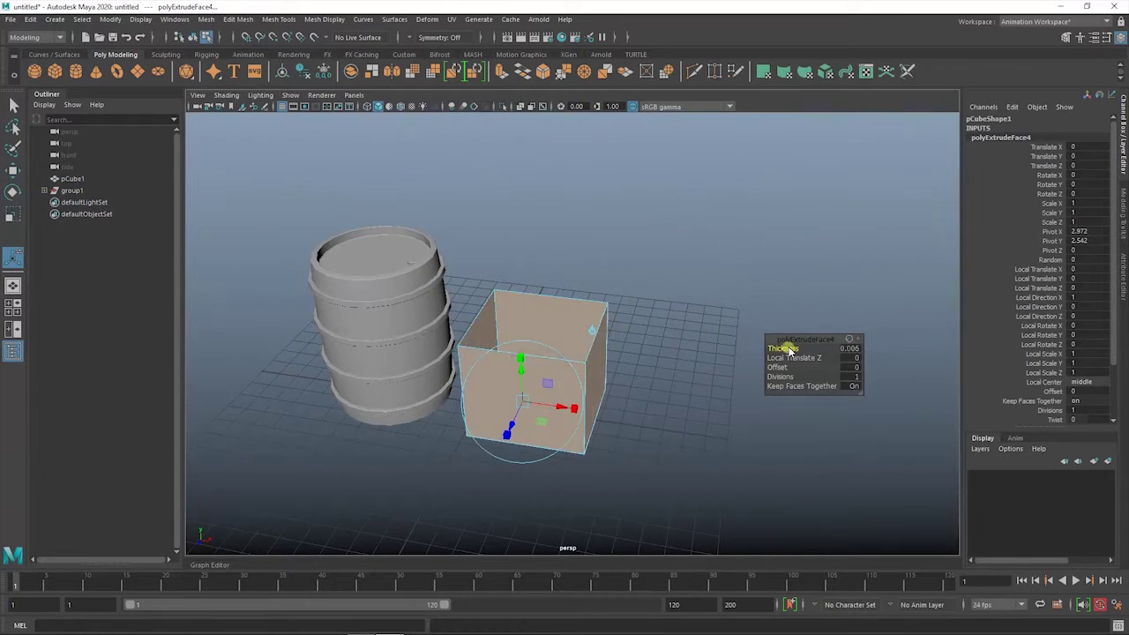
left_click_drag(787, 347, 877, 358)
left_click_drag(776, 355, 584, 319, "alt")
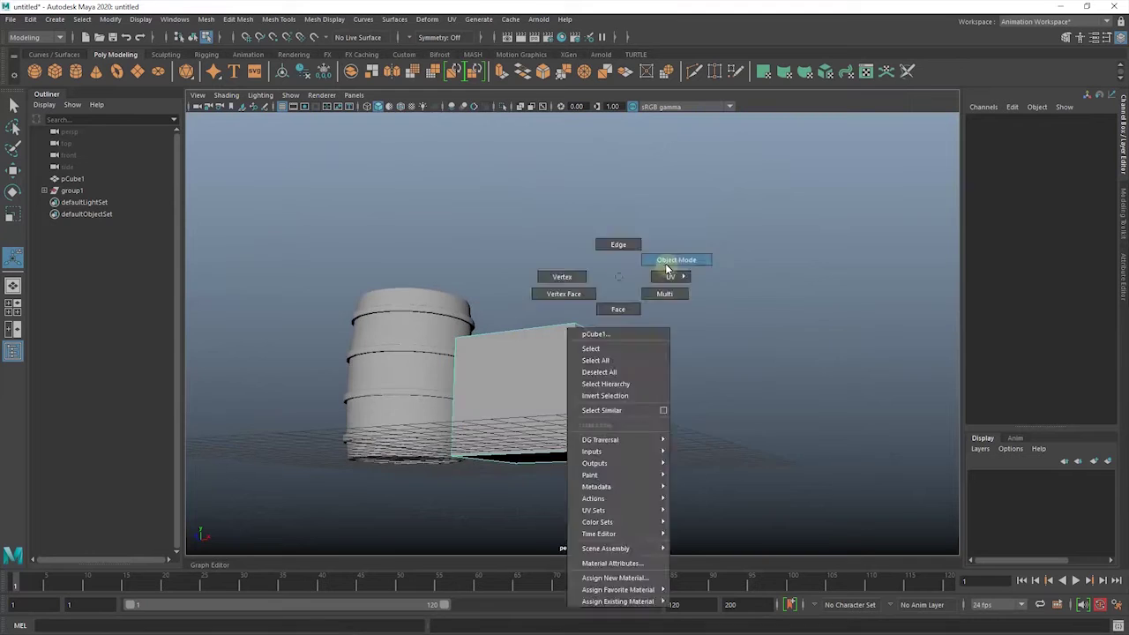
right_click_drag(617, 277, 665, 263)
key("space")
left_click_drag(693, 288, 692, 294)
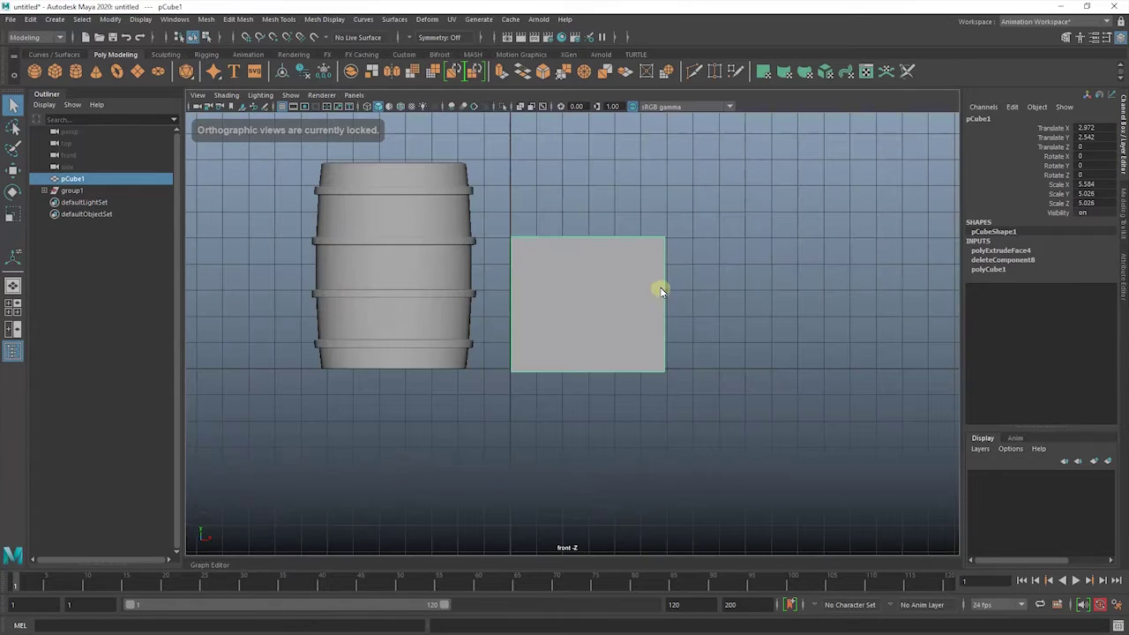
Try duplicating the box as a backup, then undo back to the original
key("w")
left_click(596, 284)
key("ctrl+d")
key("ctrl+z")
mouse_move(657, 302)
left_mouse_down()
mouse_move(722, 302)
mouse_move(718, 249)
left_mouse_up()
key("space")
key("space")
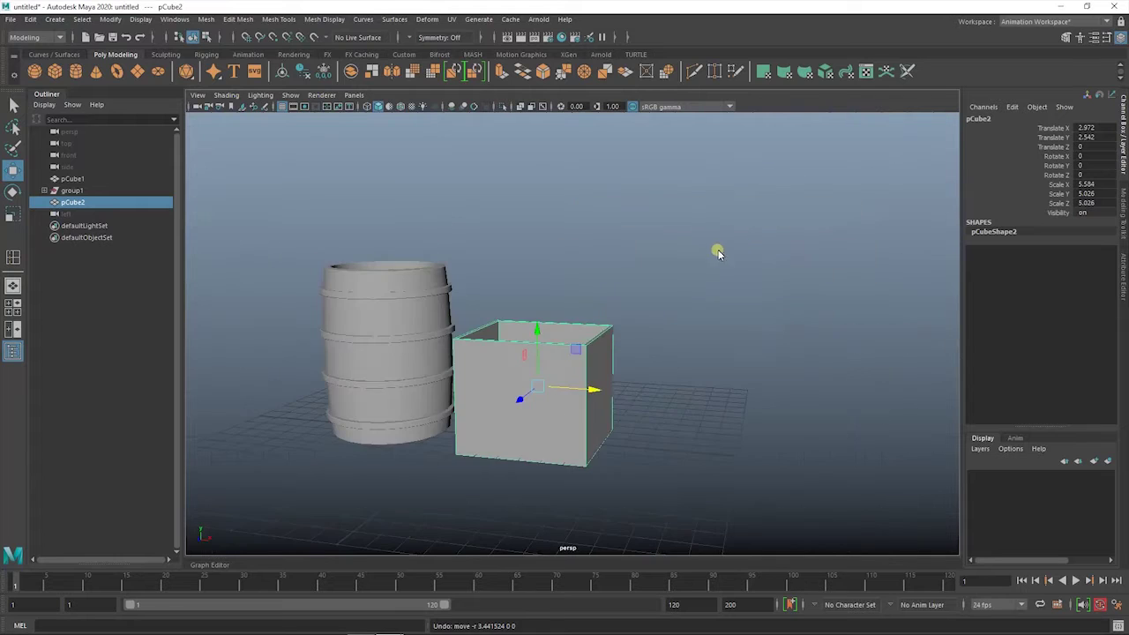
key("ctrl+z")
Insert an edge loop just below the top rim and extrude that band outward into a lip
right_click(570, 202)
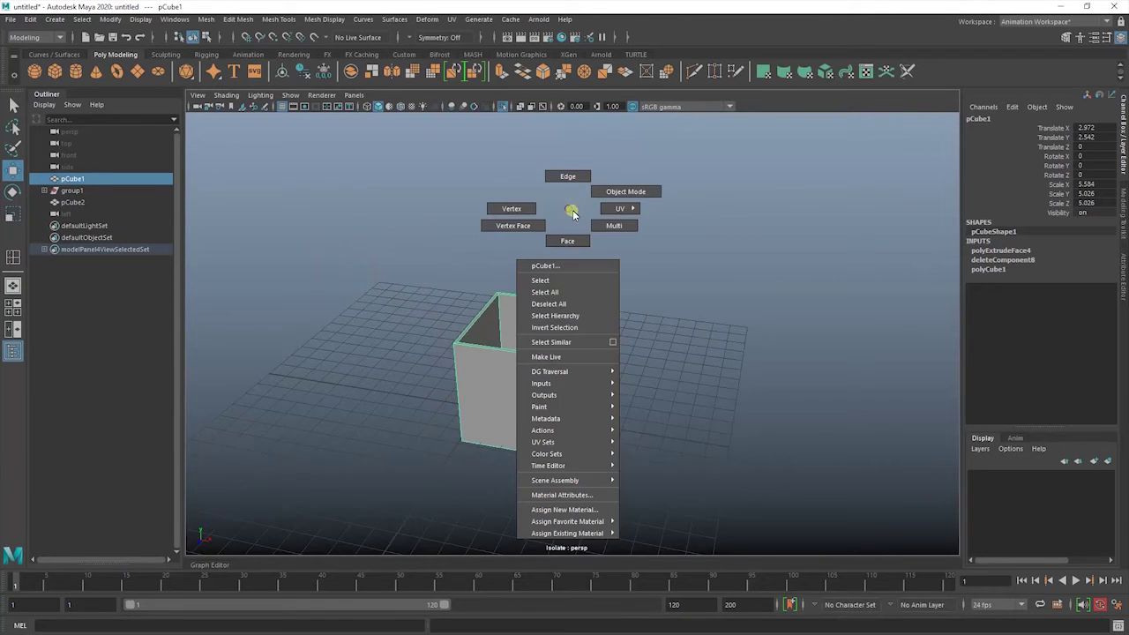
left_click_drag(570, 202, 730, 156)
mouse_move(516, 273)
left_mouse_down()
mouse_move(511, 255)
mouse_move(680, 280)
left_mouse_up()
key("w")
double_click(592, 354)
mouse_move(630, 327)
left_mouse_down("alt")
mouse_move(506, 259)
mouse_move(605, 334)
mouse_move(833, 280)
mouse_move(629, 337)
left_mouse_up("alt")
key("ctrl+e")
left_click(743, 277)
mouse_move(744, 277)
left_mouse_down("alt")
mouse_move(776, 282)
mouse_move(764, 277)
mouse_move(674, 356)
mouse_move(649, 331)
left_mouse_up("alt")
Select the box and choose Insert Edge Loop again
left_click(649, 331)
right_click(770, 250, "shift")
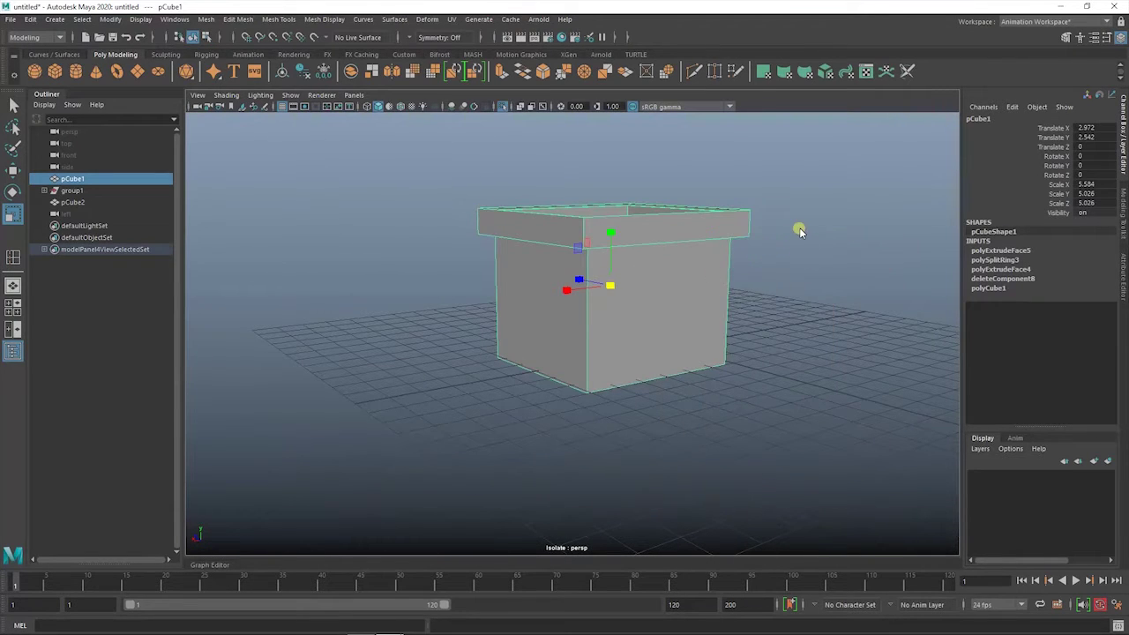
right_click_drag(806, 216, 706, 246, "shift")
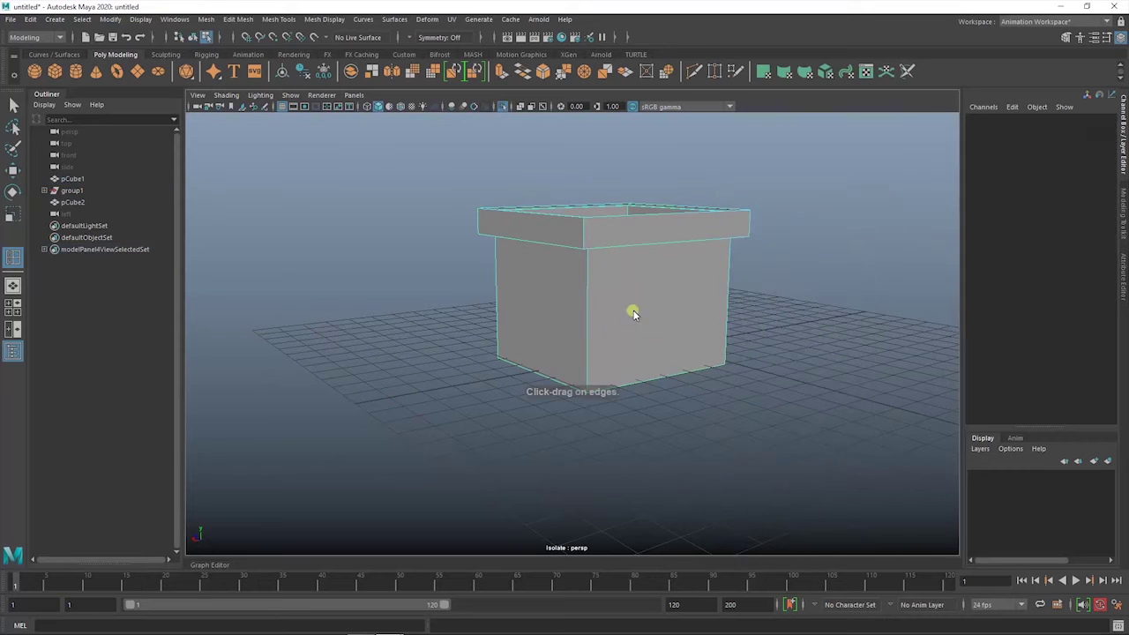
Insert an edge loop near the bottom and extrude the base band outward with thickness 0.429
left_click(587, 360)
key("space")
left_click_drag(584, 373, 584, 396)
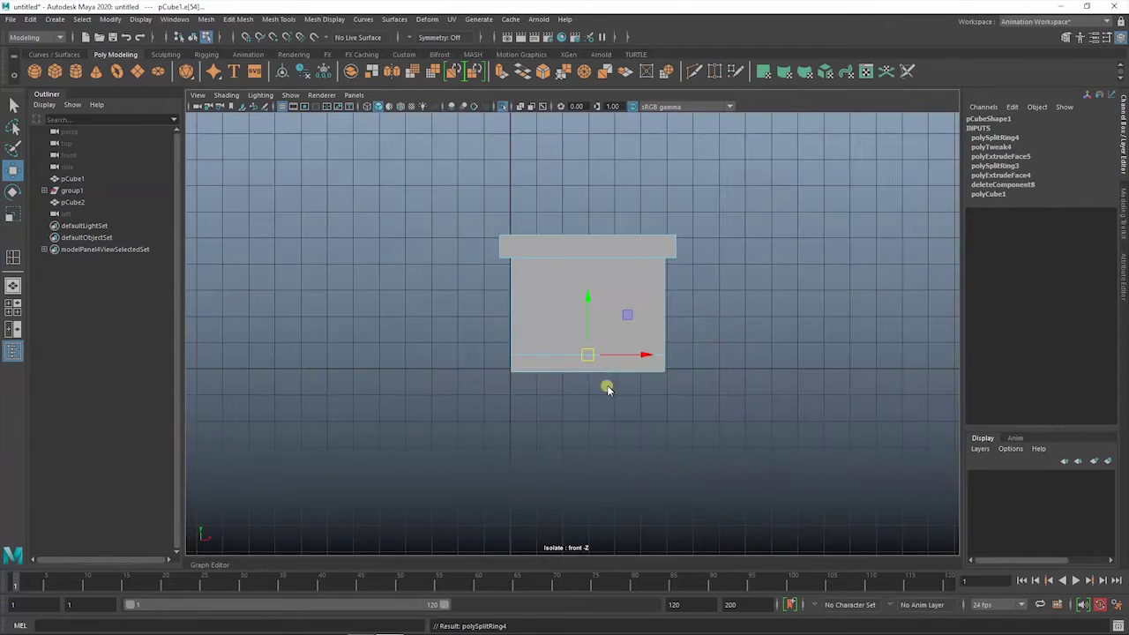
right_click_drag(780, 260, 779, 298)
key("space")
left_click_drag(629, 365, 693, 386)
left_click(630, 375)
right_click_drag(587, 346, 591, 379, "shift")
left_click_drag(783, 348, 1030, 348)
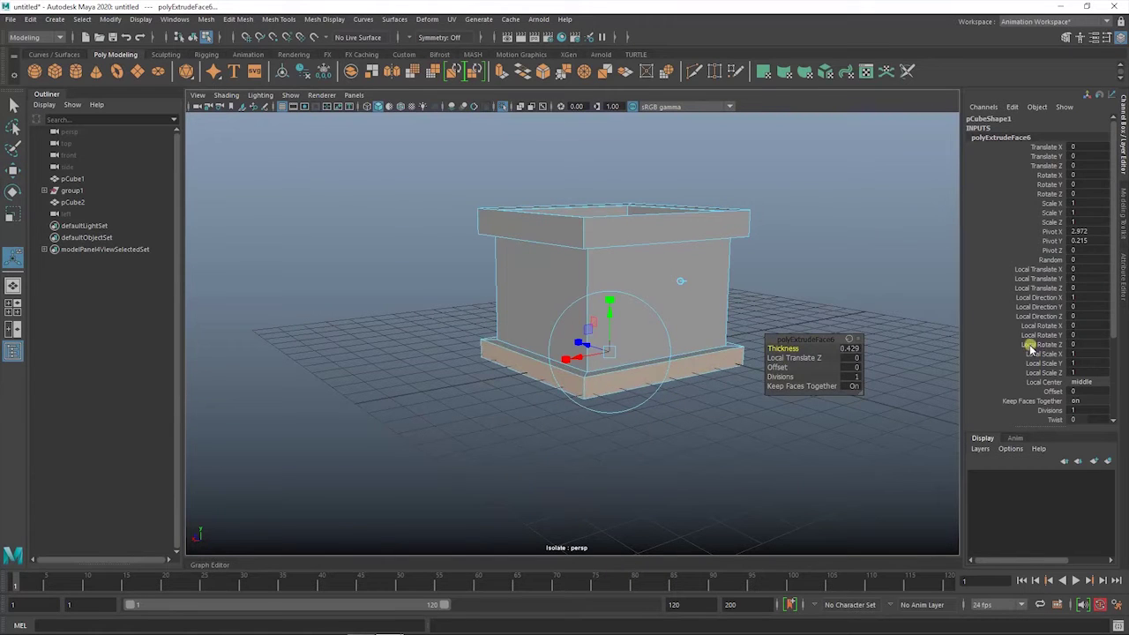
In top wireframe view, reposition the rim's corner and middle top vertices
key("space")
left_click_drag(764, 282, 711, 226)
key("4")
scroll(842, 283, "up", 5)
middle_click_drag(842, 283, 773, 194, "alt")
left_click_drag(657, 198, 714, 229)
key("w")
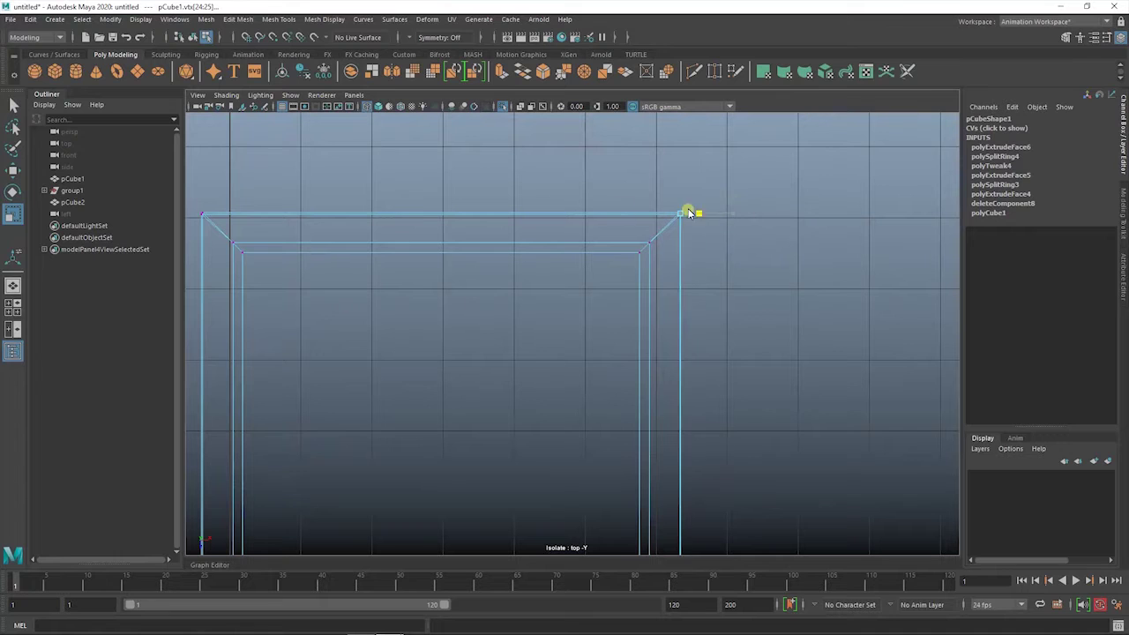
middle_click_drag(621, 229, 747, 247, "alt")
left_click_drag(538, 212, 588, 293)
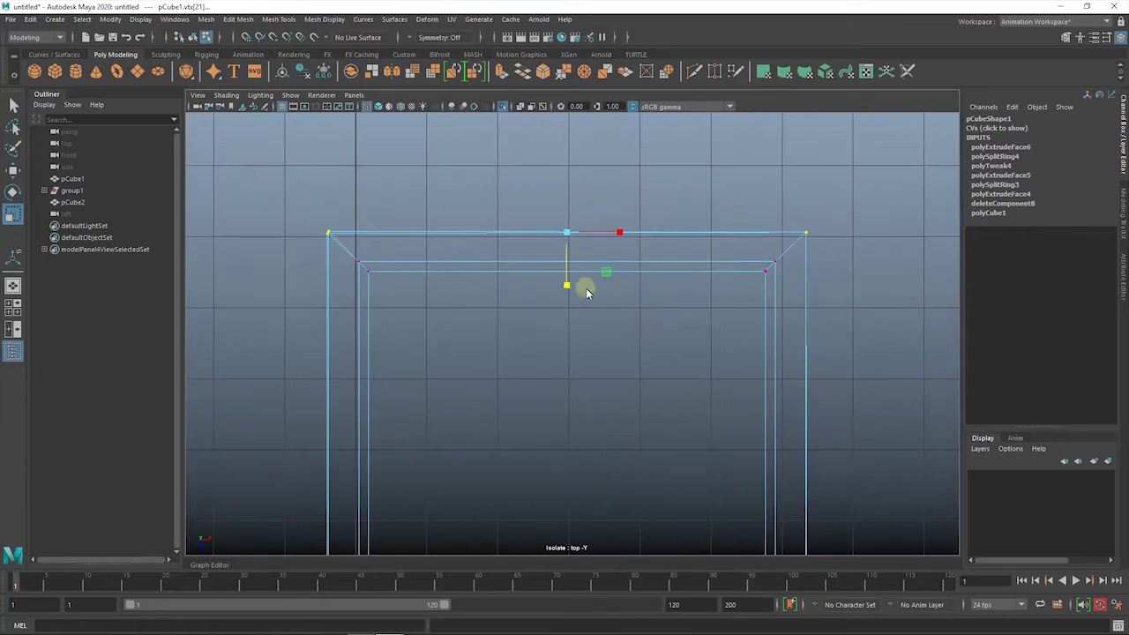
Line up the vertices along the box's left and bottom edges
scroll(414, 229, "down", 3)
left_click_drag(360, 412, 406, 508)
scroll(320, 315, "down", 2)
left_click_drag(371, 163, 421, 486)
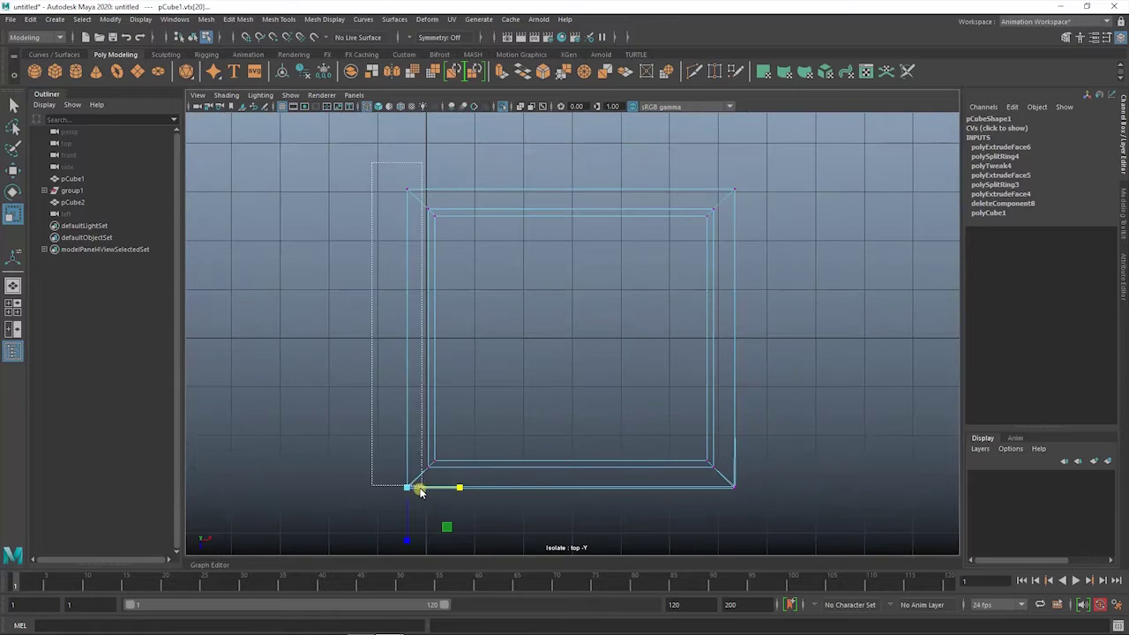
middle_click_drag(313, 341, 352, 305, "alt")
left_click_drag(347, 358, 809, 478)
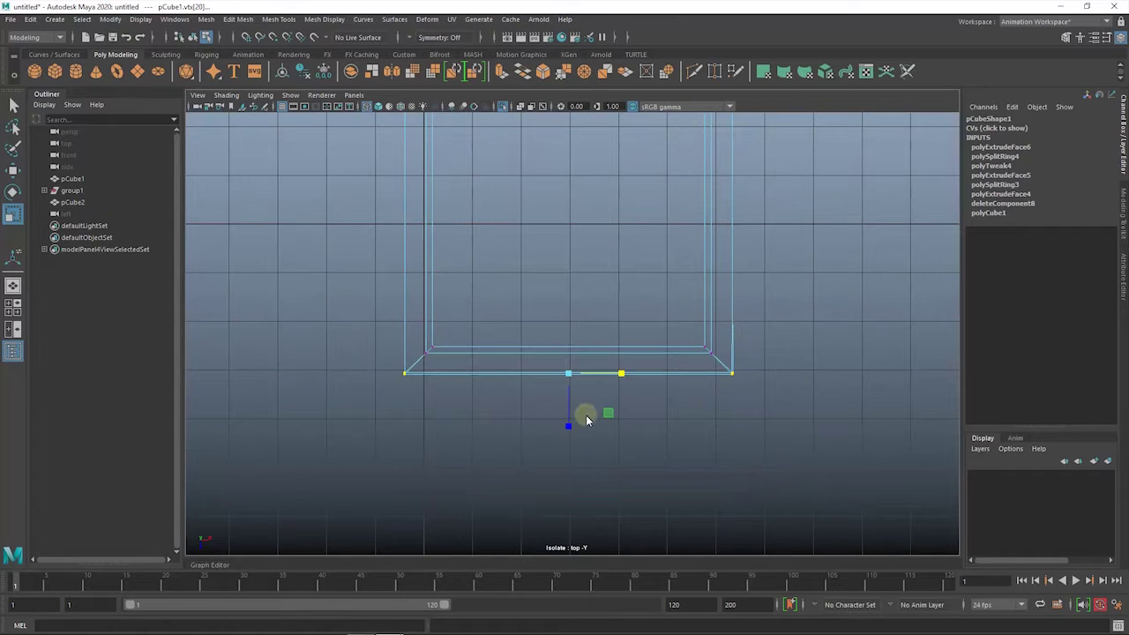
Clear the selection and return to shaded perspective with face selection
middle_click_drag(752, 167, 713, 238, "alt")
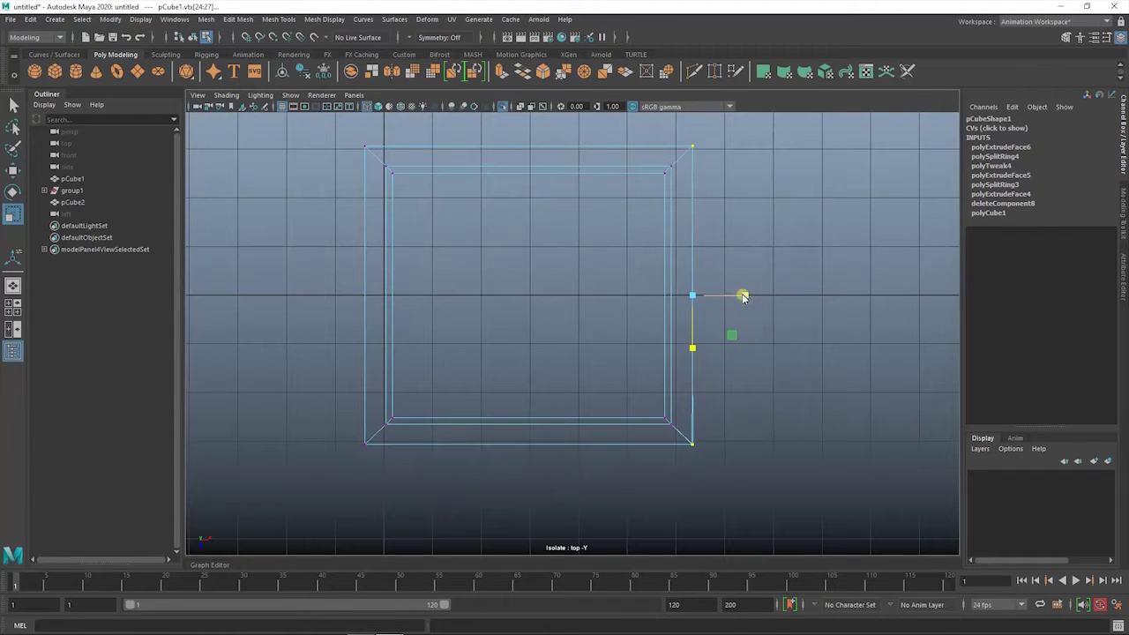
left_click(805, 297)
key("space")
key("5")
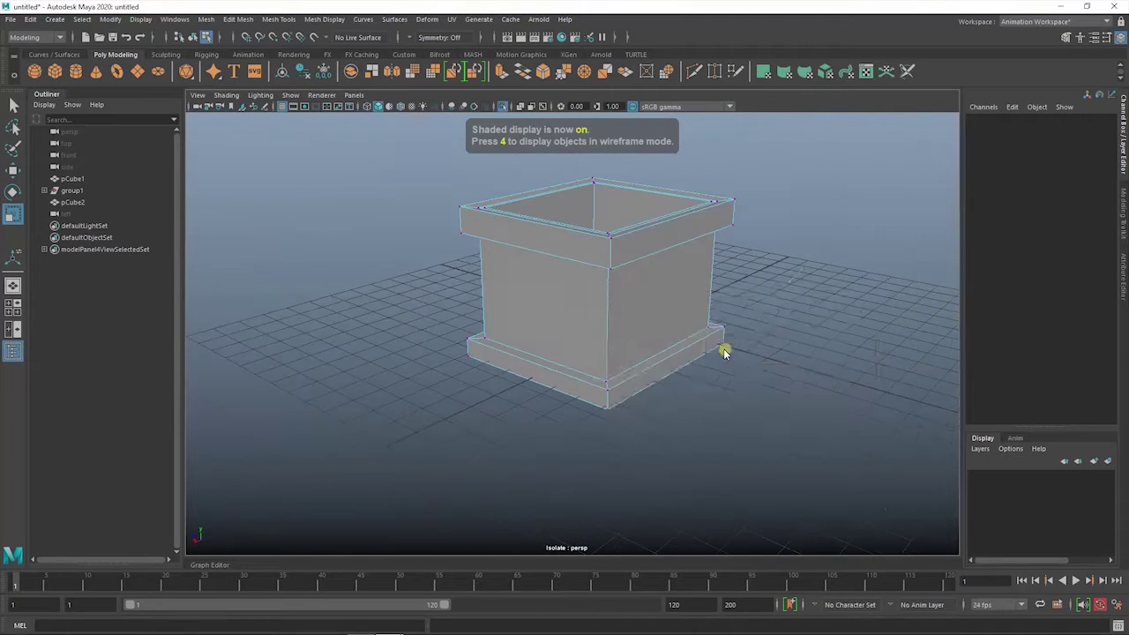
right_click_drag(719, 333, 721, 349)
Delete the crate's three side walls and its floor face
left_click(561, 314)
key("Delete")
left_click(561, 314)
key("Delete")
left_click(652, 277)
key("Delete")
left_click(594, 342)
key("Delete")
Check the open bottom rim from below, then exit isolate to show the whole scene
mouse_move(785, 284)
left_mouse_down("alt")
mouse_move(696, 310)
mouse_move(861, 214)
left_mouse_up("alt")
left_click(617, 370)
left_click(491, 124)
left_click(502, 106)
Duplicate the crate and stack the copy on top of it
mouse_move(306, 216)
left_mouse_down("alt")
mouse_move(411, 253)
mouse_move(449, 224)
mouse_move(576, 391)
left_mouse_up("alt")
left_click(575, 388)
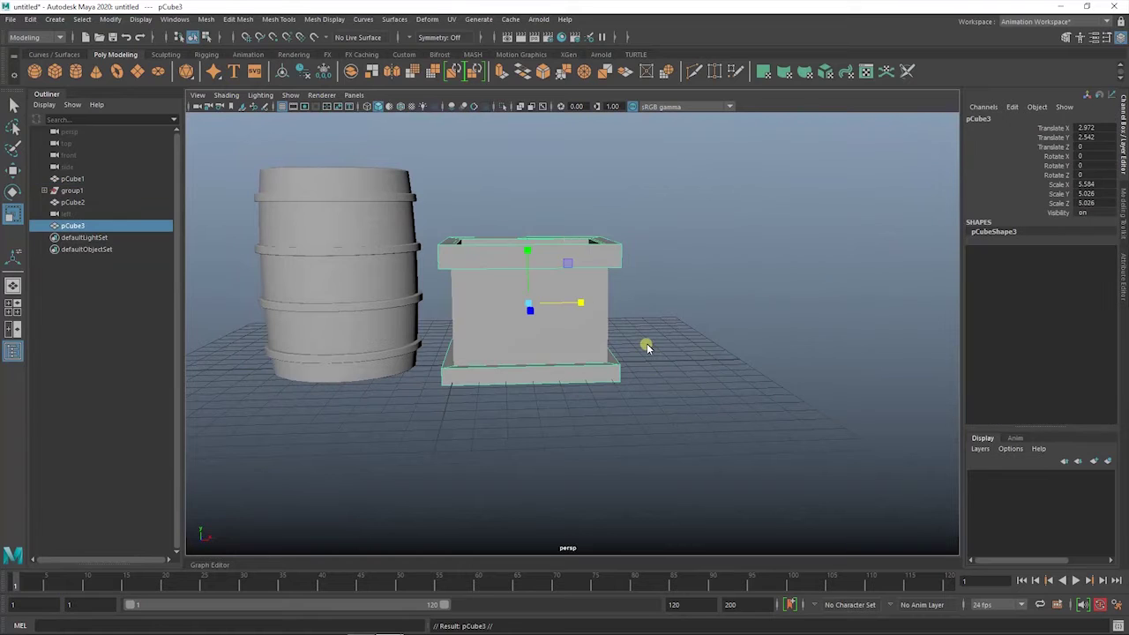
key("w")
key("ctrl+d")
left_click_drag(523, 206, 534, 180)
Delete the upper copy's top rim faces so it becomes an open rim band
left_click(750, 245)
mouse_move(751, 245)
left_mouse_down("alt")
mouse_move(580, 251)
mouse_move(743, 270)
mouse_move(599, 241)
left_mouse_up("alt")
left_click(598, 241)
key("F11")
double_click(577, 227)
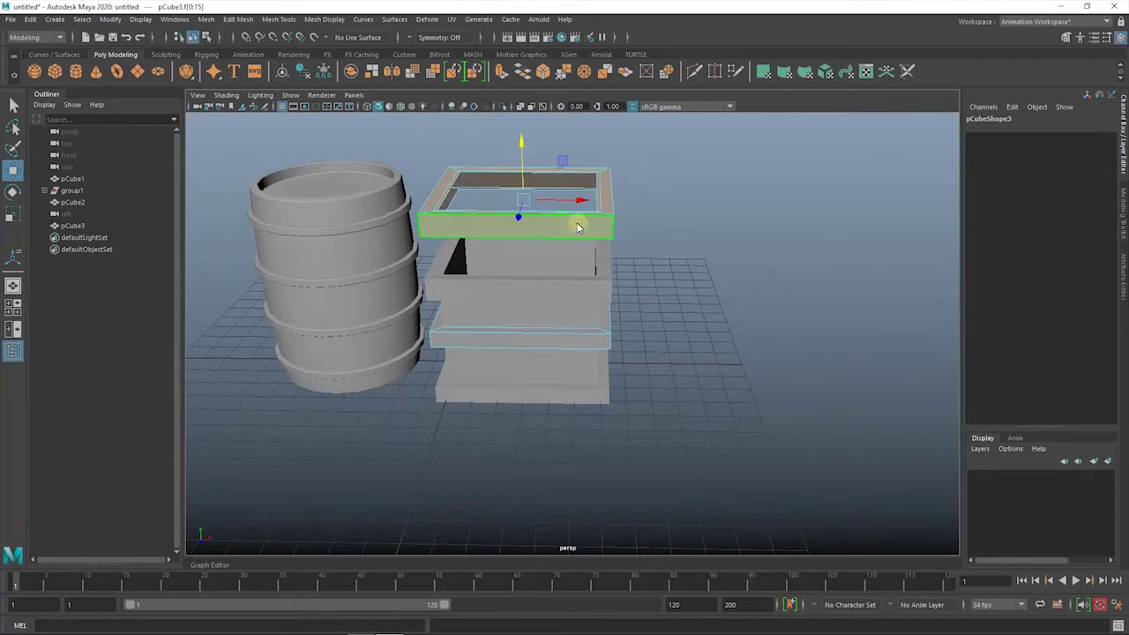
key("Delete")
mouse_move(656, 216)
left_mouse_down("alt")
mouse_move(597, 297)
mouse_move(647, 282)
mouse_move(770, 282)
mouse_move(662, 330)
mouse_move(726, 285)
left_mouse_up("alt")
right_click(728, 273, "shift")
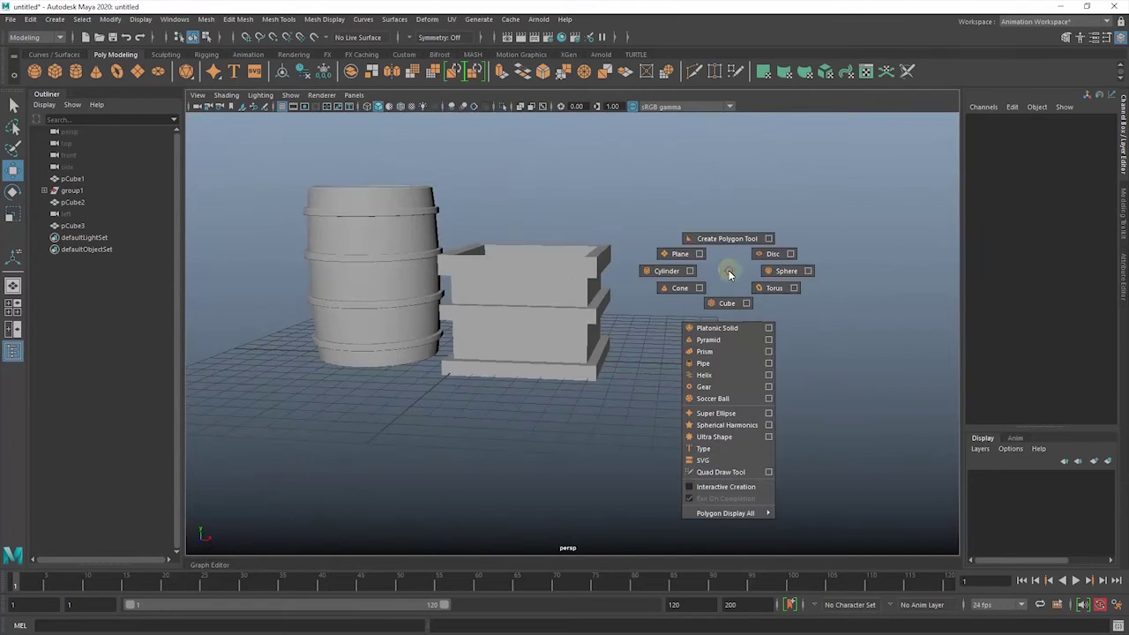
Create a sphere and raise it up beside the barrel in side view
left_click(786, 270)
left_click_drag(451, 371, 396, 415)
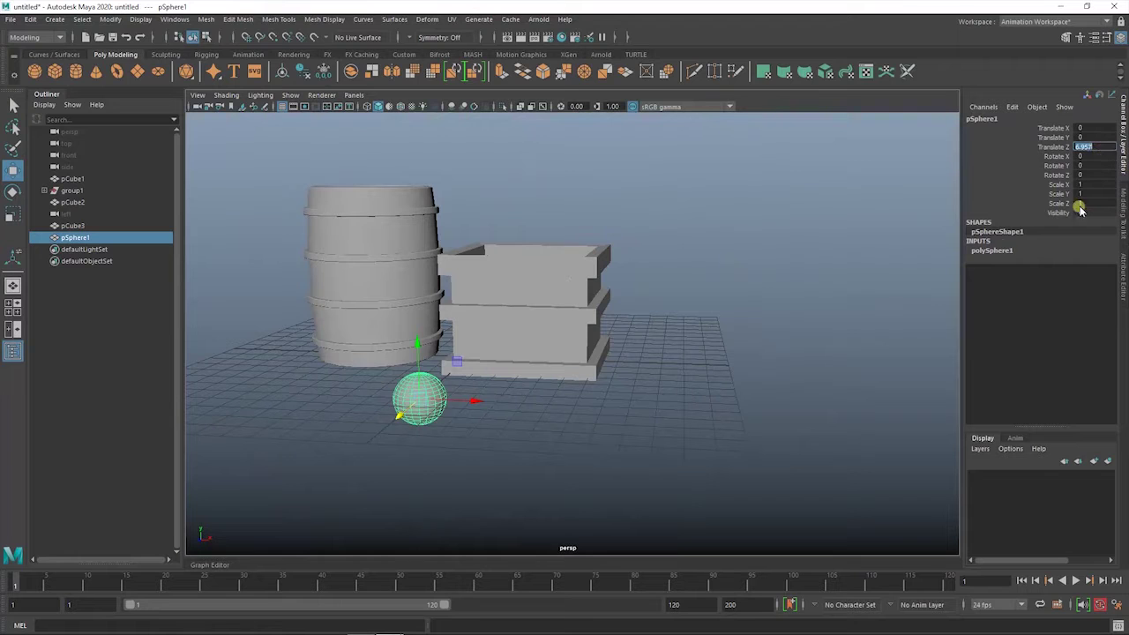
left_click(1046, 251)
left_click(486, 461)
key("space")
left_click_drag(497, 426, 511, 345)
scroll(520, 432, "up", 2)
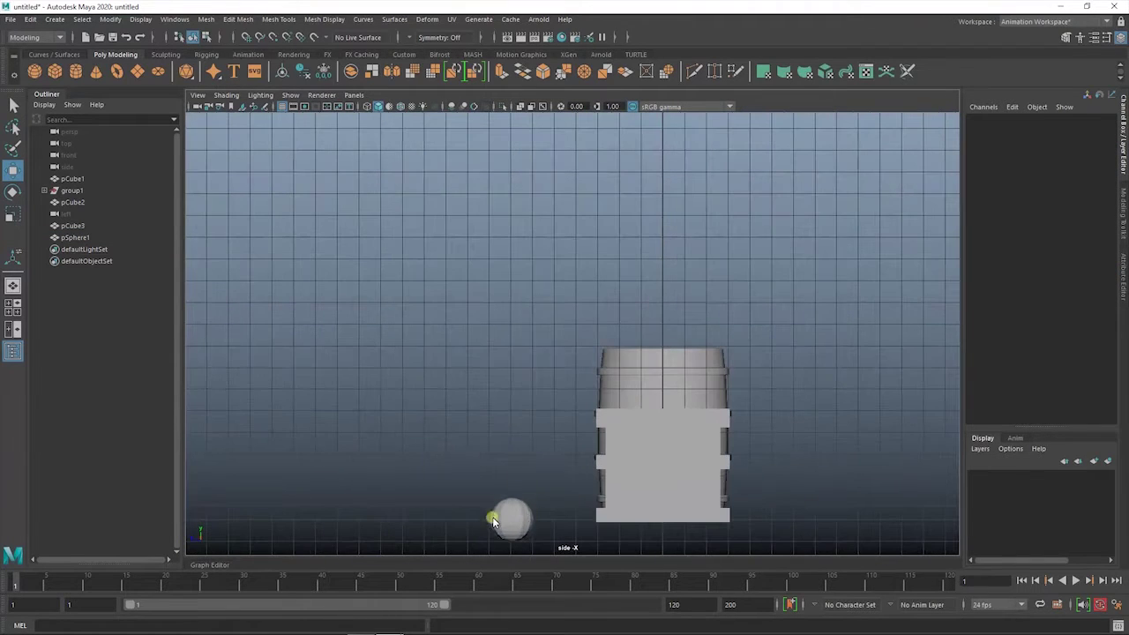
left_click_drag(494, 516, 533, 310)
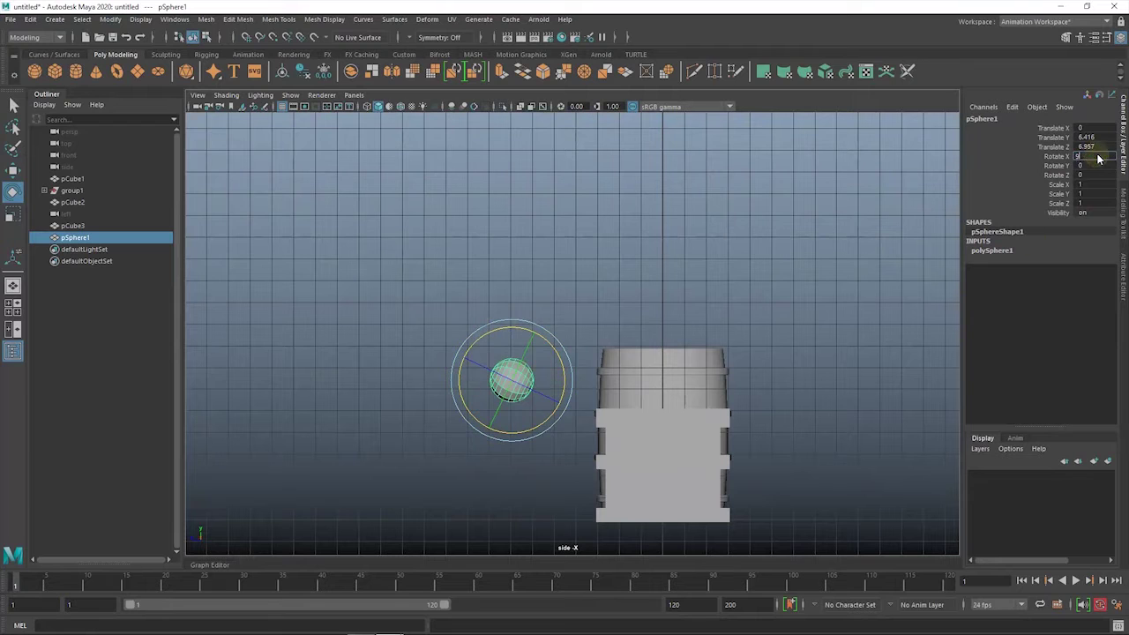
Select half of the sphere's faces and delete them to make a half-sphere
left_click(662, 168)
scroll(662, 168, "up", 4)
left_click(420, 288)
left_click(490, 185)
right_click_drag(490, 184, 450, 261)
left_click_drag(444, 218, 432, 192)
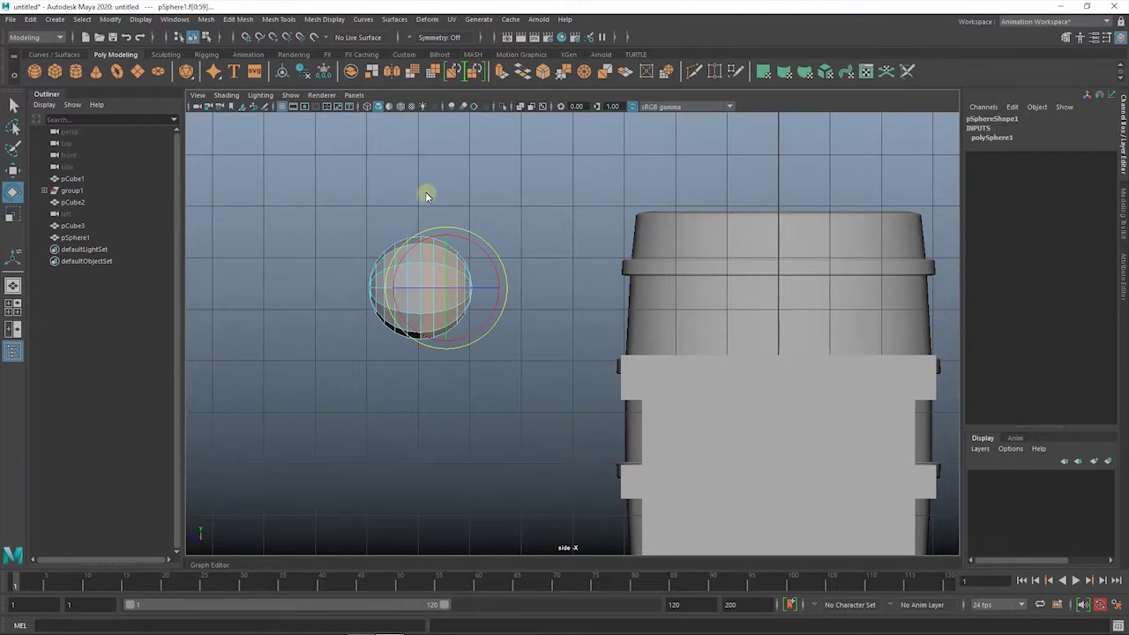
right_click_drag(436, 182, 435, 220)
key("Delete")
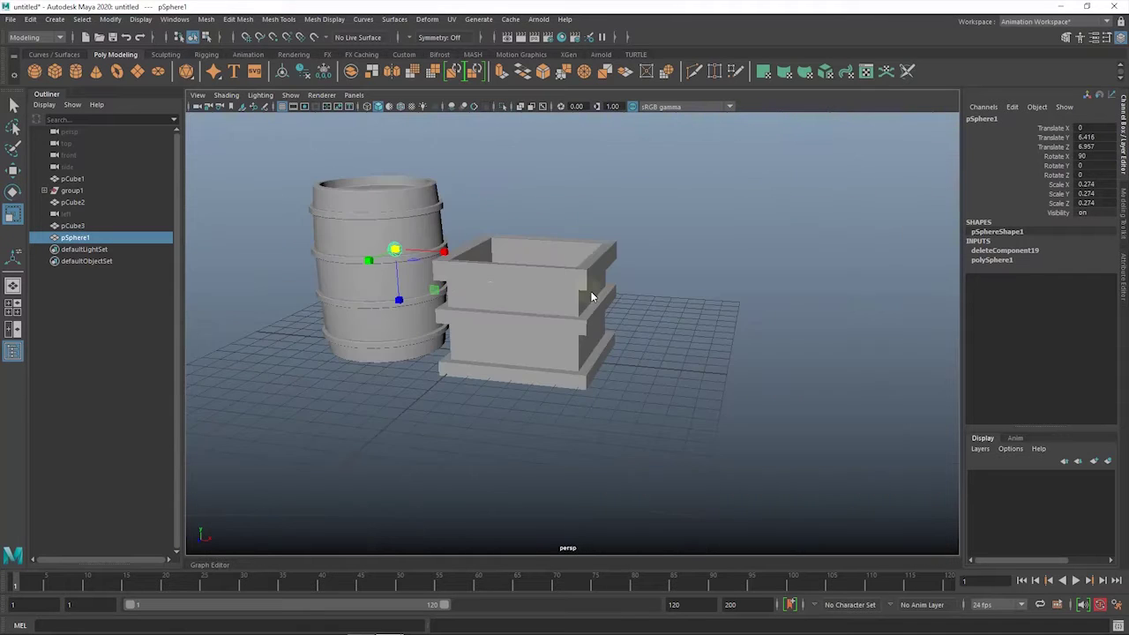
Move the half-sphere up onto the barrel using the back and side views
left_click_drag(449, 344, 517, 381, "alt")
key("w")
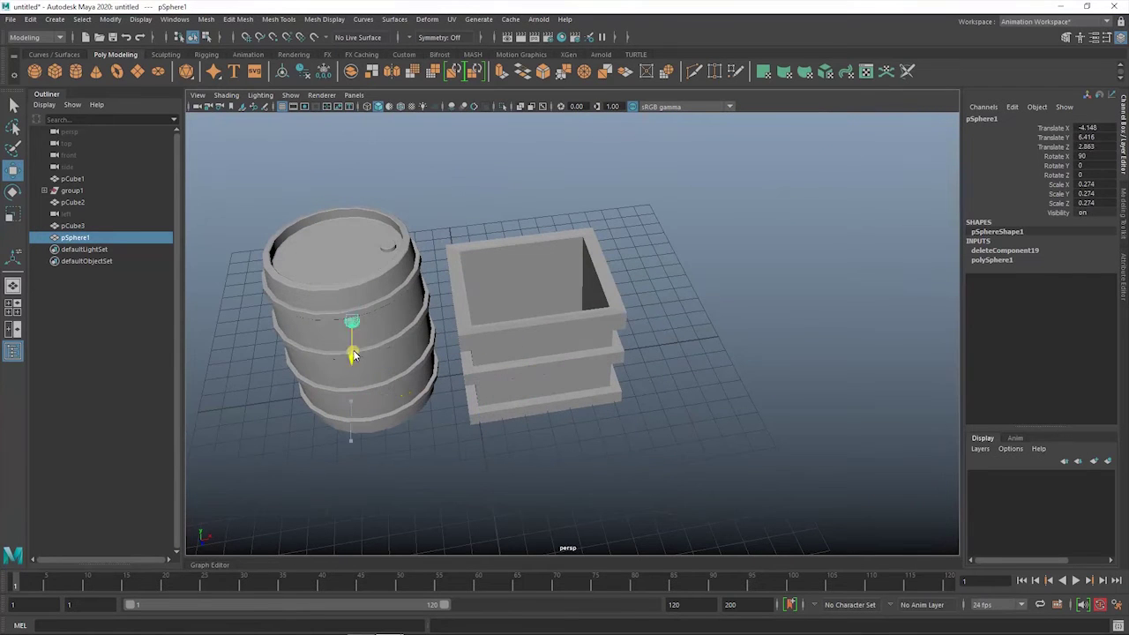
key("space")
left_click_drag(344, 370, 300, 365)
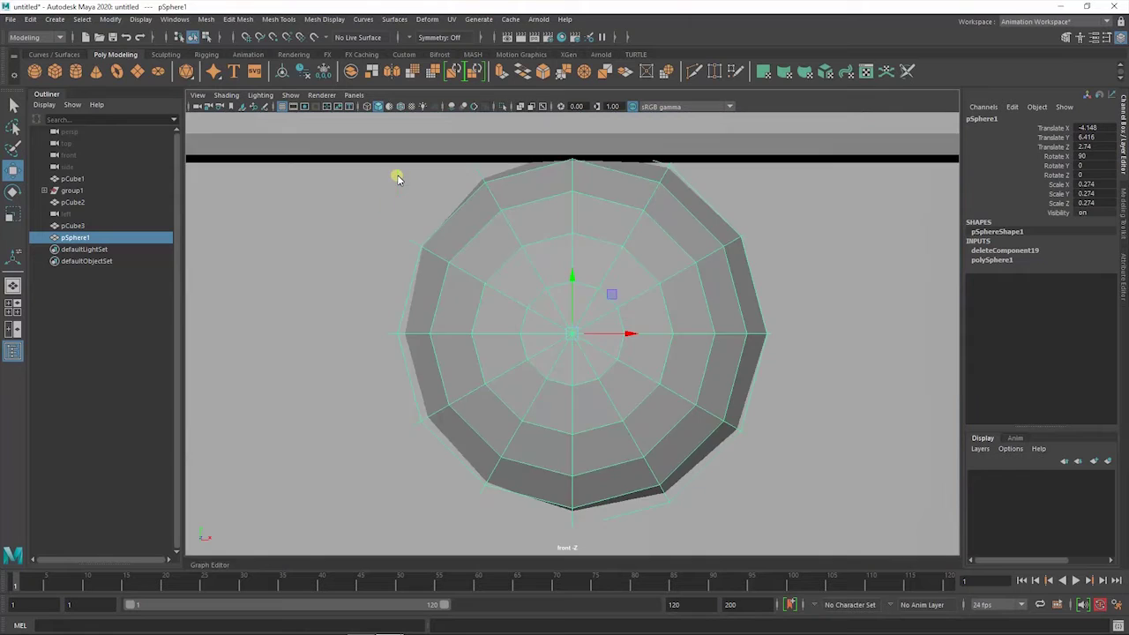
scroll(675, 373, "down", 5)
scroll(609, 335, "up", 1)
mouse_move(571, 333)
left_mouse_down()
mouse_move(549, 266)
mouse_move(592, 269)
left_mouse_up()
key("space")
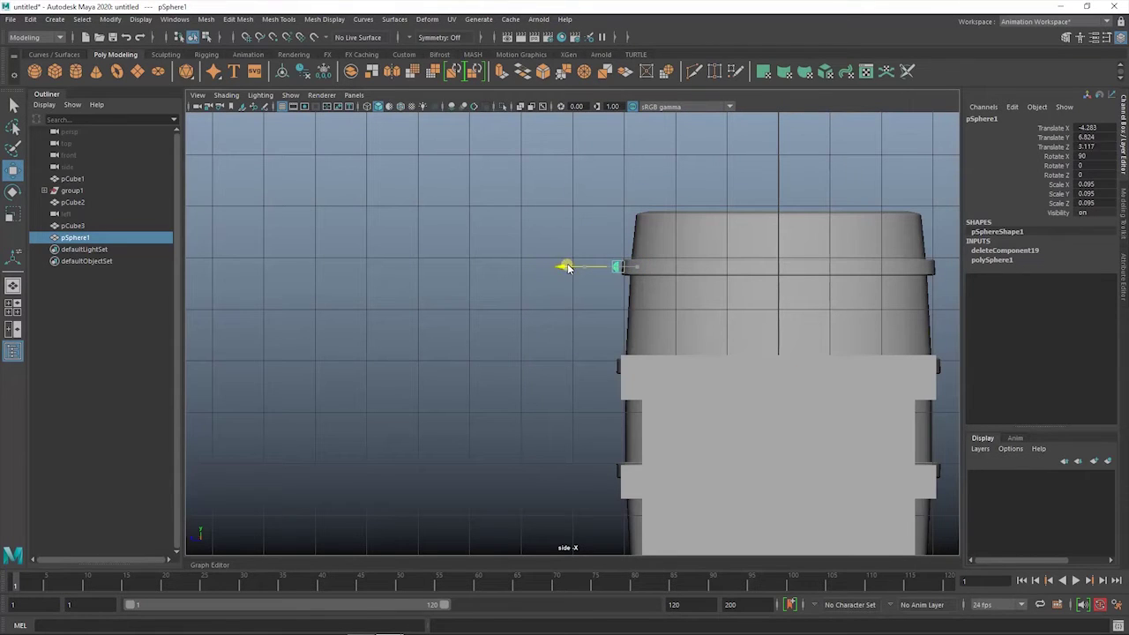
left_click(529, 301)
Frame the rivet in top wireframe view and slide it along one axis onto the top hoop
key("space")
mouse_move(529, 301)
left_mouse_down()
mouse_move(531, 275)
mouse_move(591, 331)
left_mouse_up()
scroll(591, 331, "down", 5)
left_click(609, 379)
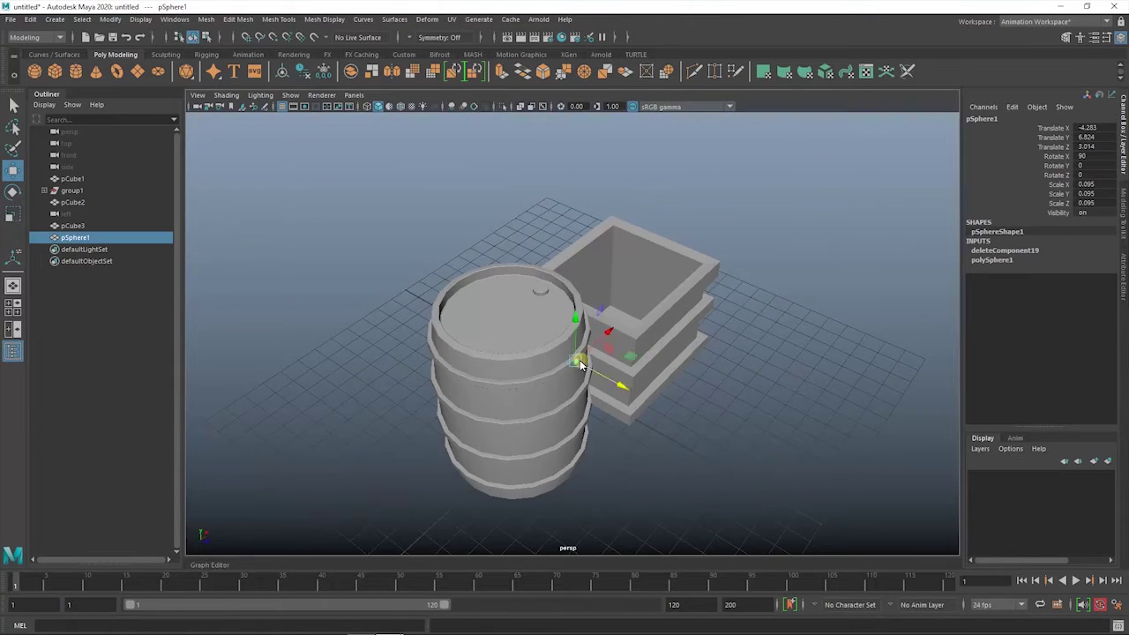
key("f")
key("space")
left_click_drag(575, 321, 575, 265)
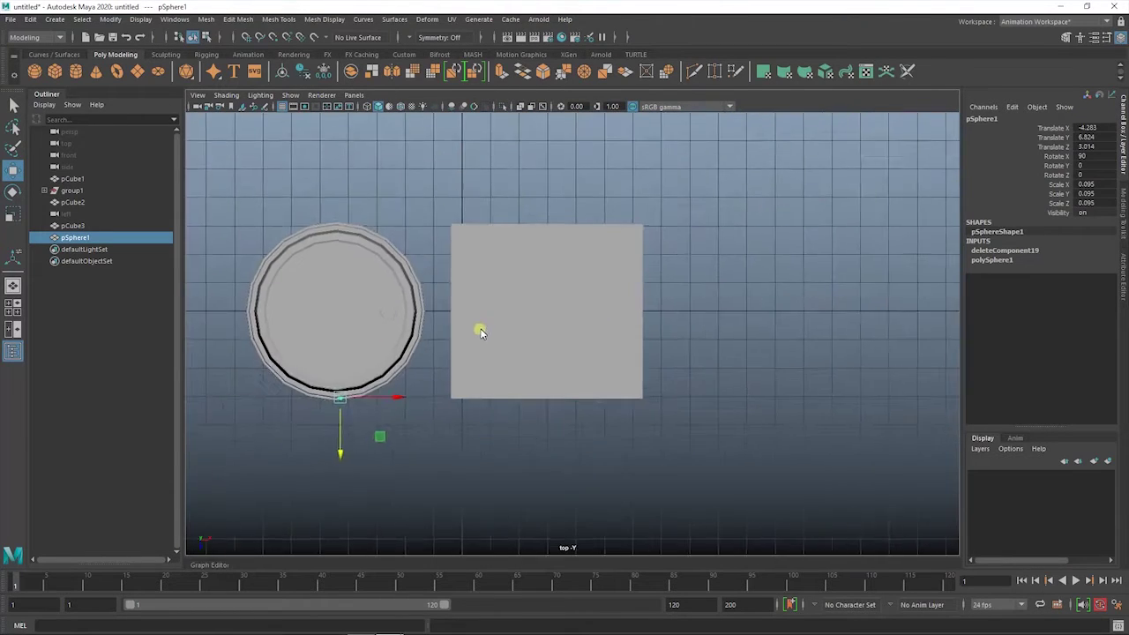
scroll(479, 327, "up", 3)
key("4")
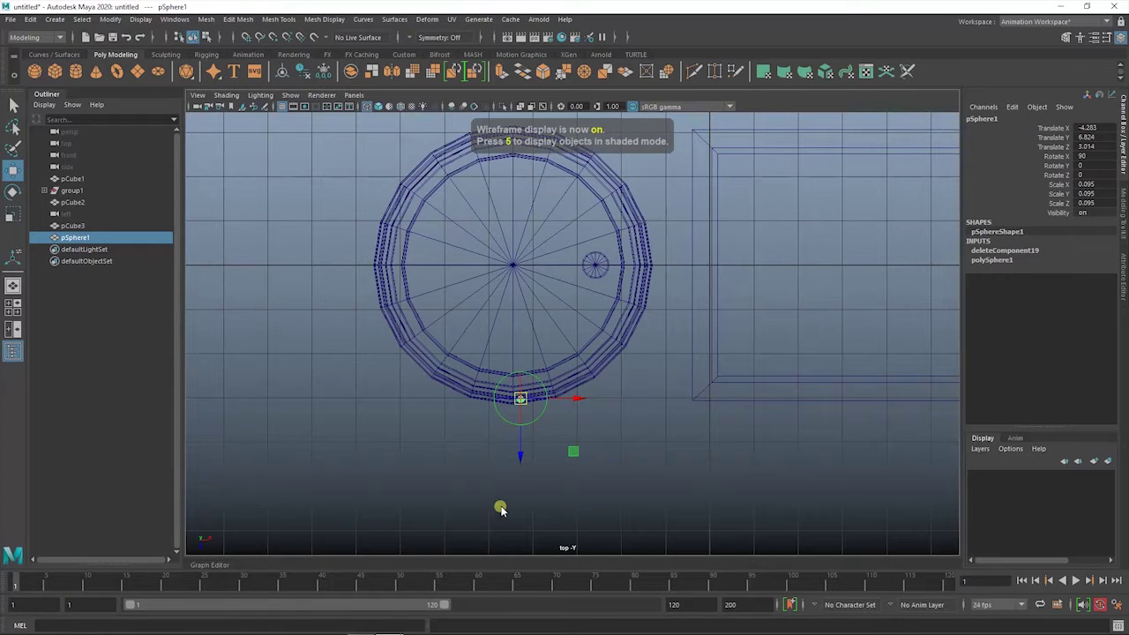
left_click(520, 453)
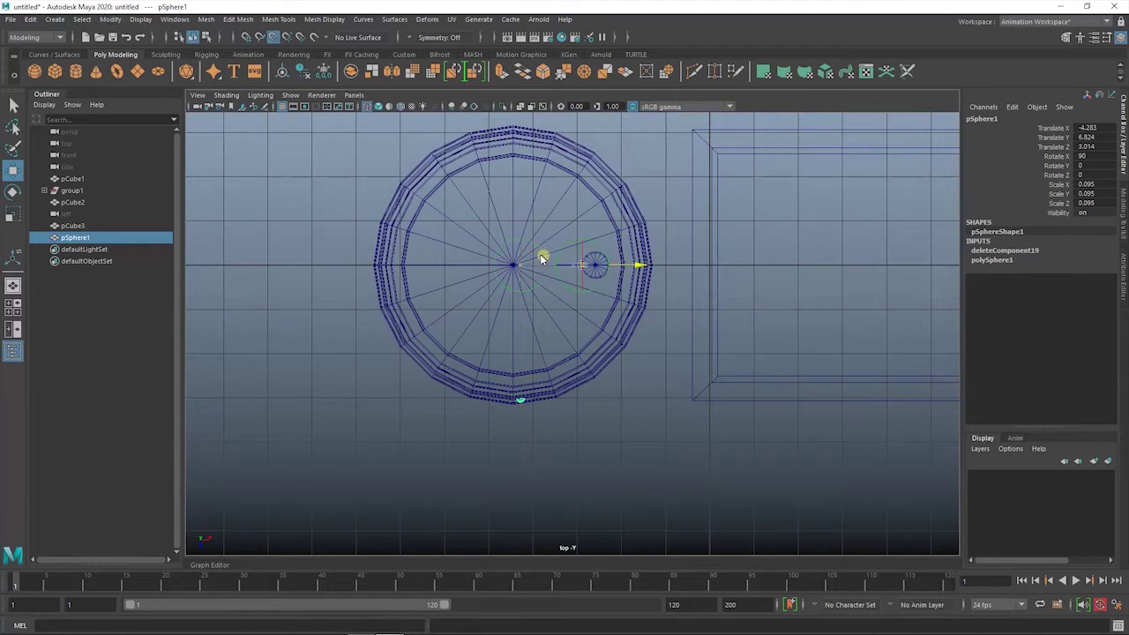
Duplicate the rivet and rotate the copy 30° around the barrel centre
left_click(571, 411)
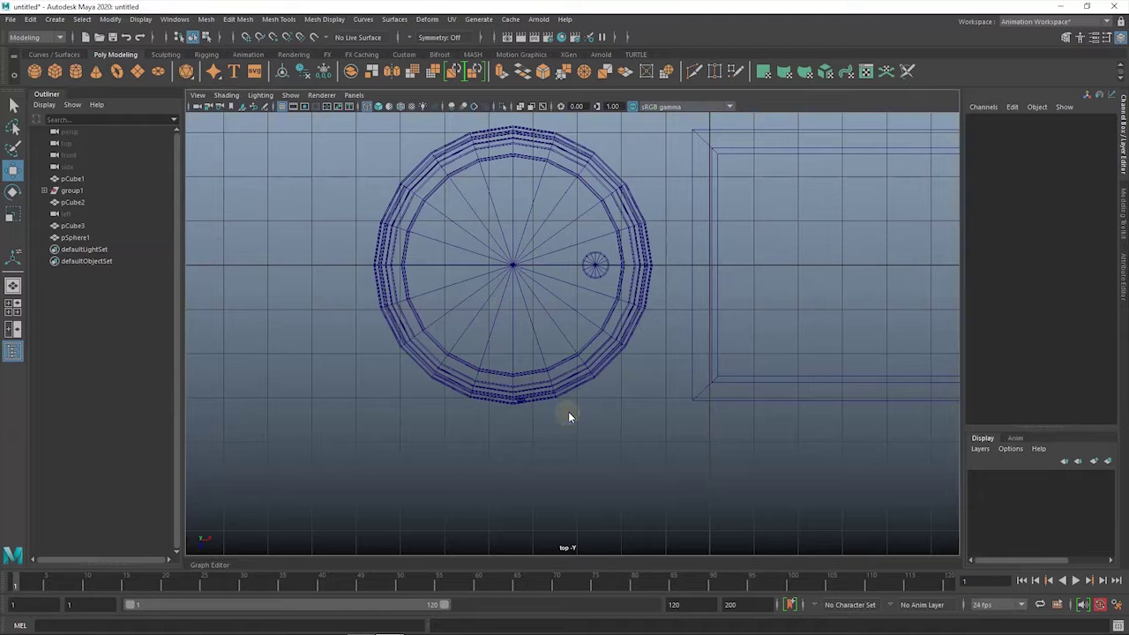
key("ctrl+d")
key("e")
left_click_drag(547, 308, 584, 294)
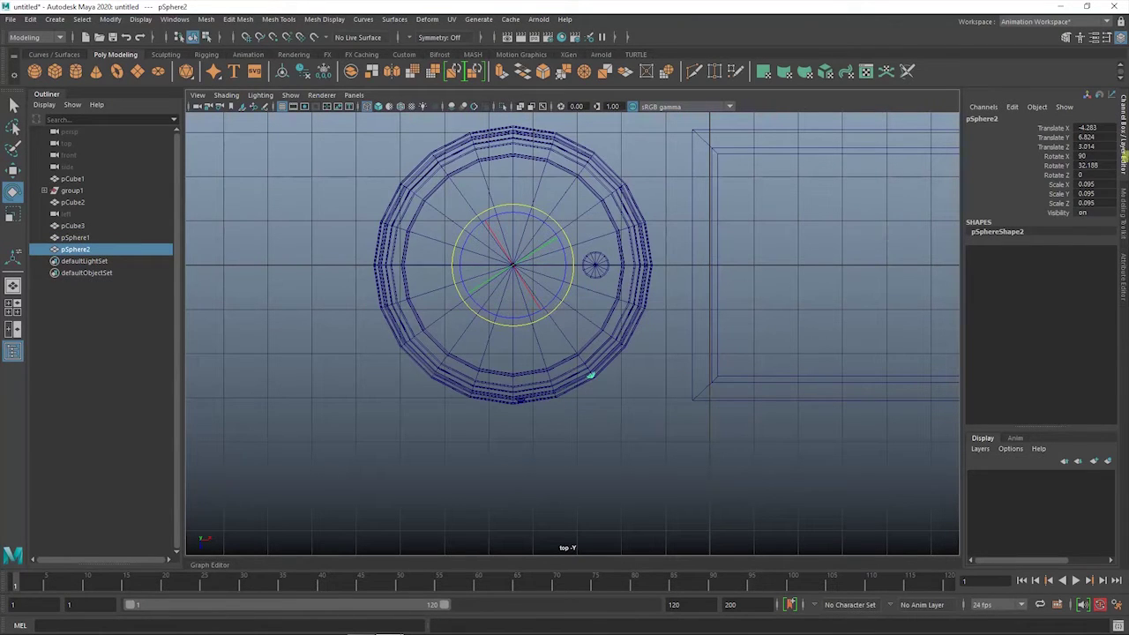
left_click(110, 252)
Repeat the duplicate-and-rotate with Shift+D to fill the ring of twelve rivets
key("ctrl+d")
left_click_drag(573, 281, 579, 222)
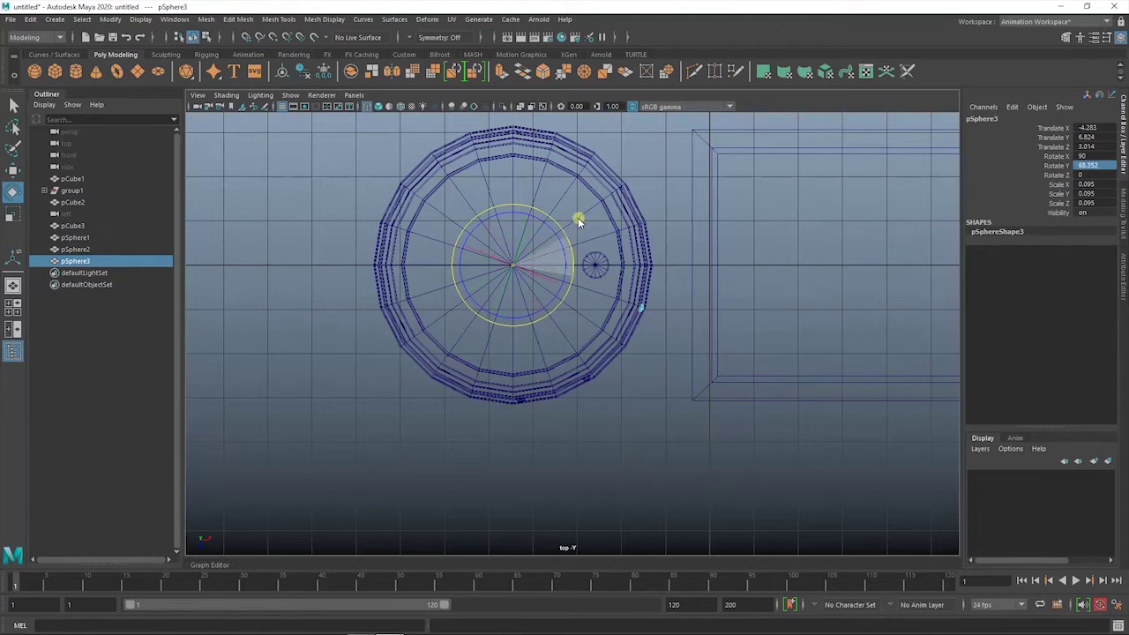
type("0")
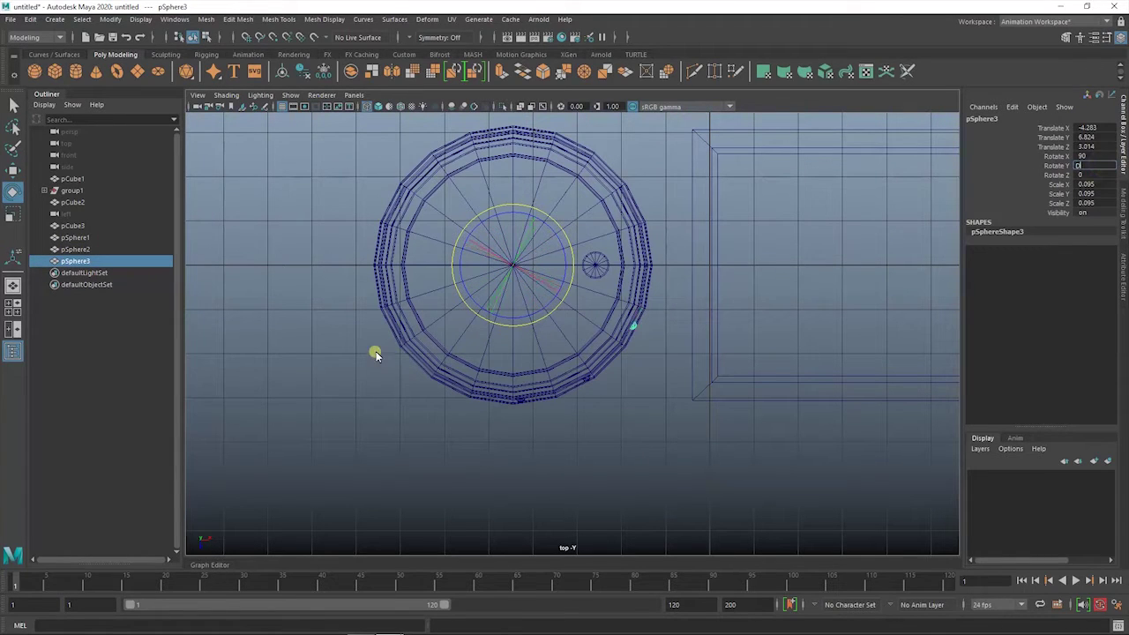
key("Return")
key("ctrl+d")
key("shift+d")
key("shift+d")
key("shift+d")
key("shift+d")
key("shift+d")
key("shift+d")
Return to shaded perspective view and orbit around the studded barrel and crate
left_click(586, 427)
left_click_drag(585, 427, 600, 383)
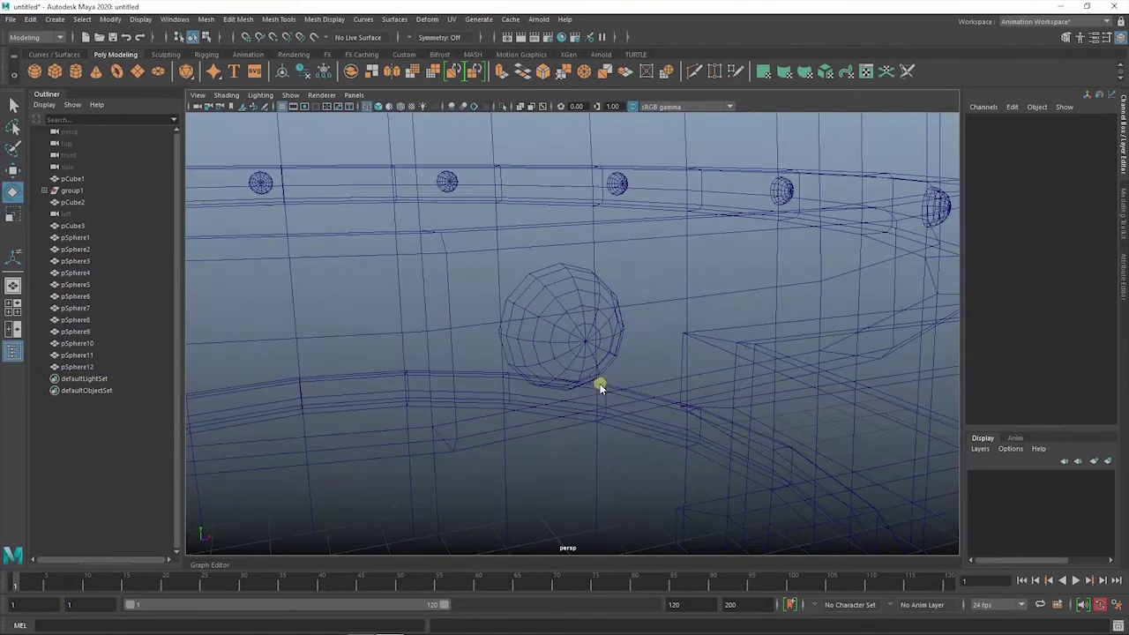
key("5")
right_click_drag(597, 383, 557, 371, "alt")
mouse_move(557, 371)
left_mouse_down("alt")
mouse_move(356, 385)
mouse_move(730, 344)
left_mouse_up("alt")
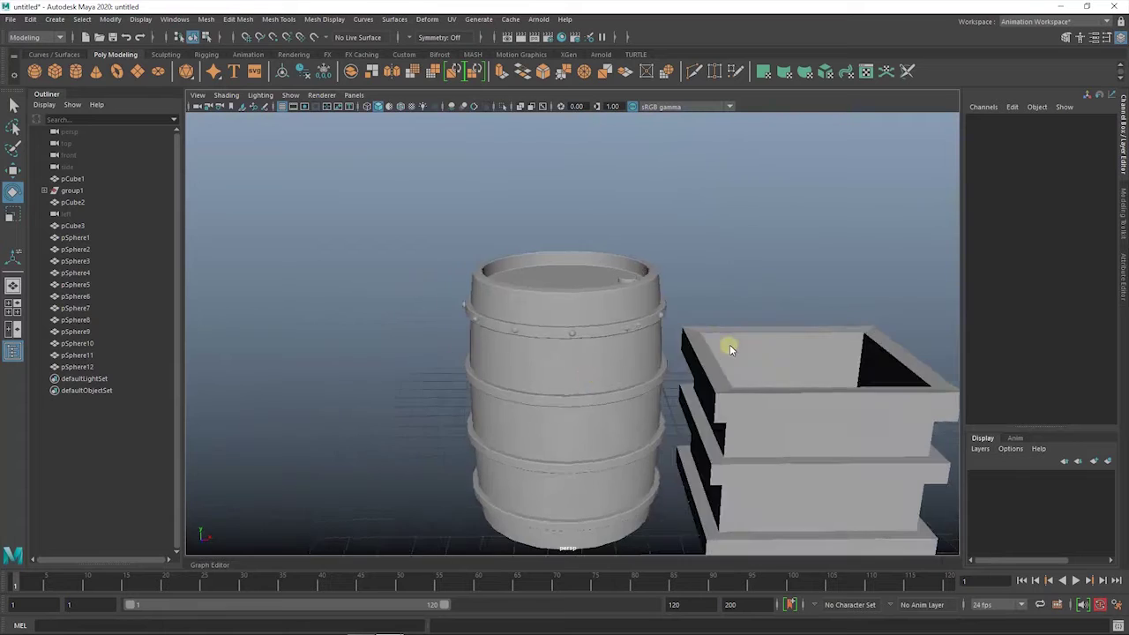
mouse_move(729, 344)
right_mouse_down("alt")
mouse_move(776, 342)
mouse_move(601, 357)
right_mouse_up("alt")
left_click_drag(276, 280, 427, 351, "alt")
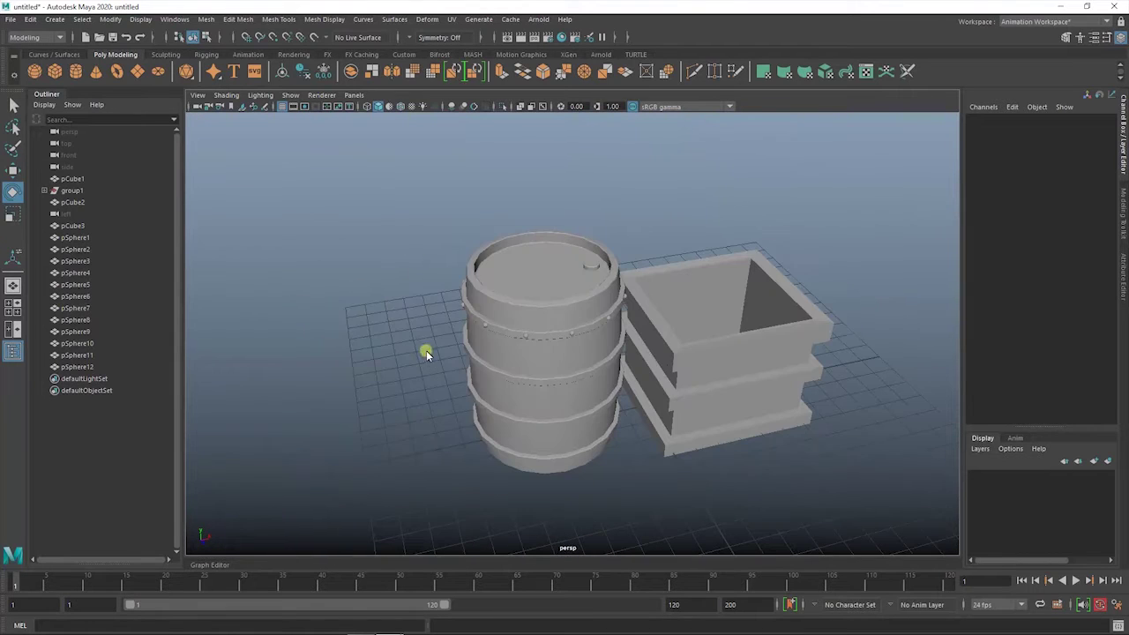
left_click(77, 238)
Group rivets pSphere1–12 and centre the group's pivot
left_click(79, 367, "shift")
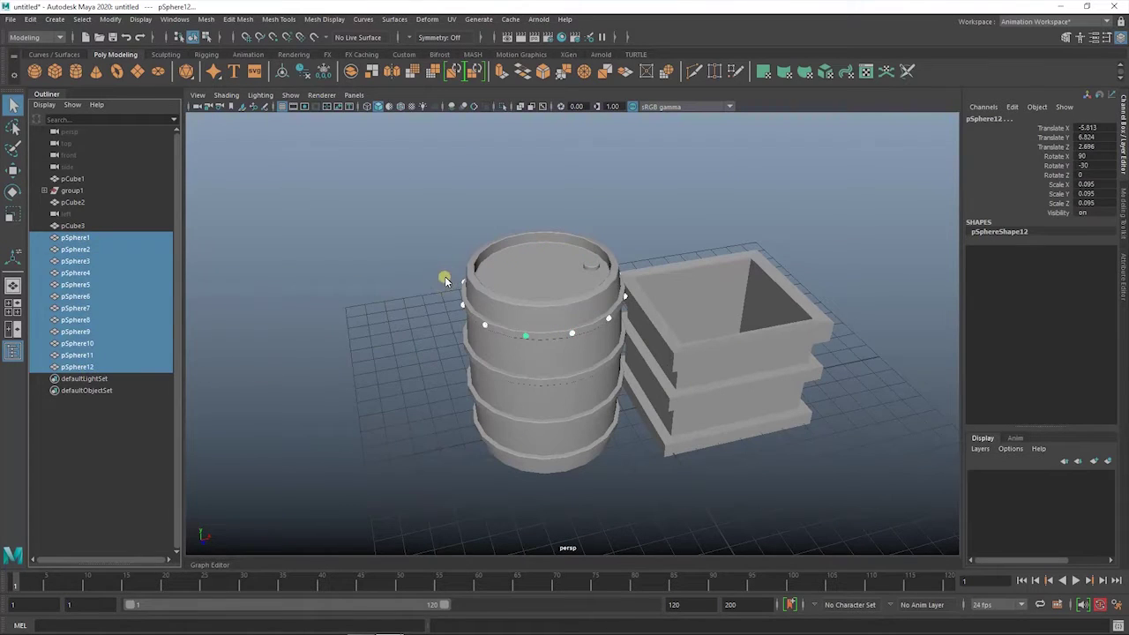
key("ctrl+g")
key("w")
mouse_move(444, 276)
left_mouse_down("alt")
mouse_move(315, 315)
mouse_move(702, 229)
left_mouse_up("alt")
key("space")
left_click(671, 207)
left_click(732, 293)
Duplicate the rivet ring group, checking it in front and perspective views
key("ctrl+g")
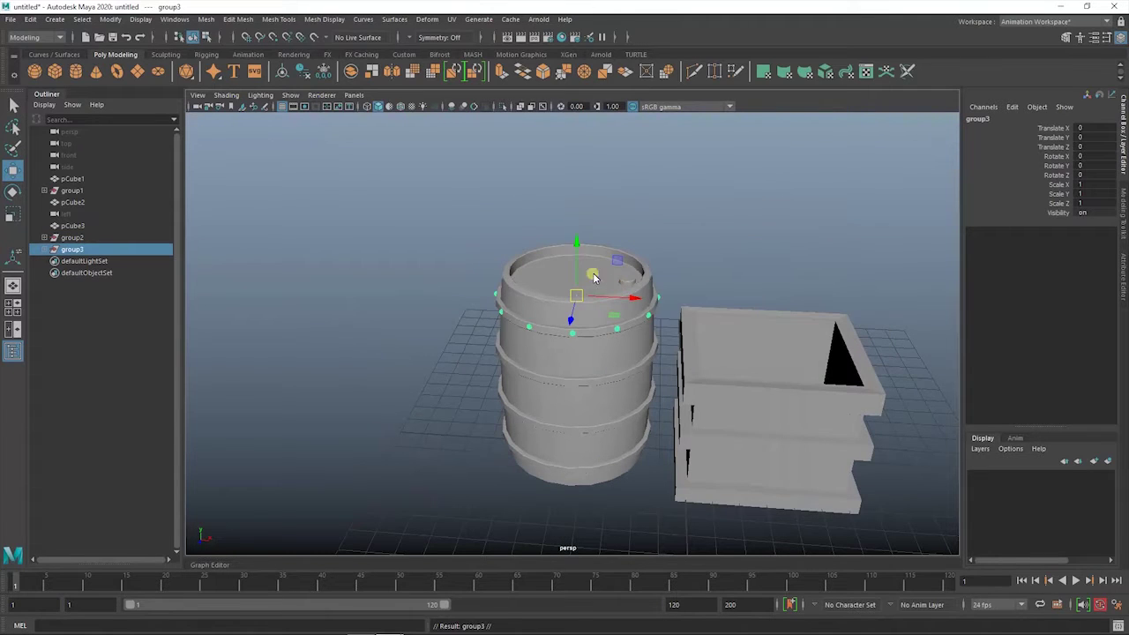
left_click(557, 293)
key("ctrl+z")
key("space")
left_click_drag(579, 290, 630, 272)
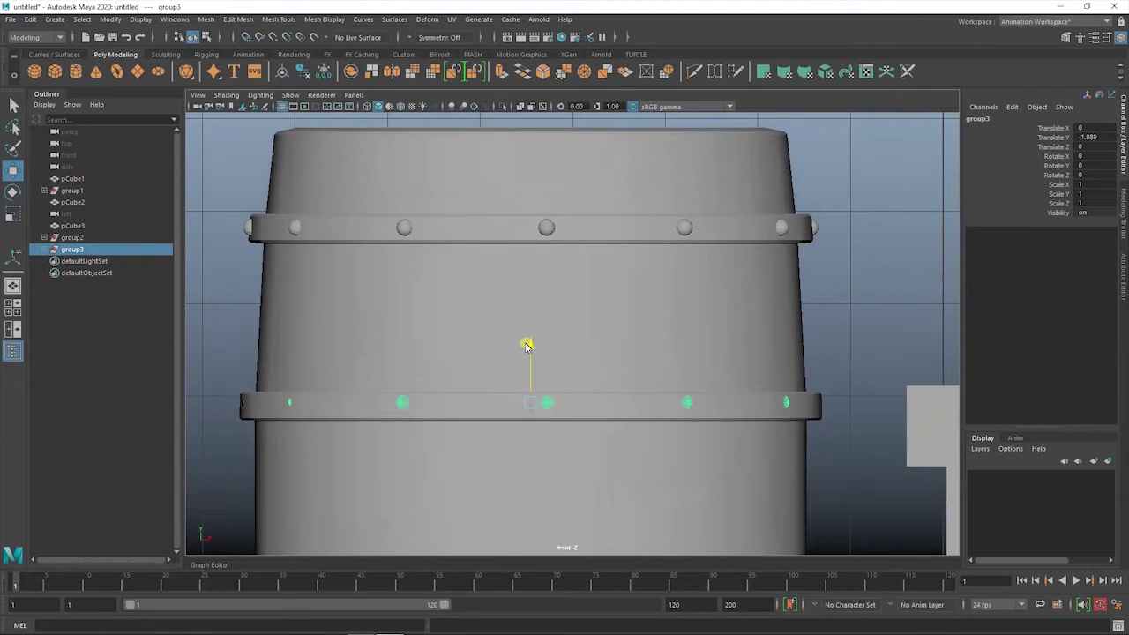
key("space")
left_click_drag(533, 360, 599, 353)
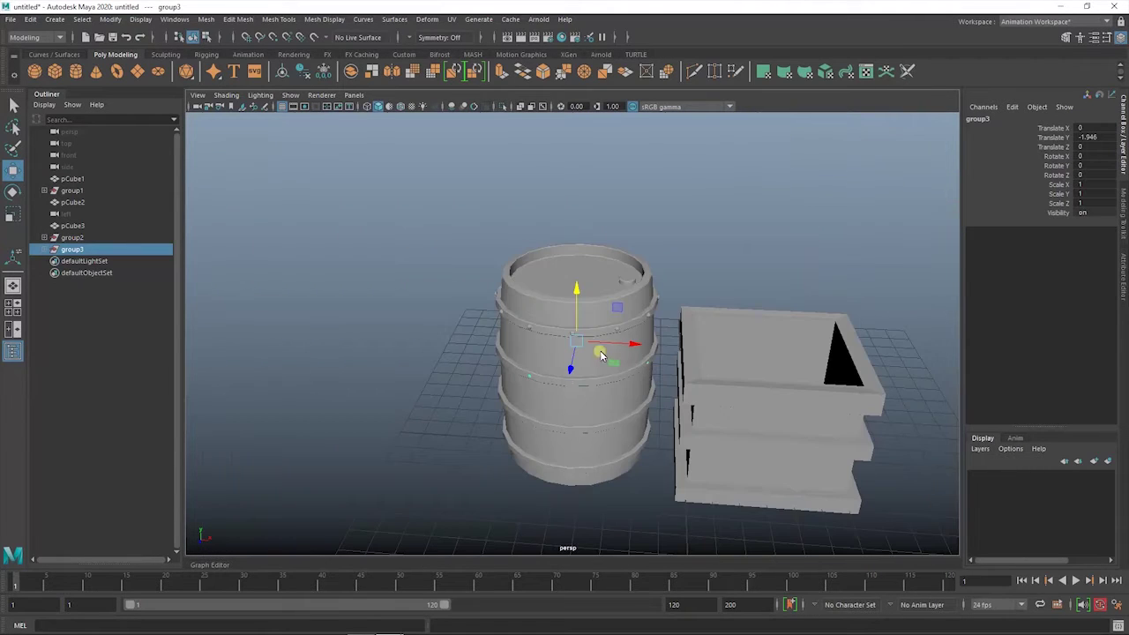
scroll(670, 370, "up", 5)
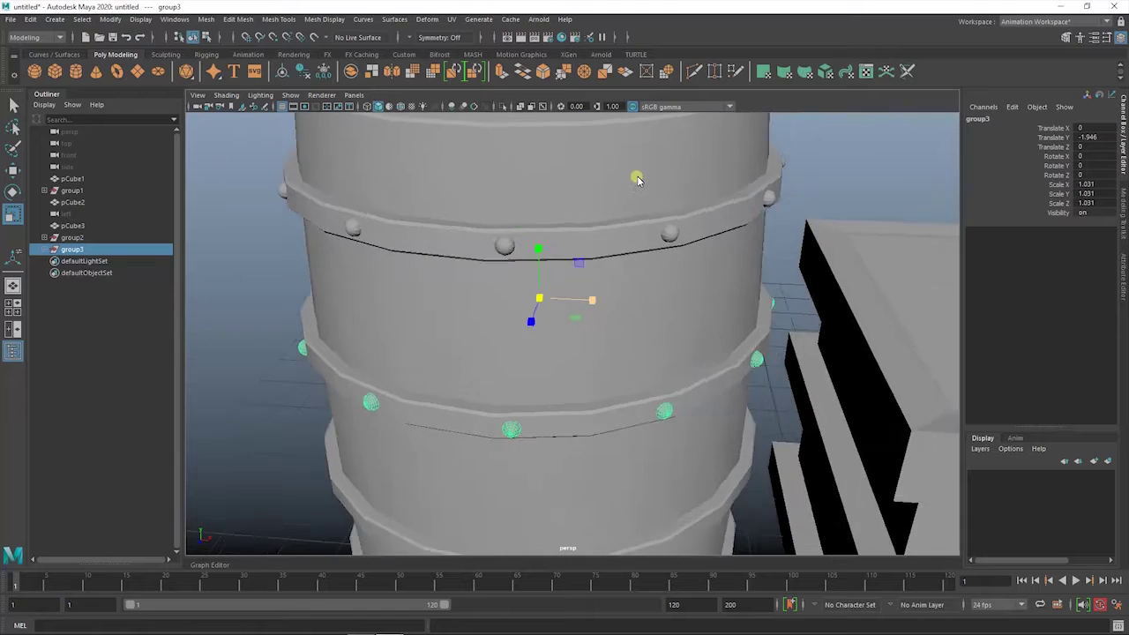
scroll(637, 176, "up", 3)
Rotate the copied rivet ring to fit the barrel's hoop
left_click(809, 279)
mouse_move(467, 303)
left_mouse_down("alt")
mouse_move(794, 282)
mouse_move(302, 248)
left_mouse_up("alt")
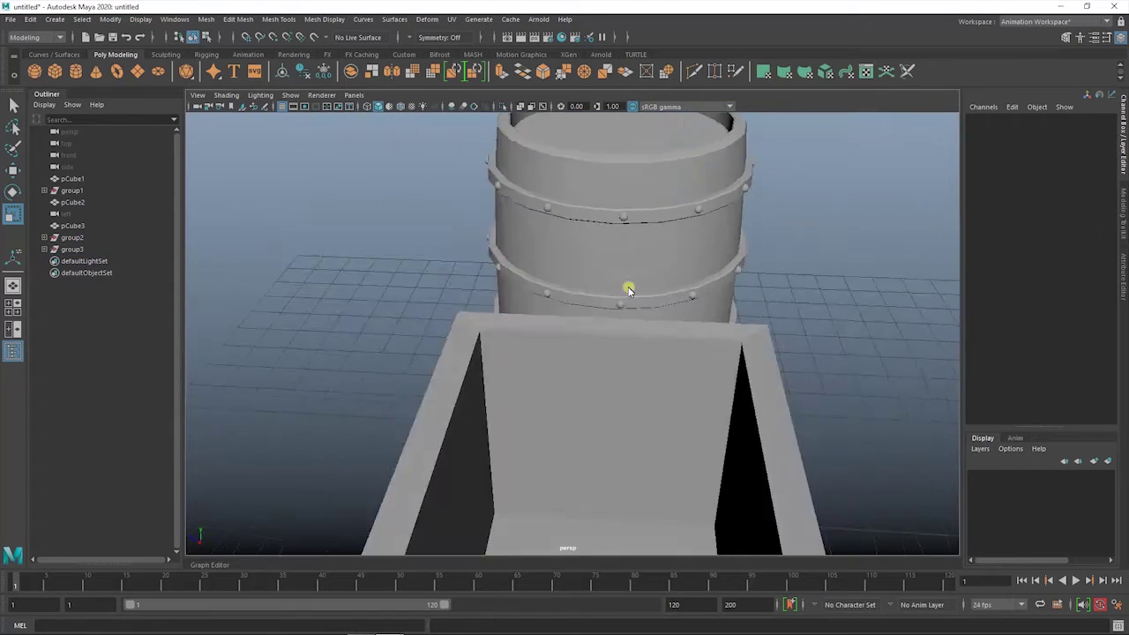
left_click(480, 316)
key("e")
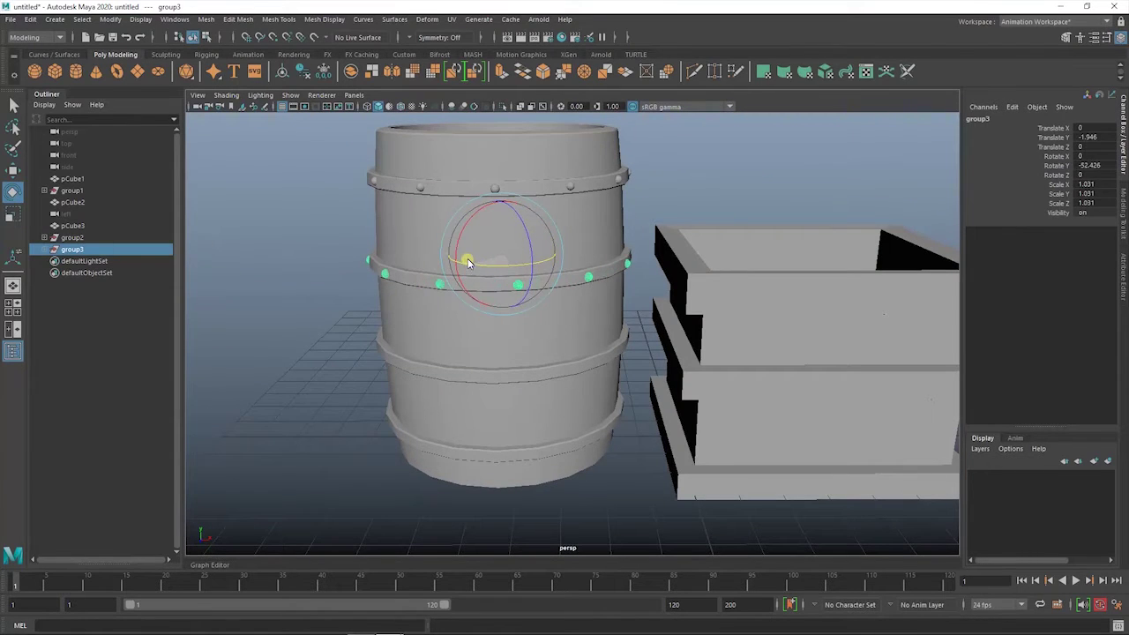
left_click(727, 174)
scroll(680, 211, "down", 4)
left_click_drag(679, 212, 701, 204, "alt")
scroll(702, 205, "up", 3)
left_click(400, 105)
left_click(400, 106)
left_click_drag(334, 253, 291, 253, "alt")
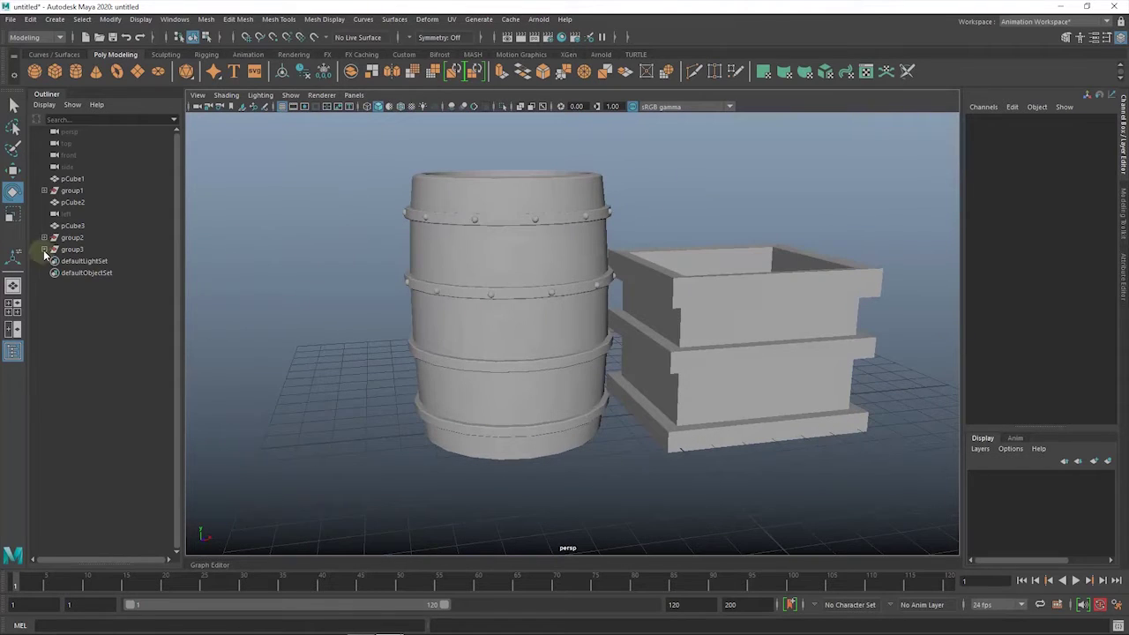
Duplicate the rivet ring again and view the barrel from below to place it
left_click(43, 249)
key("ctrl+d")
key("w")
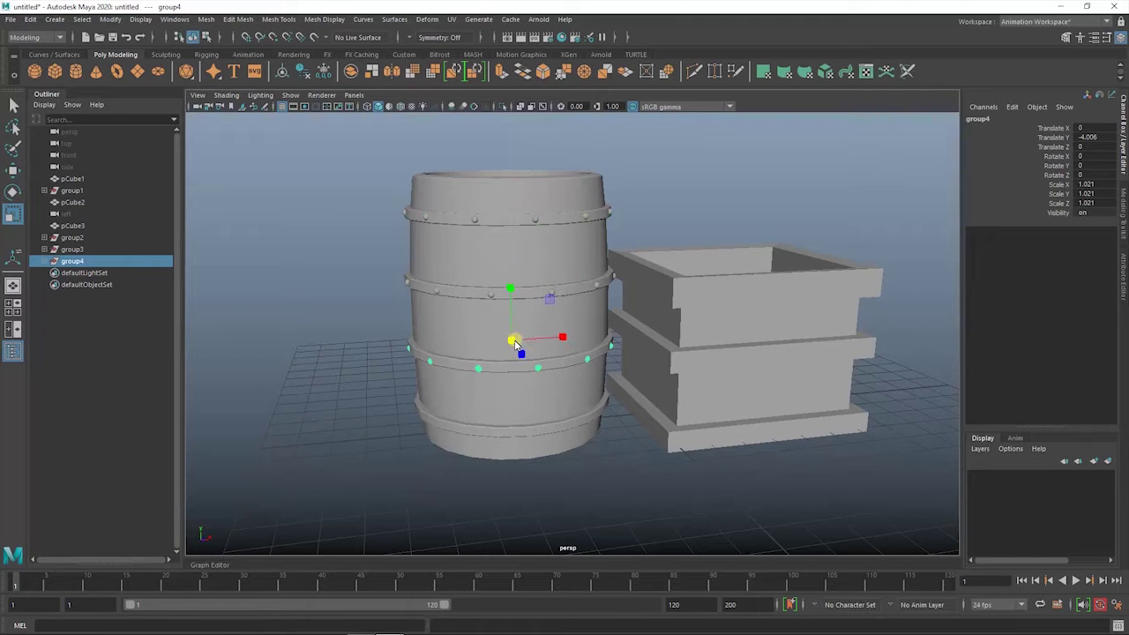
scroll(514, 344, "up", 5)
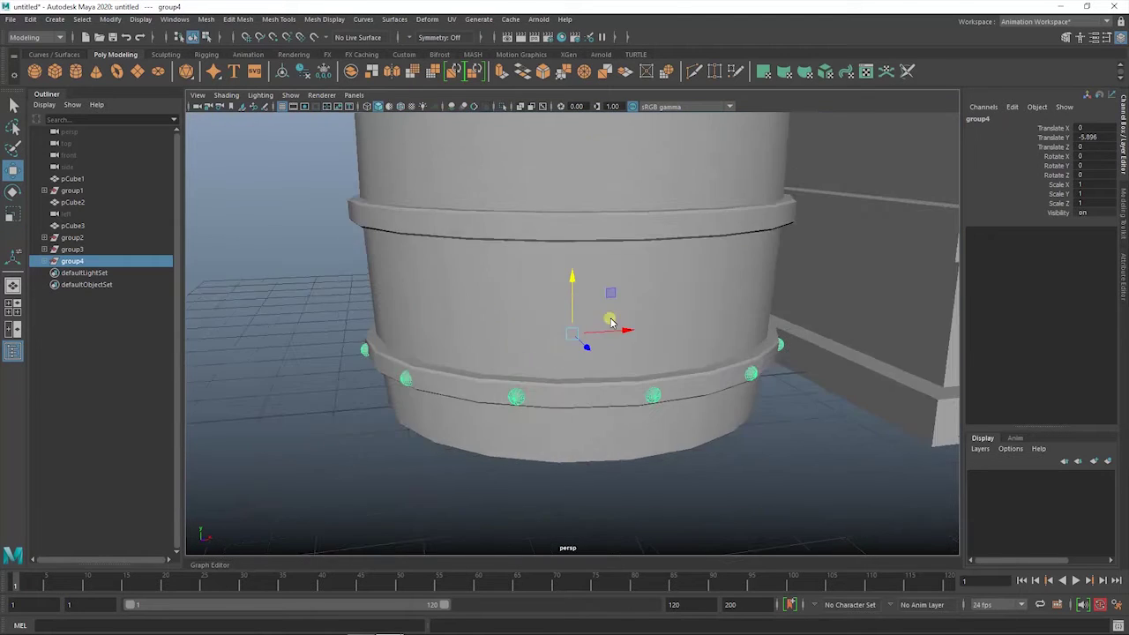
scroll(514, 344, "up", 2)
mouse_move(514, 344)
left_mouse_down("alt")
mouse_move(419, 329)
mouse_move(230, 258)
left_mouse_up("alt")
scroll(419, 329, "down", 4)
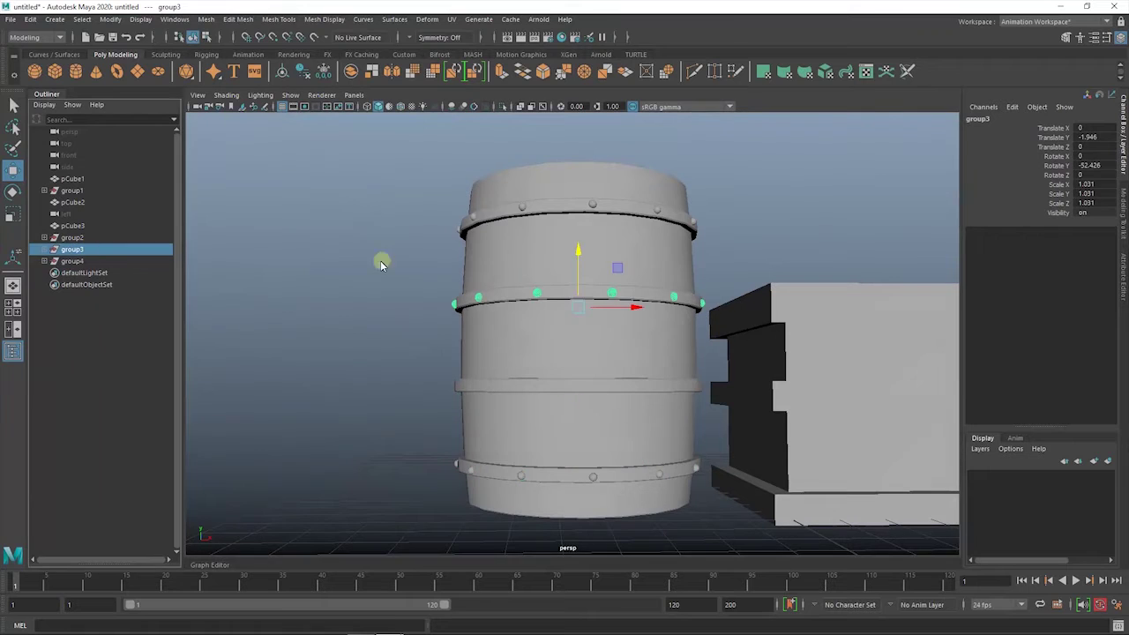
Make another ring copy and lower it onto the remaining hoop
key("shift+d")
left_click_drag(588, 340, 585, 320)
scroll(584, 320, "up", 3)
scroll(612, 370, "up", 2)
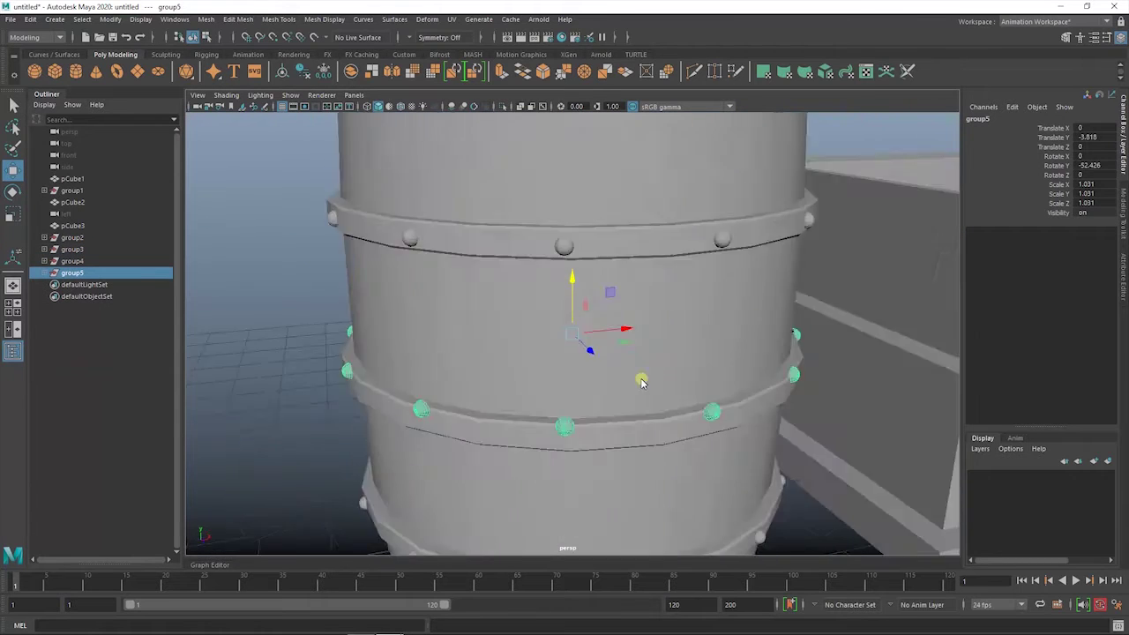
left_click_drag(612, 371, 596, 293, "alt")
left_click_drag(521, 193, 522, 205)
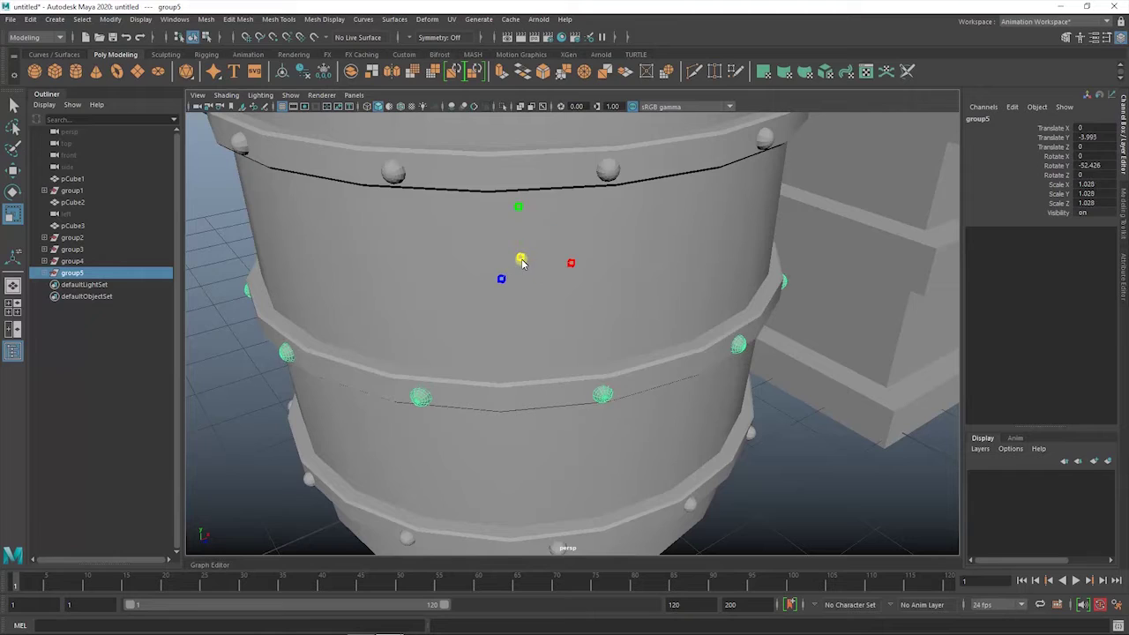
left_click(223, 238)
scroll(671, 253, "down", 5)
mouse_move(671, 253)
left_mouse_down("alt")
mouse_move(747, 245)
mouse_move(656, 161)
mouse_move(397, 221)
mouse_move(534, 253)
mouse_move(718, 252)
mouse_move(697, 279)
mouse_move(632, 285)
mouse_move(587, 255)
left_mouse_up("alt")
left_click(587, 255)
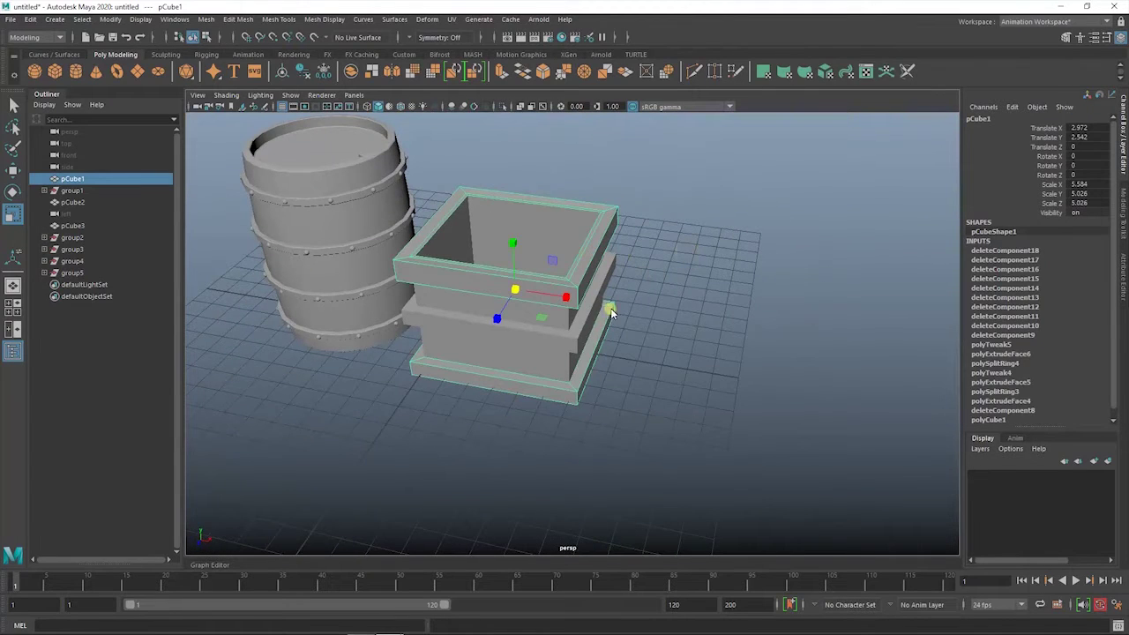
In the top wireframe view, select the crate's right-side vertices, then return to shaded perspective
right_click(702, 257)
key("space")
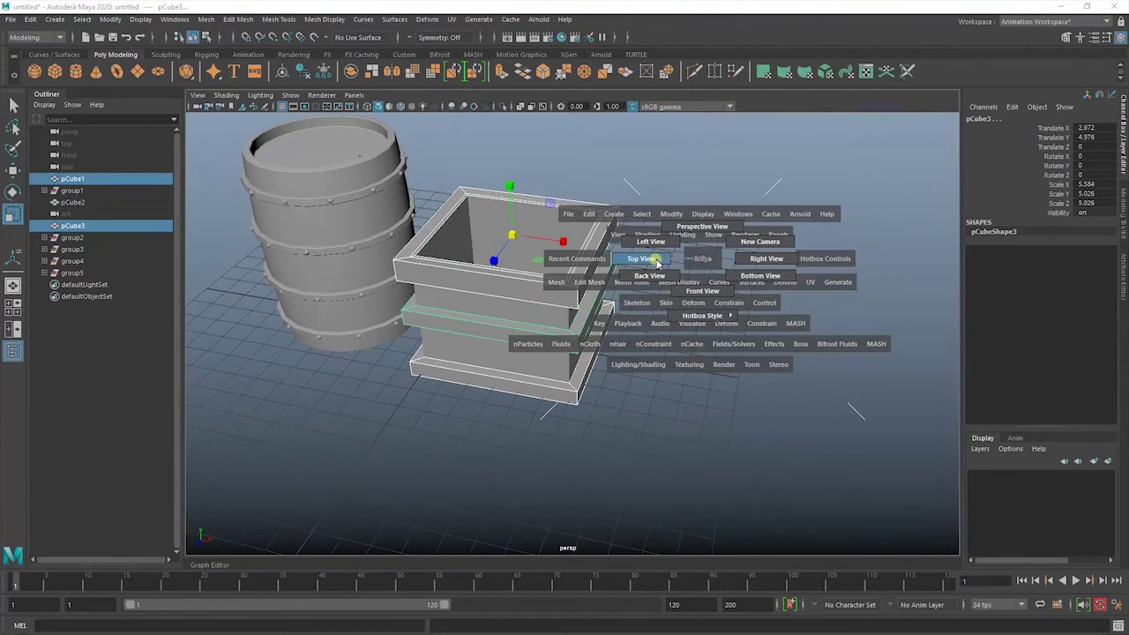
left_click_drag(630, 252, 384, 294)
key("4")
right_click_drag(494, 296, 441, 308)
left_click_drag(675, 167, 747, 498)
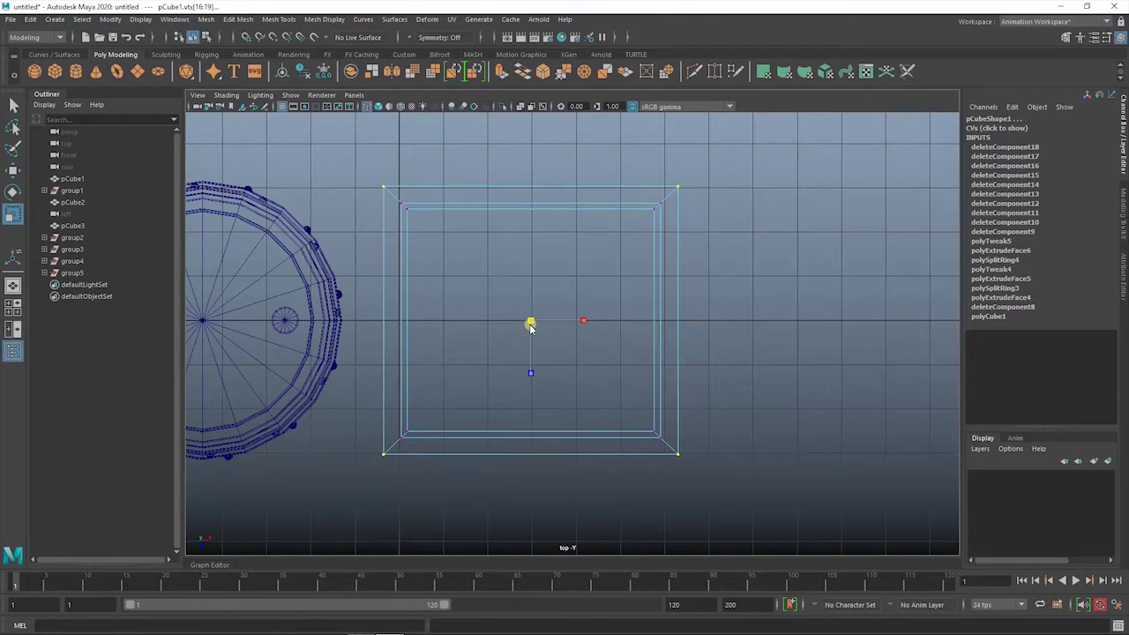
key("space")
mouse_move(532, 320)
left_mouse_down()
mouse_move(585, 296)
mouse_move(587, 260)
mouse_move(555, 270)
mouse_move(550, 307)
left_mouse_up()
key("5")
In the front wireframe view, raise the bottom board edge onto the board's upper line
key("space")
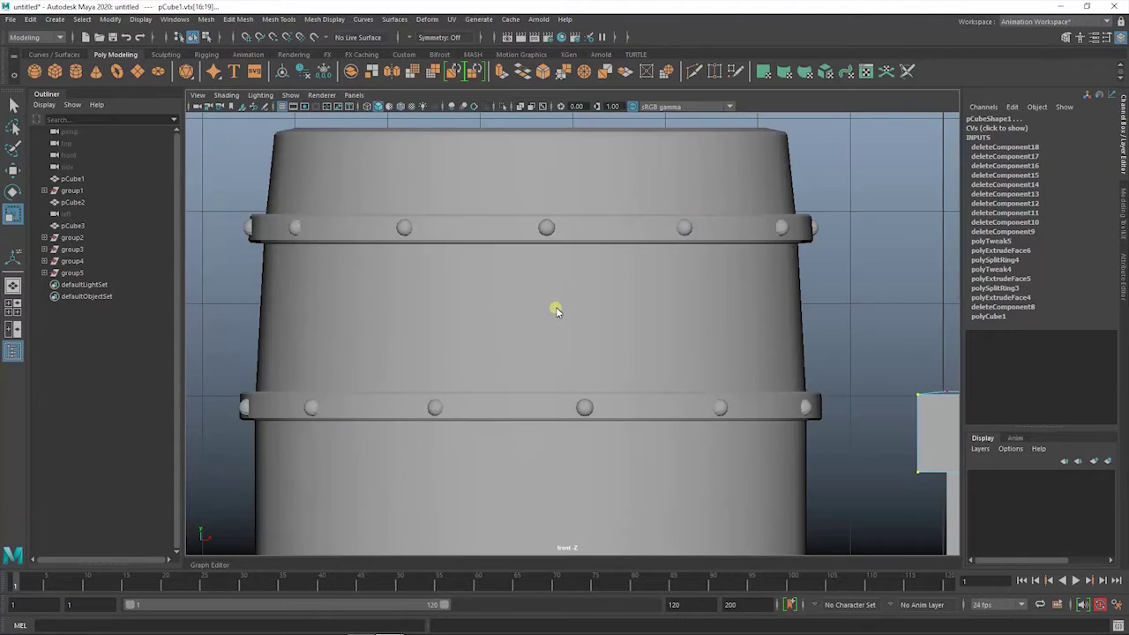
middle_click_drag(549, 308, 524, 279, "alt")
key("4")
mouse_move(692, 286)
middle_mouse_down("alt")
mouse_move(519, 313)
mouse_move(620, 294)
middle_mouse_up("alt")
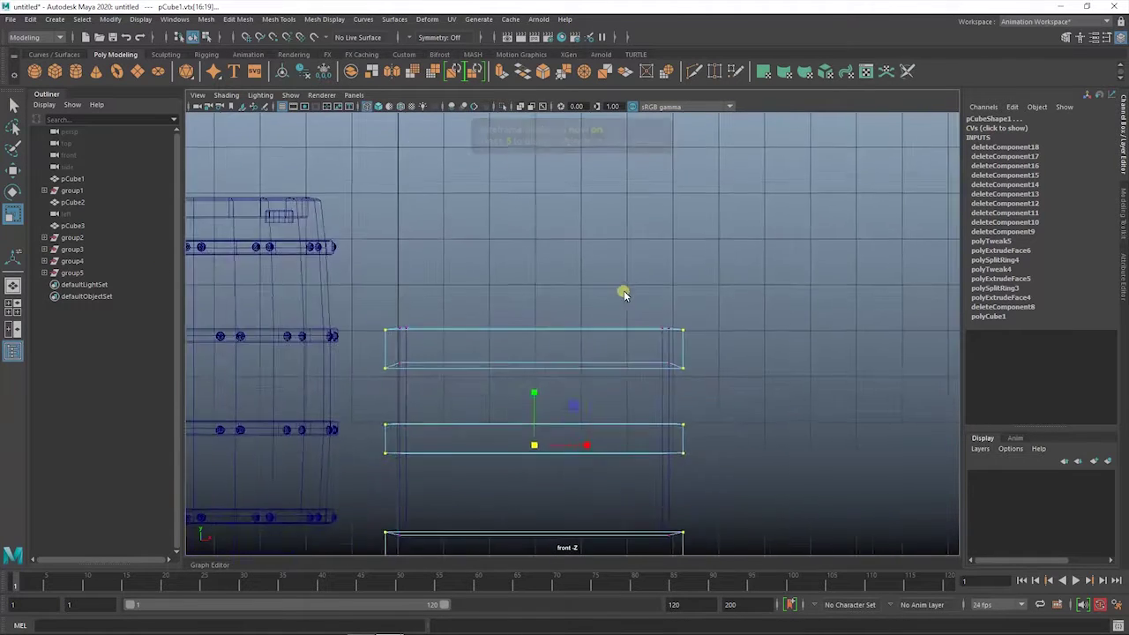
scroll(556, 385, "up", 2)
key("w")
middle_click_drag(452, 527, 490, 332, "alt")
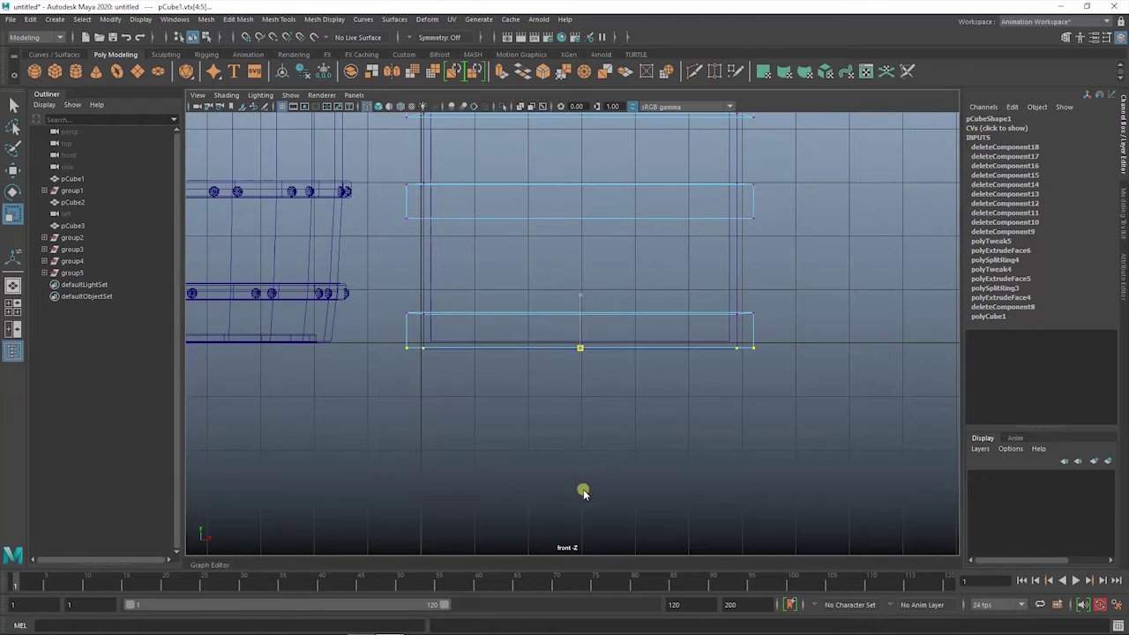
middle_click_drag(385, 293, 799, 324)
Select the middle and top boards' bottom edges, then view the shaded scene from a low side angle
middle_click_drag(581, 341, 567, 443, "alt")
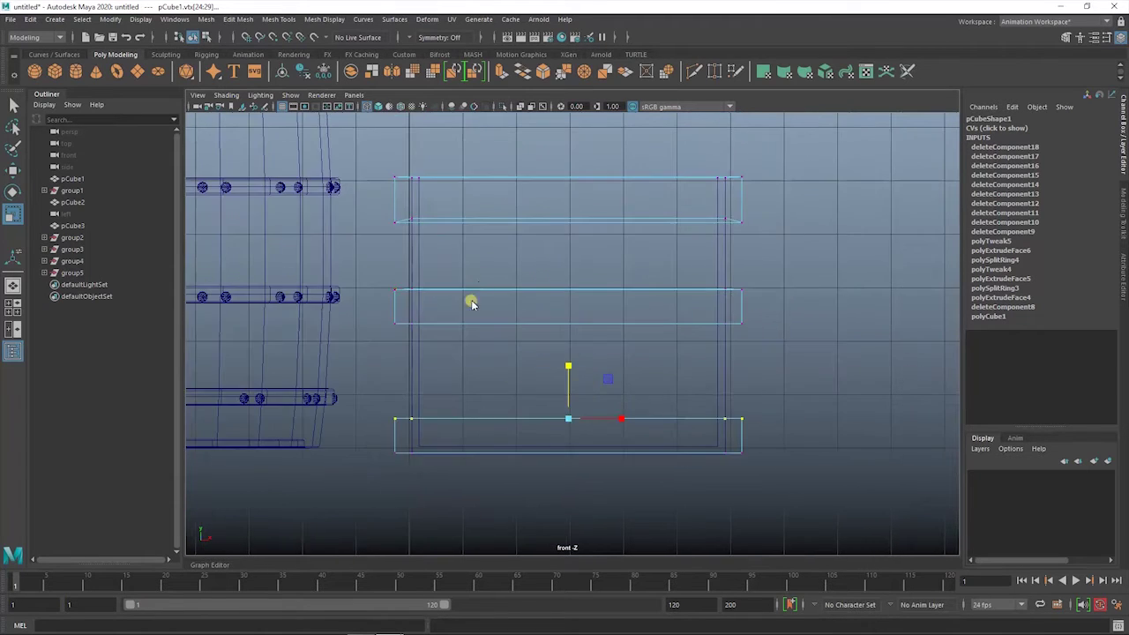
middle_click_drag(468, 302, 458, 336, "alt")
left_click(741, 346, "shift")
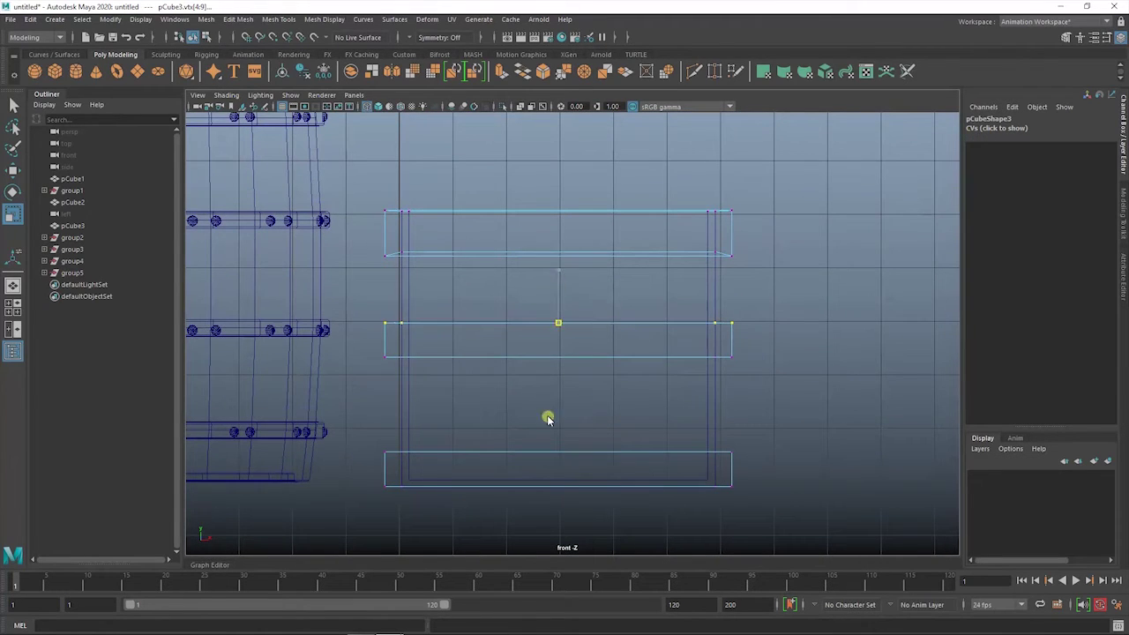
left_click(381, 351)
left_click(715, 256)
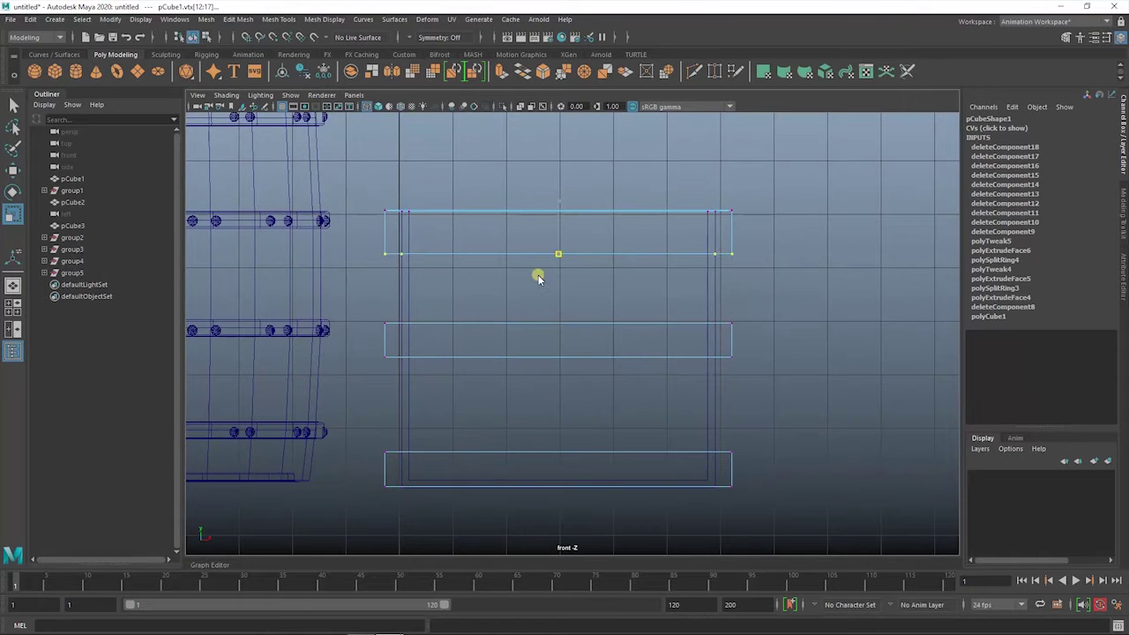
left_click_drag(384, 200, 860, 238)
key("space")
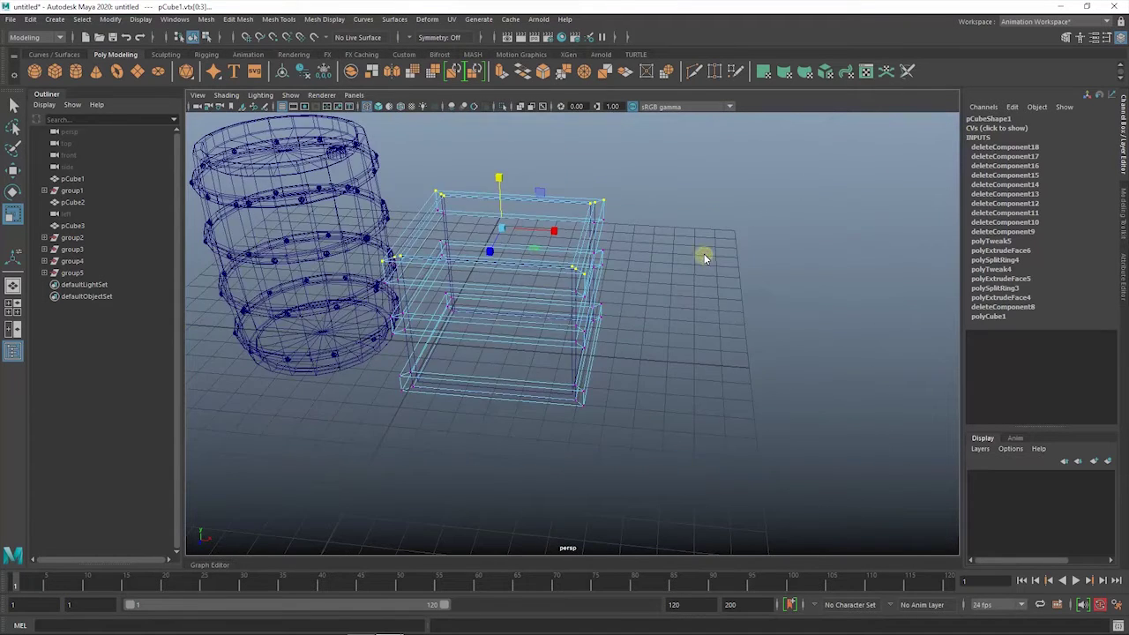
key("5")
mouse_move(723, 316)
left_mouse_down("alt")
mouse_move(773, 265)
mouse_move(517, 222)
mouse_move(652, 290)
mouse_move(688, 223)
mouse_move(680, 206)
mouse_move(741, 249)
mouse_move(772, 195)
mouse_move(806, 214)
left_mouse_up("alt")
Add a new cube, pCube4, beside the crate and select it
right_click_drag(801, 238, 804, 220, "shift")
left_click_drag(804, 221, 600, 374, "alt")
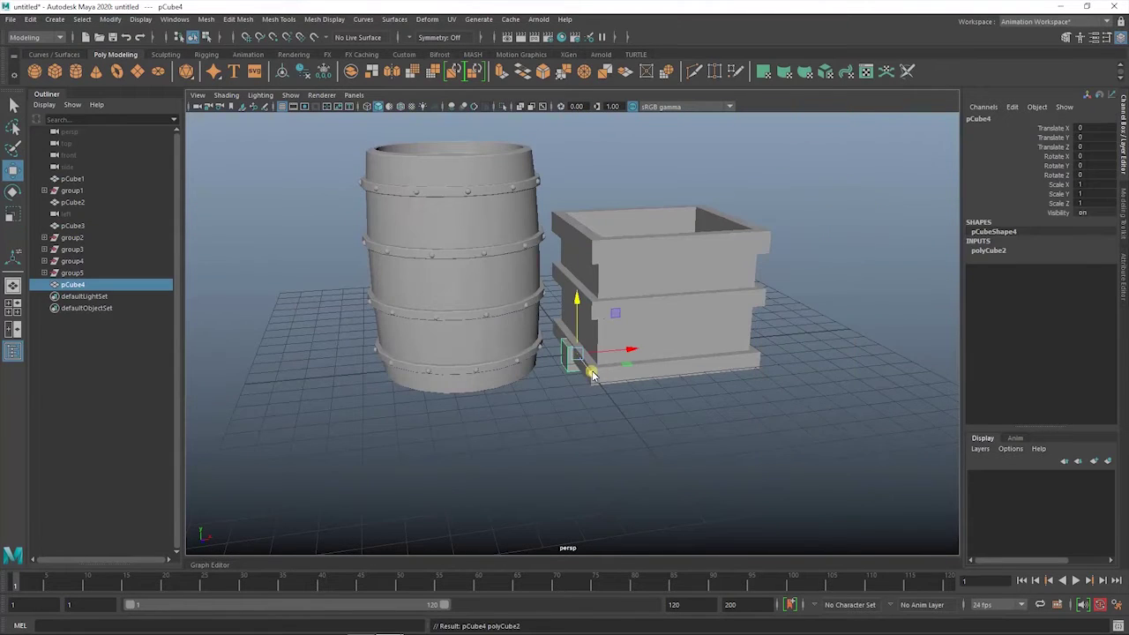
left_click(605, 202)
mouse_move(605, 201)
left_mouse_down("alt")
mouse_move(805, 262)
mouse_move(715, 262)
mouse_move(695, 292)
mouse_move(883, 243)
mouse_move(486, 244)
left_mouse_up("alt")
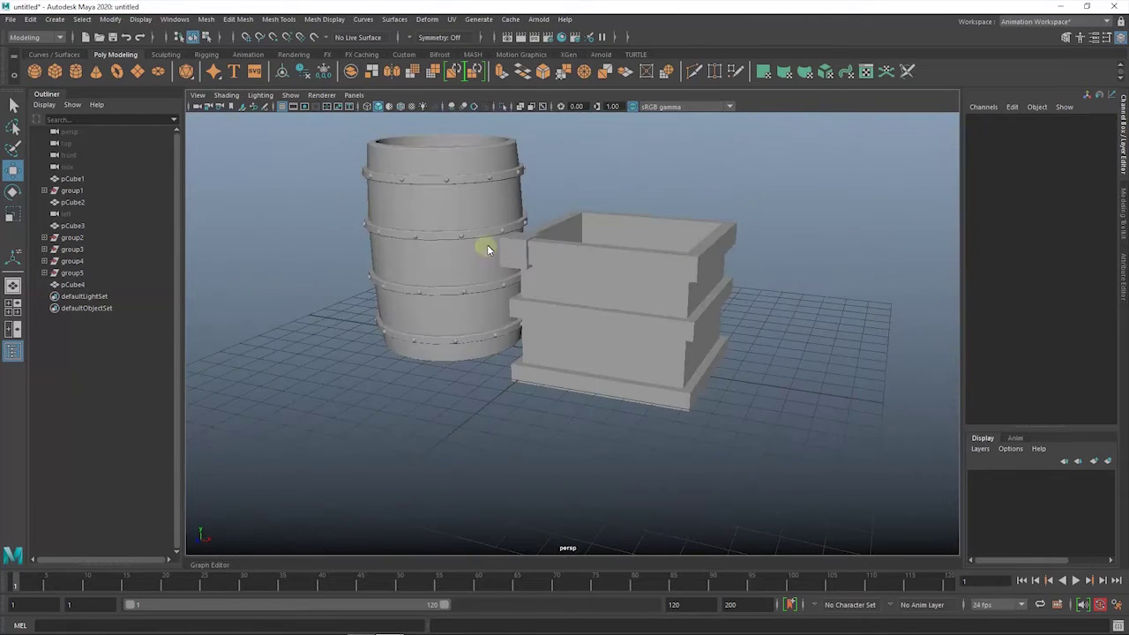
left_click(519, 261)
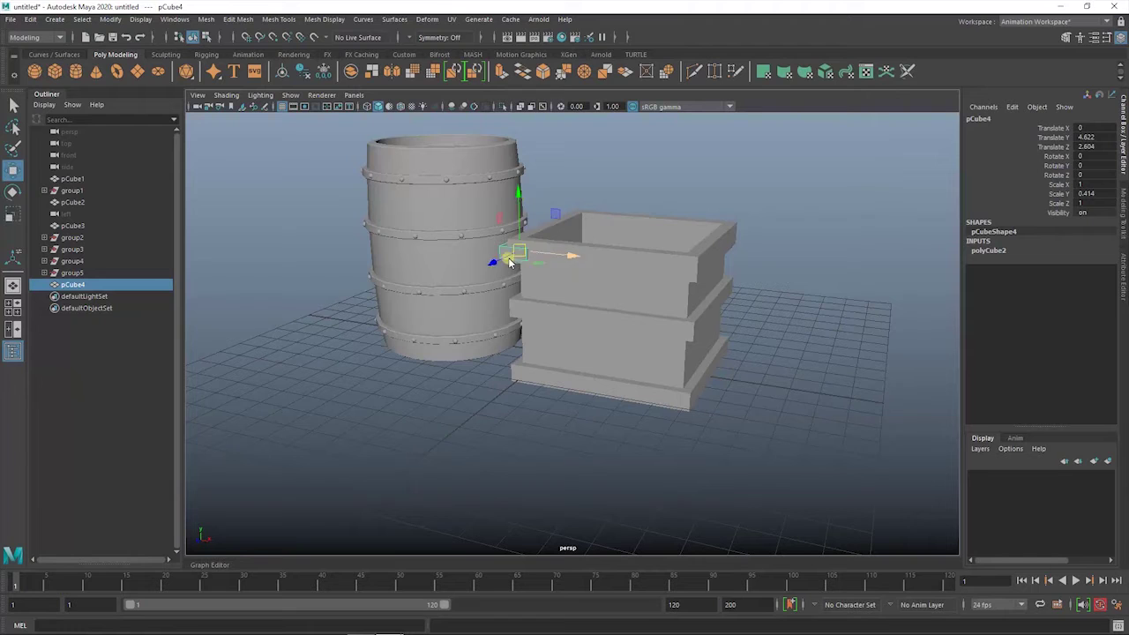
Rotate the plank to about -40° diagonally and slide it across the crate front
key("e")
left_click_drag(500, 262, 529, 247)
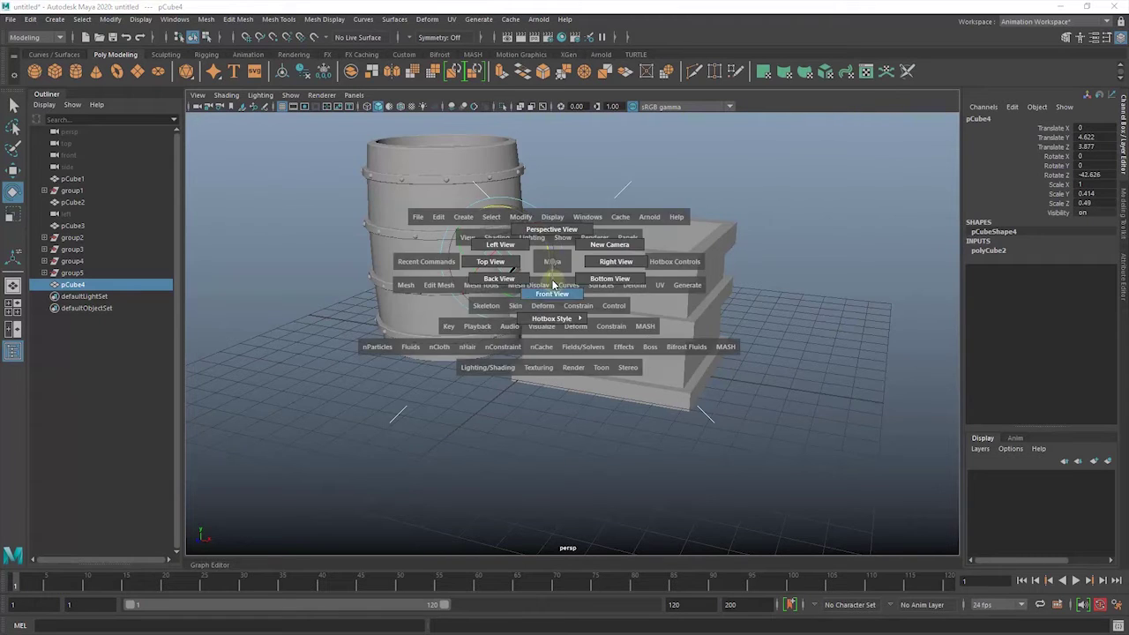
key("space")
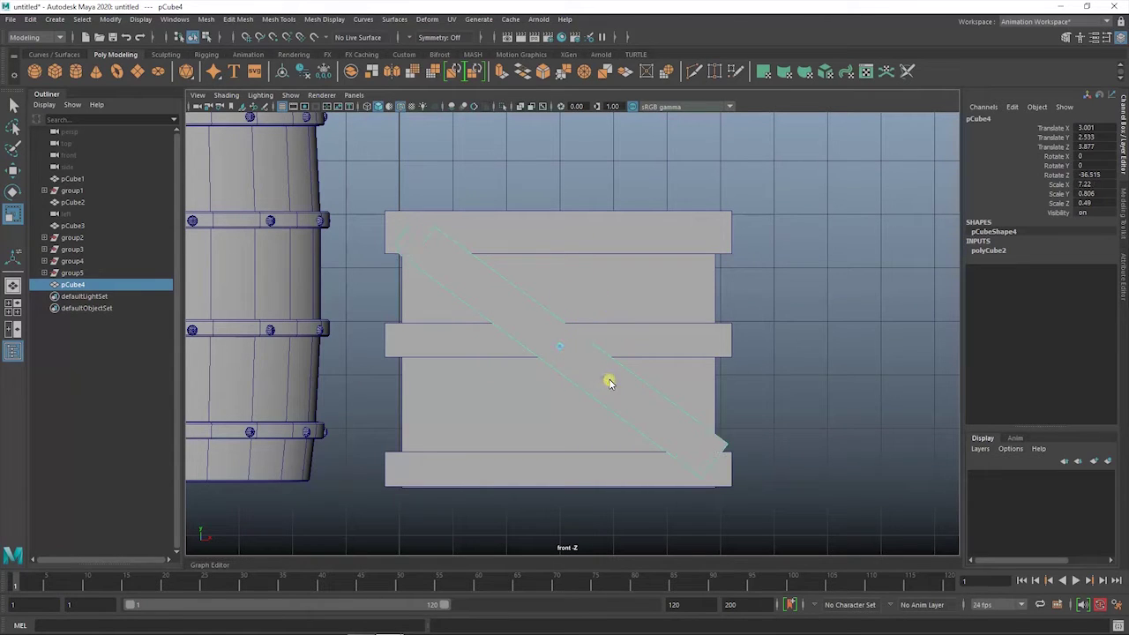
key("w")
left_click_drag(610, 342, 622, 348)
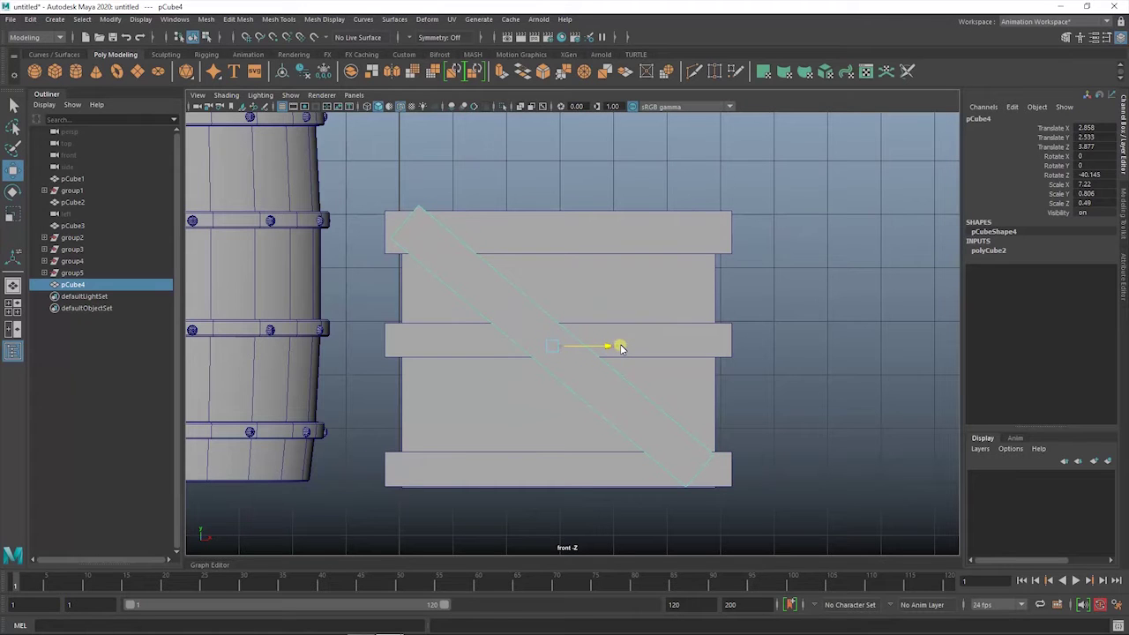
Reselect the diagonal plank from a near-front angle and show it in the wireframe front view
key("space")
key("space")
left_click_drag(776, 291, 501, 381, "alt")
left_click(511, 378)
key("w")
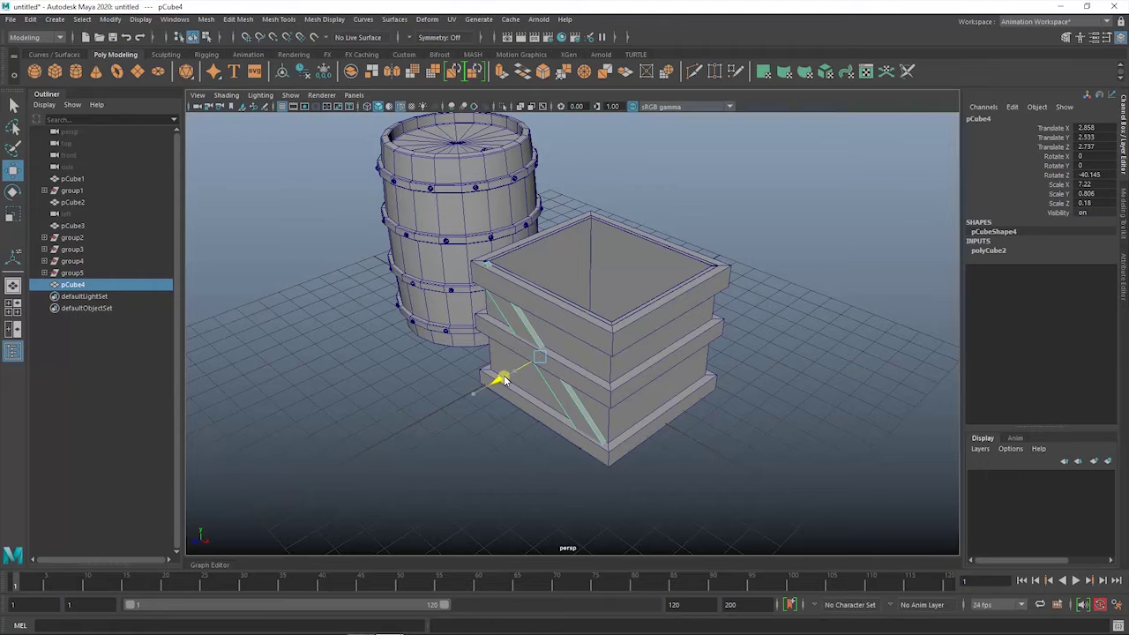
left_click(763, 371)
mouse_move(763, 371)
left_mouse_down("alt")
mouse_move(691, 333)
mouse_move(696, 348)
left_mouse_up("alt")
left_click(690, 334)
key("space")
key("4")
Pull the plank's lower right corner vertex inside the crate frame, then return to perspective
right_click(715, 260)
left_click(713, 351)
left_click(675, 387)
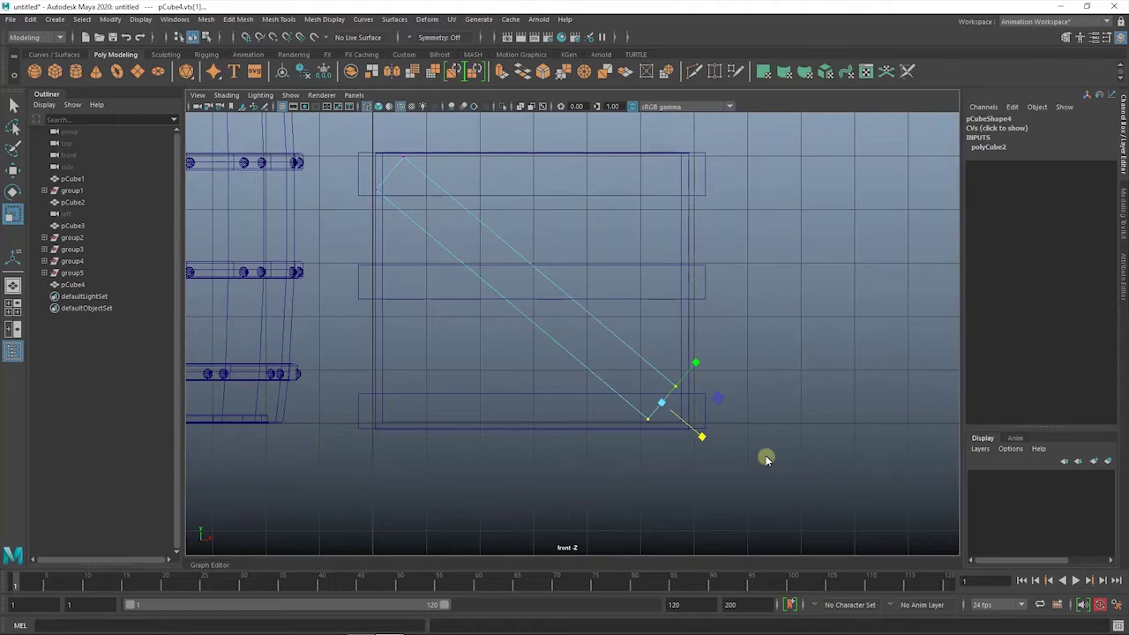
left_click(662, 378)
left_click_drag(675, 392, 694, 399)
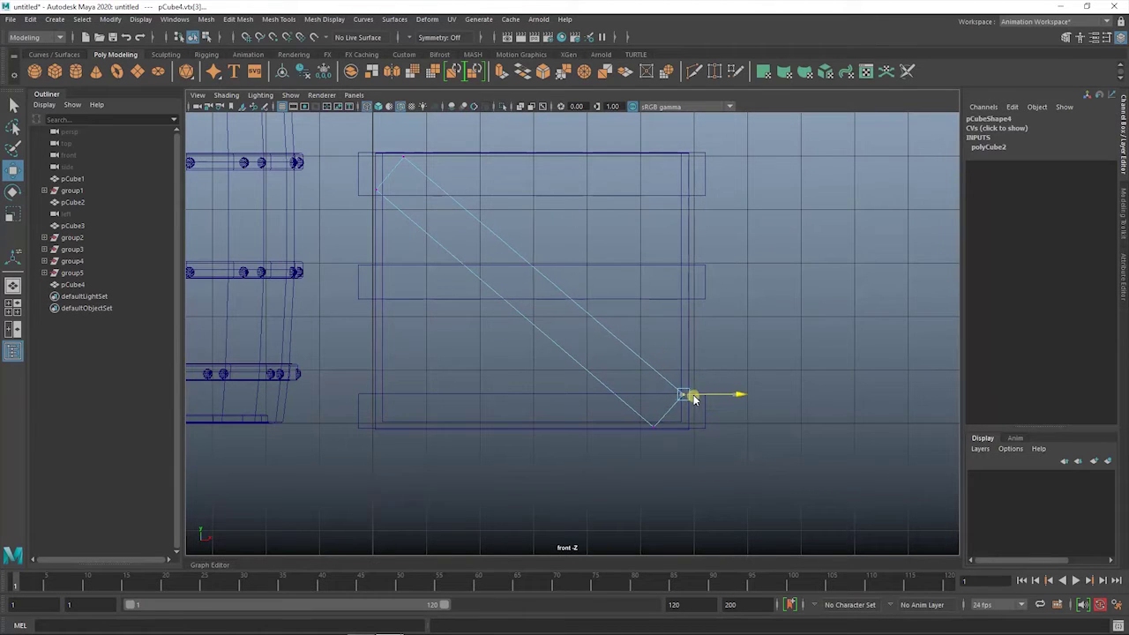
left_click(740, 385)
right_click_drag(748, 339, 784, 277)
key("space")
left_click_drag(784, 277, 793, 247)
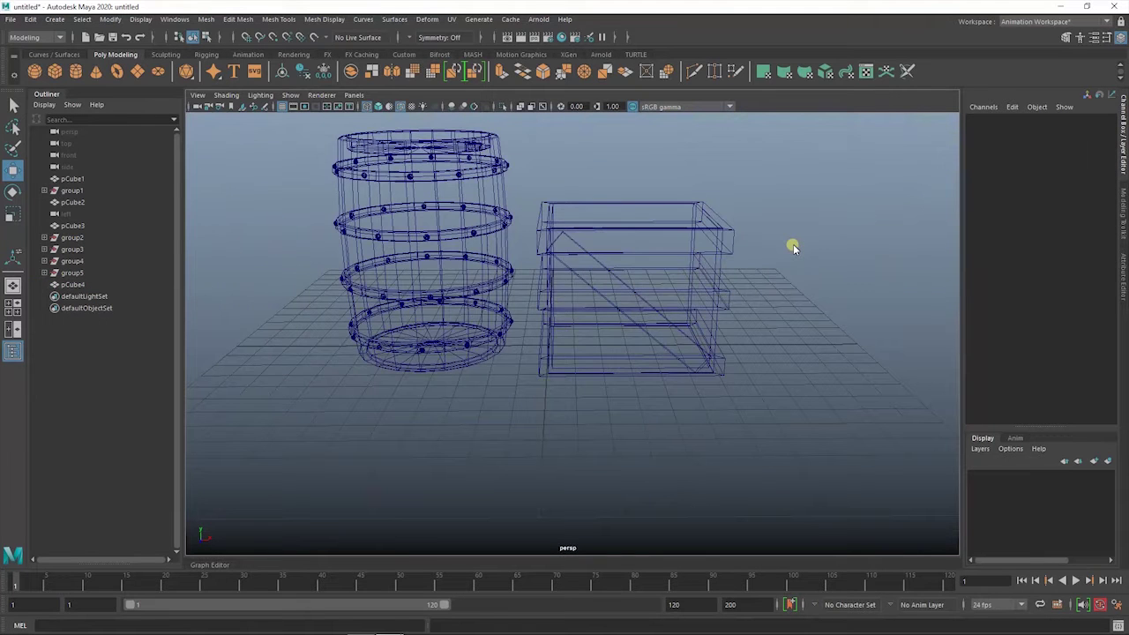
Duplicate the diagonal plank and tilt the copy to -150 degrees to cross the first
key("5")
left_click(667, 344)
key("e")
left_click_drag(678, 282, 655, 356)
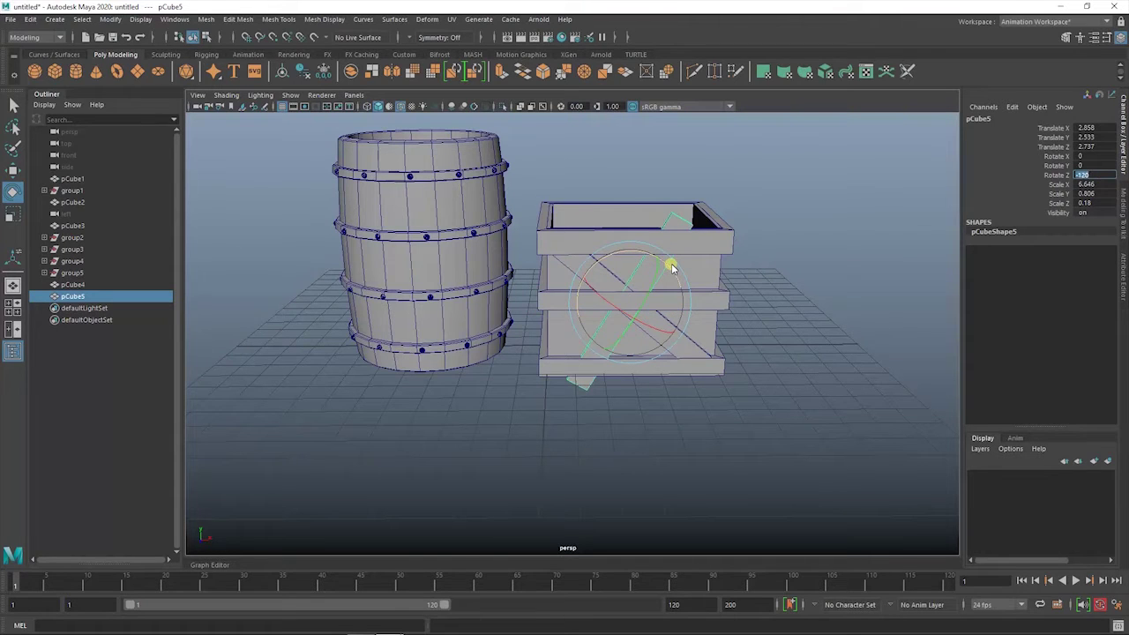
key("Return")
Correct the crossing plank's tilt to -145 degrees in the front view
left_click_drag(822, 336, 672, 304)
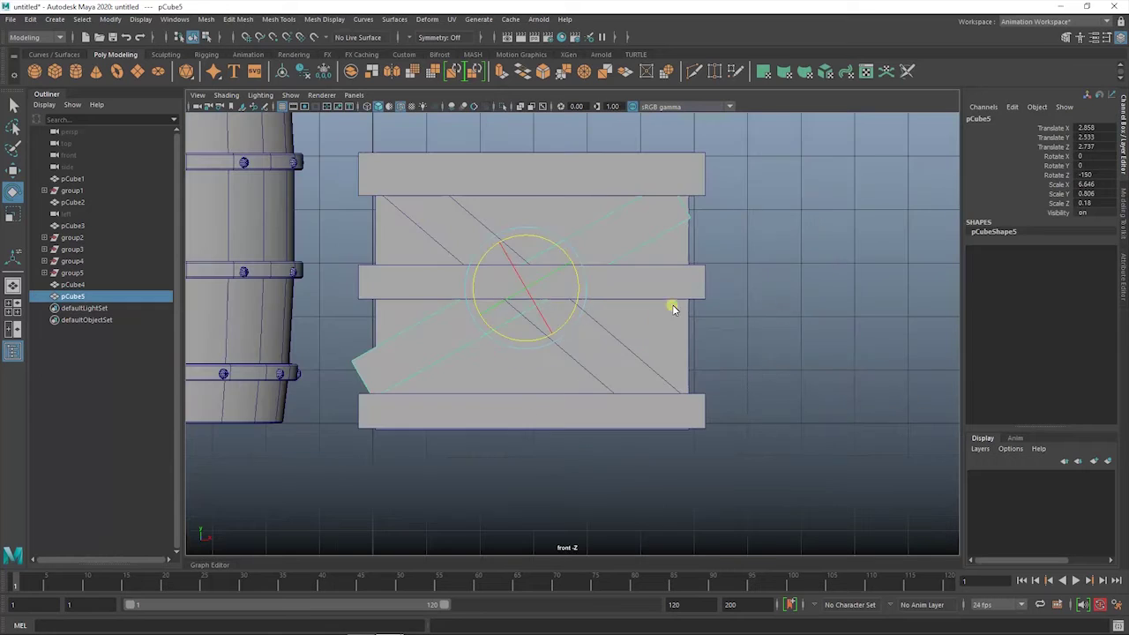
left_click(607, 350)
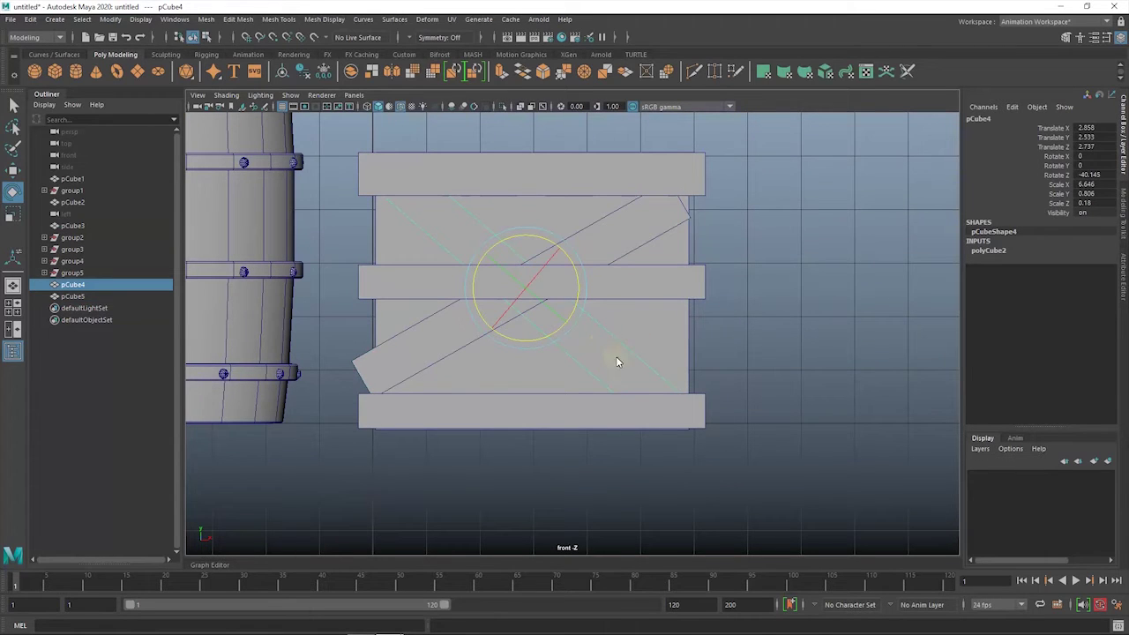
left_click(946, 242)
left_click(647, 231)
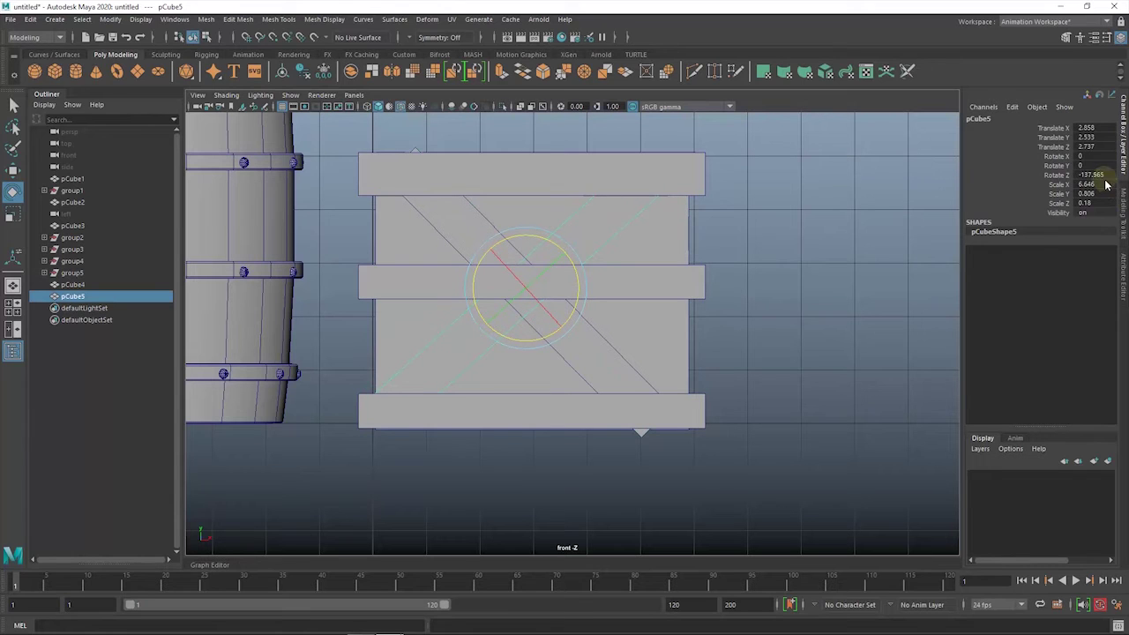
key("Return")
left_click(795, 216)
left_click(668, 214)
left_click(515, 291)
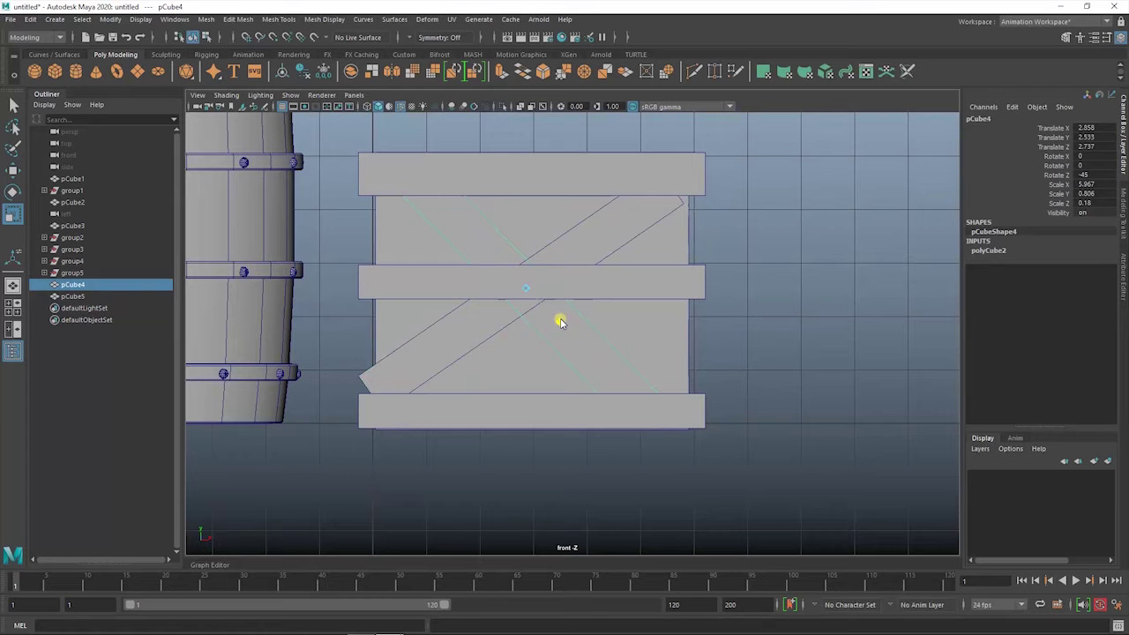
left_click(626, 228)
left_click(743, 239)
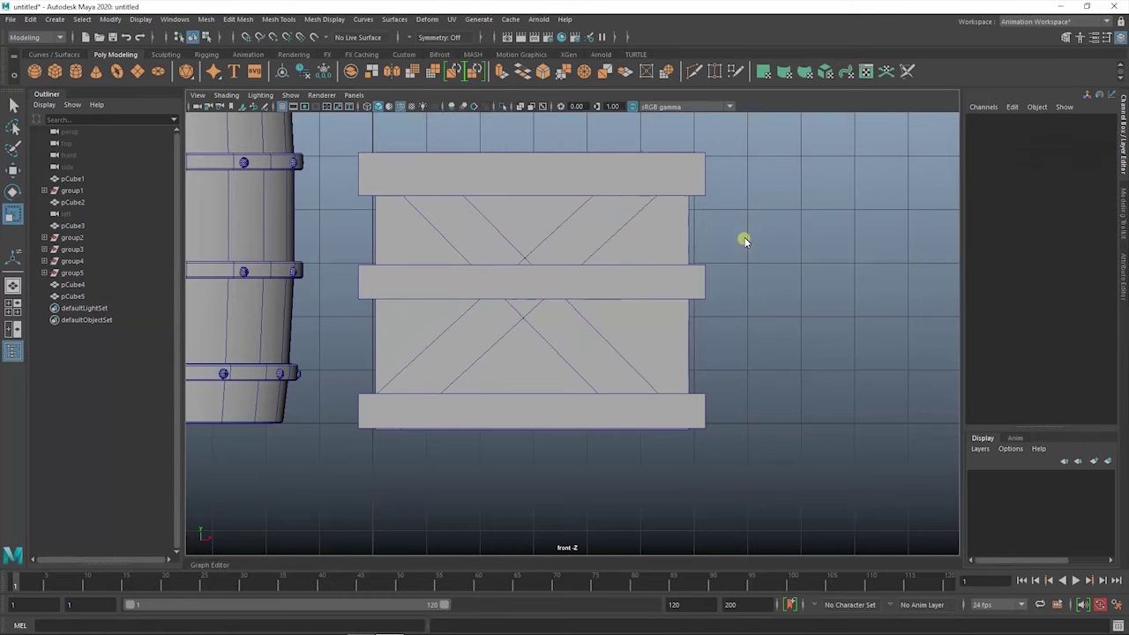
Reselect the crossing plank from a near-front angle and show it in the wireframe front view
left_click_drag(788, 245, 458, 322, "alt")
scroll(502, 286, "up", 3)
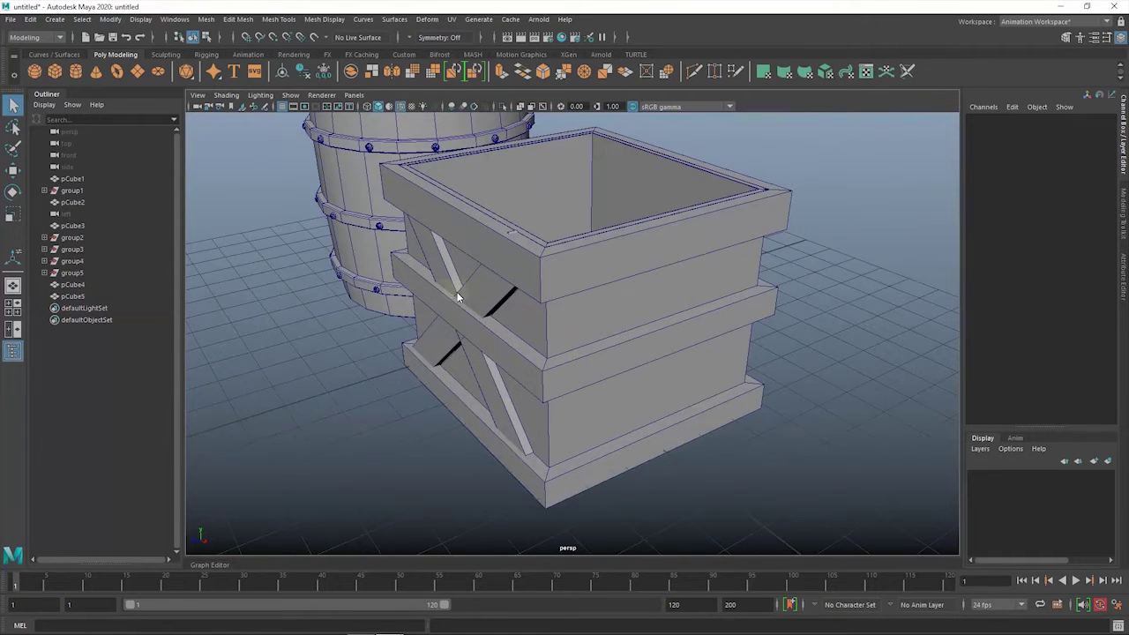
left_click(454, 344)
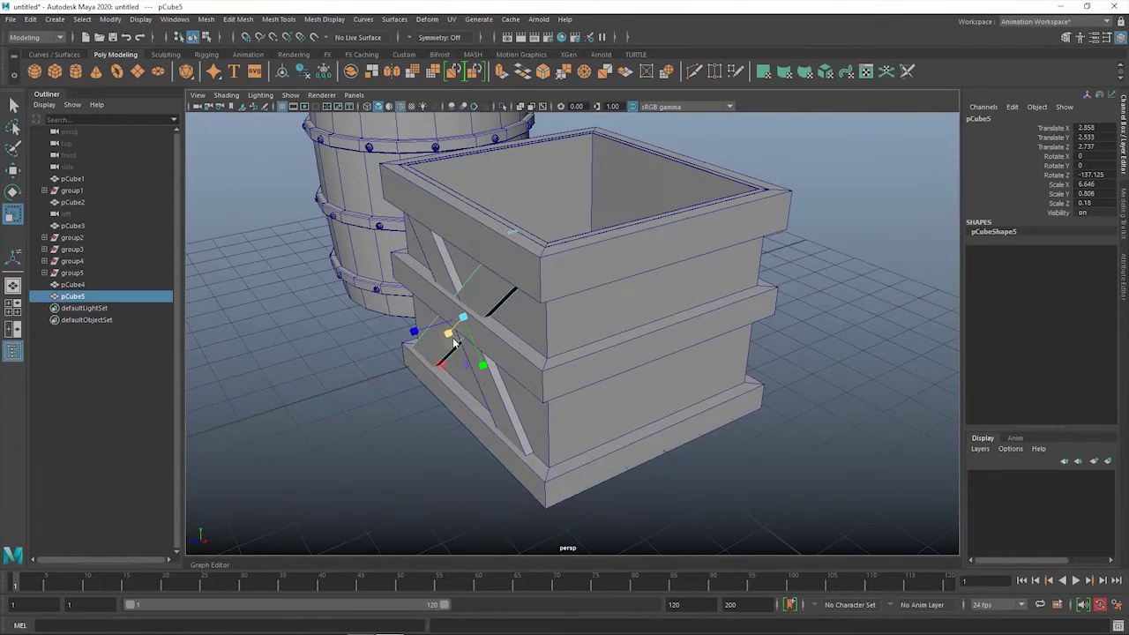
left_click(375, 402)
left_click_drag(361, 411, 587, 355, "alt")
left_click(593, 351)
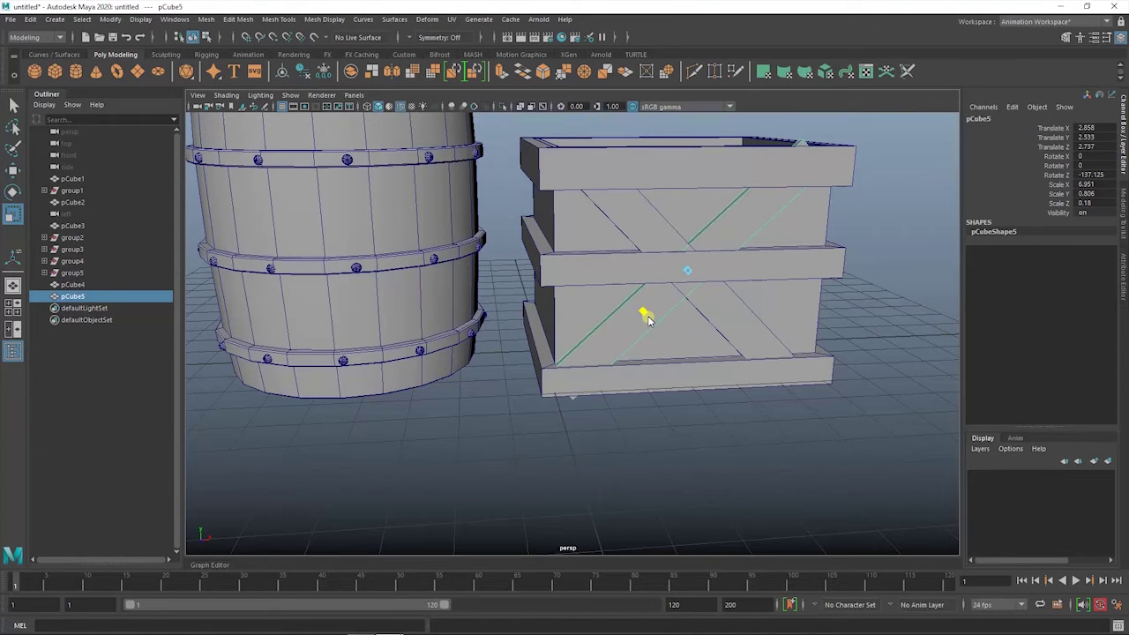
key("w")
left_click_drag(648, 316, 715, 295)
key("4")
left_click(710, 287)
Adjust the crossing plank's top right corner vertex, then return to shaded perspective
right_click_drag(648, 234, 648, 189)
left_click(666, 221)
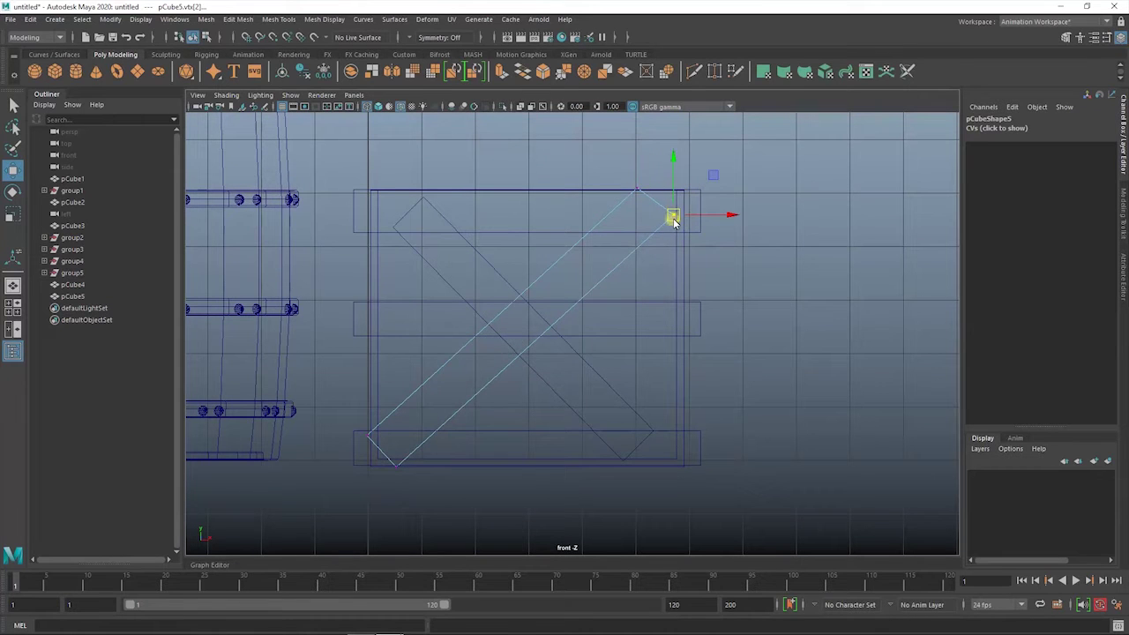
left_click(741, 227)
mouse_move(723, 302)
left_mouse_down()
mouse_move(725, 254)
mouse_move(504, 314)
mouse_move(509, 348)
left_mouse_up()
scroll(727, 269, "down", 5)
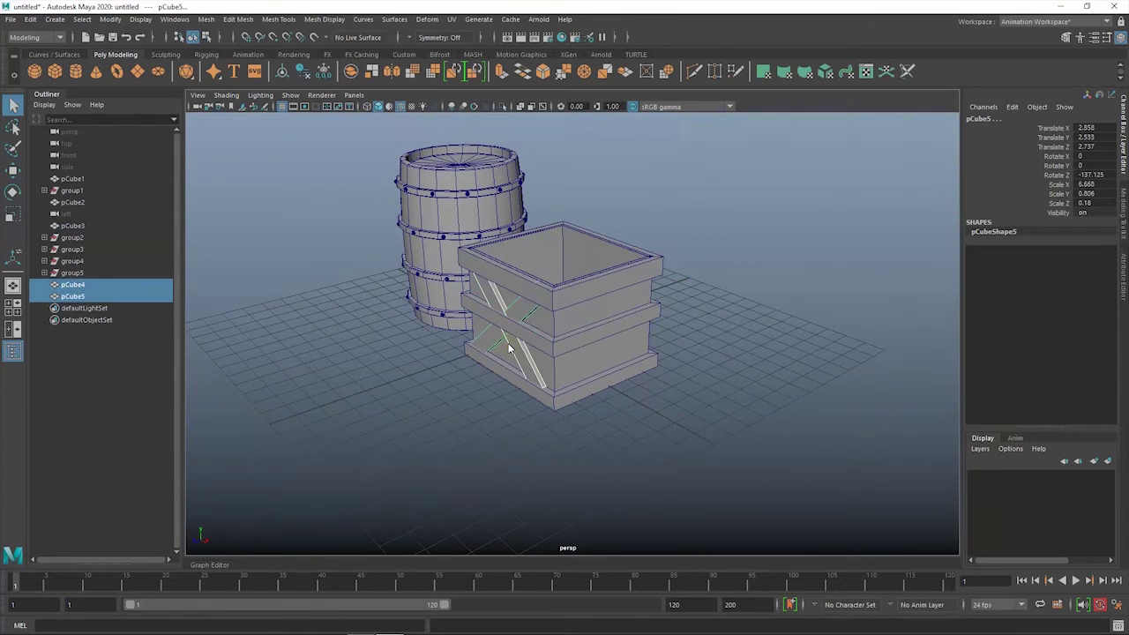
Copy both planks against the crate's back, then group the two front planks as group6
key("ctrl+d")
key("w")
mouse_move(565, 316)
left_mouse_down()
mouse_move(570, 307)
mouse_move(607, 363)
mouse_move(553, 297)
left_mouse_up()
left_click(757, 321)
mouse_move(757, 321)
left_mouse_down("alt")
mouse_move(806, 378)
mouse_move(650, 373)
left_mouse_up("alt")
key("q")
left_click(508, 327)
left_click(507, 333, "shift")
key("ctrl+g")
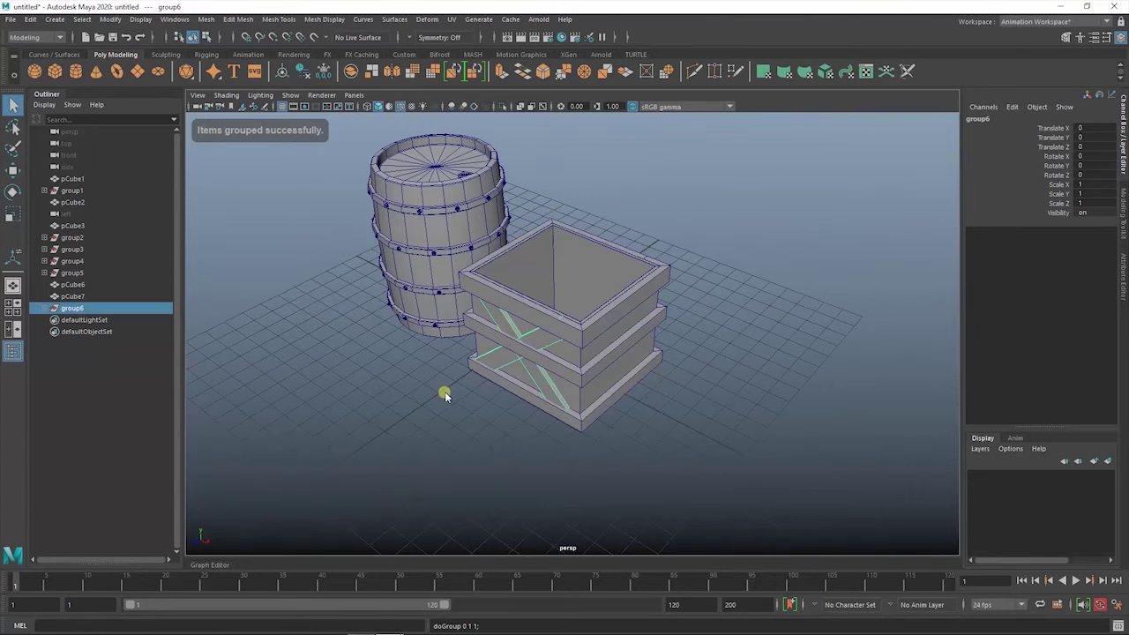
Center the brace group's pivot, duplicate it, and rotate the copy 90° to face sideways
key("space")
left_click_drag(415, 349, 430, 376)
key("e")
key("w")
key("ctrl+d")
key("e")
mouse_move(511, 388)
left_mouse_down()
mouse_move(568, 371)
mouse_move(647, 384)
left_mouse_up()
key("w")
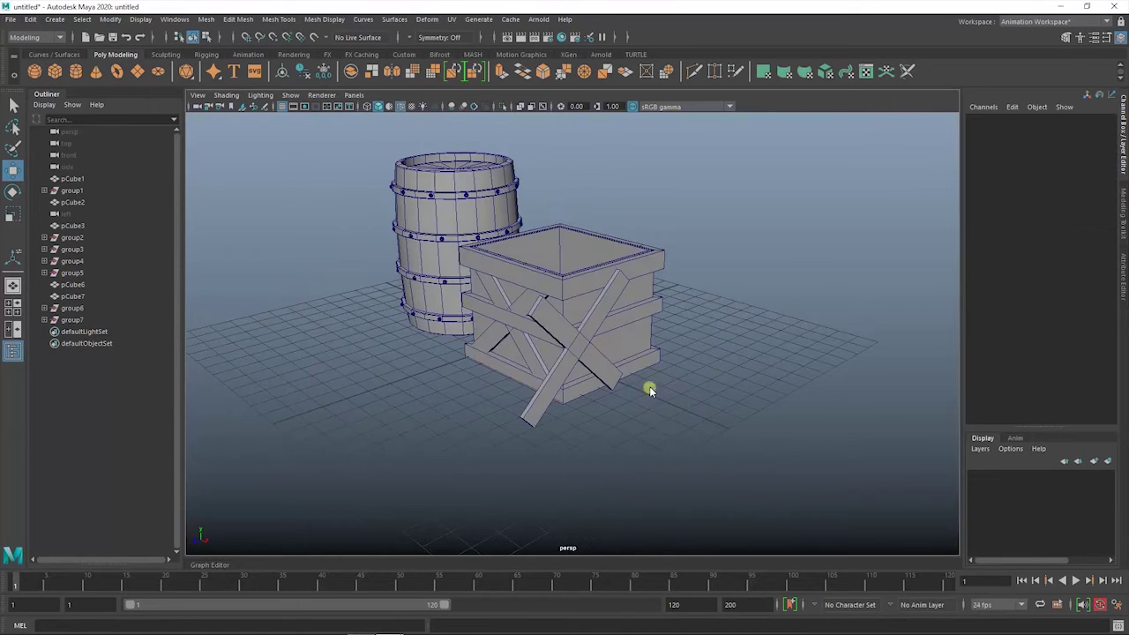
Slide the copied brace, group8, onto the crate's right side using front and side views
left_click(88, 320)
left_click_drag(553, 353, 542, 379)
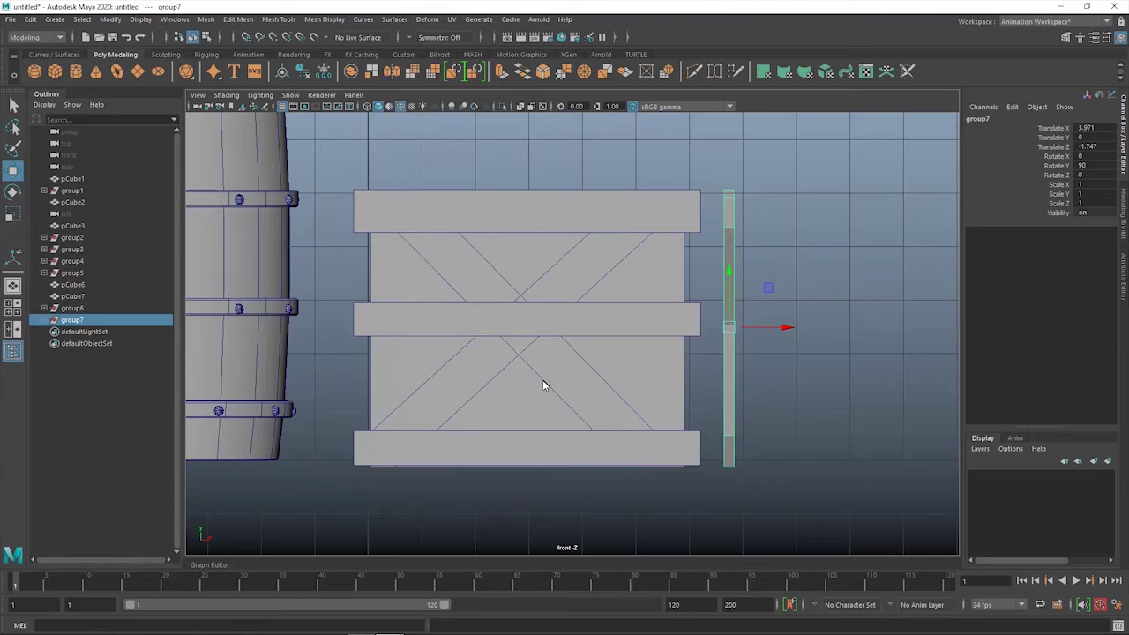
mouse_move(770, 325)
left_mouse_down()
mouse_move(733, 297)
mouse_move(446, 291)
left_mouse_up()
key("space")
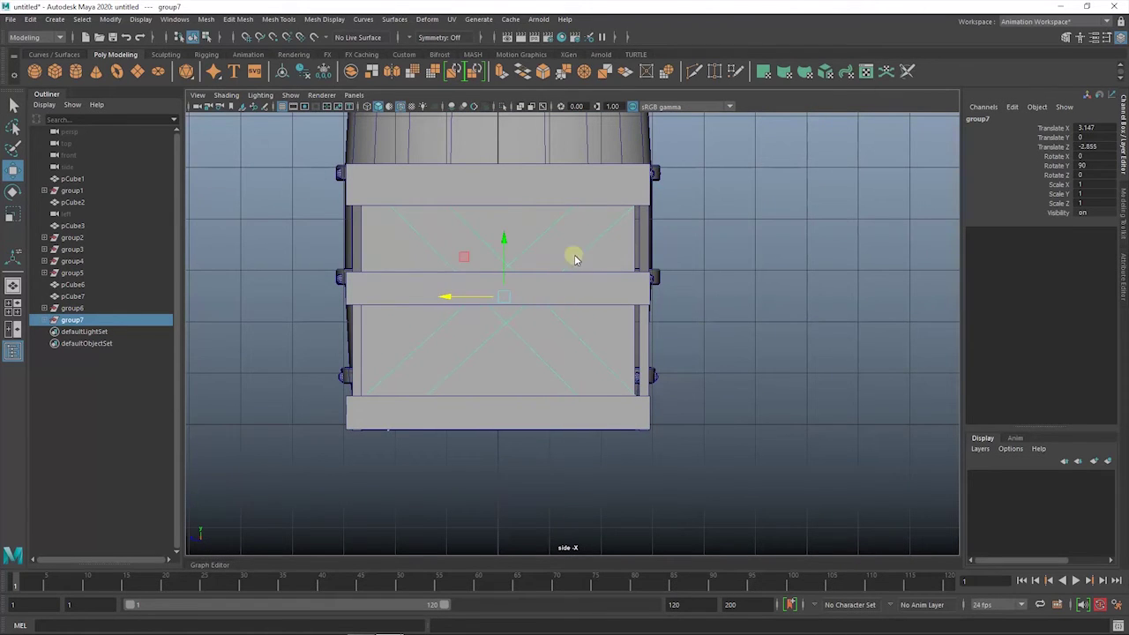
left_click(736, 263)
Orbit to the crate's side and adjust the side brace's two planks
left_click_drag(806, 265, 685, 486, "alt")
scroll(588, 327, "up", 5)
mouse_move(587, 327)
left_mouse_down("alt")
mouse_move(561, 292)
mouse_move(802, 294)
left_mouse_up("alt")
middle_click_drag(801, 294, 673, 307, "alt")
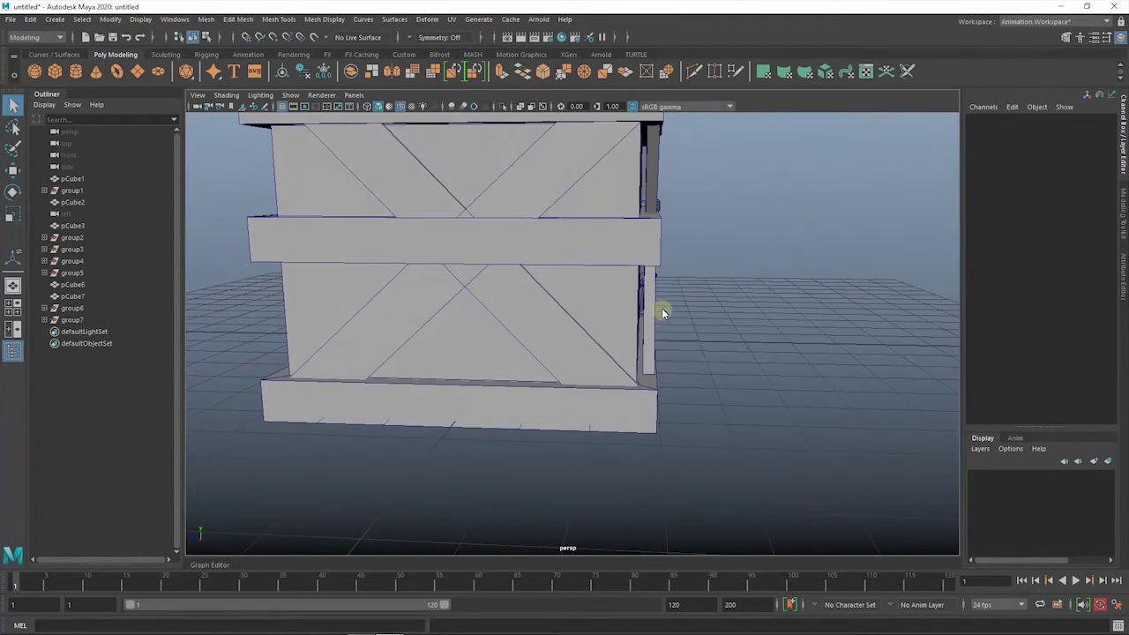
key("q")
left_click(651, 308)
mouse_move(757, 310)
left_mouse_down("alt")
mouse_move(715, 322)
mouse_move(605, 291)
mouse_move(680, 365)
mouse_move(728, 323)
mouse_move(385, 384)
mouse_move(725, 380)
left_mouse_up("alt")
left_click(647, 291, "shift")
key("w")
left_click(726, 380)
Duplicate the side brace group and move the copy to the crate's left side
left_click(120, 319)
key("ctrl+d")
mouse_move(547, 371)
left_mouse_down("alt")
mouse_move(667, 370)
mouse_move(714, 314)
left_mouse_up("alt")
left_click_drag(573, 305, 569, 306)
left_click_drag(569, 306, 591, 302, "alt")
right_click_drag(592, 302, 541, 348, "alt")
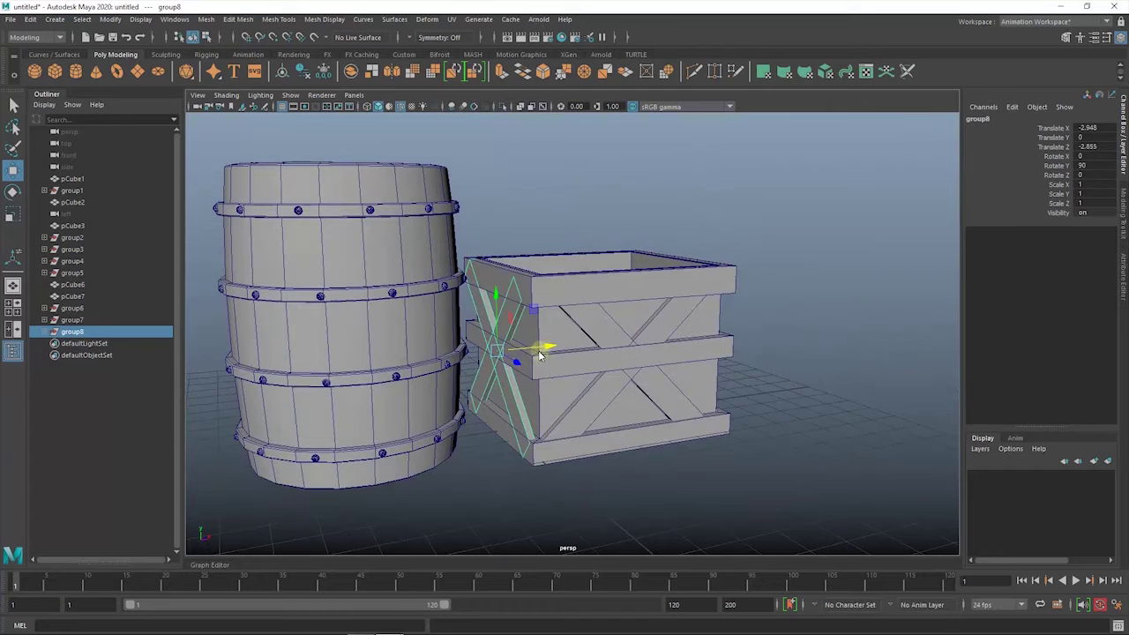
Check the braces in the wireframe front view, then select the top rim and middle band
left_click_drag(547, 353, 551, 376)
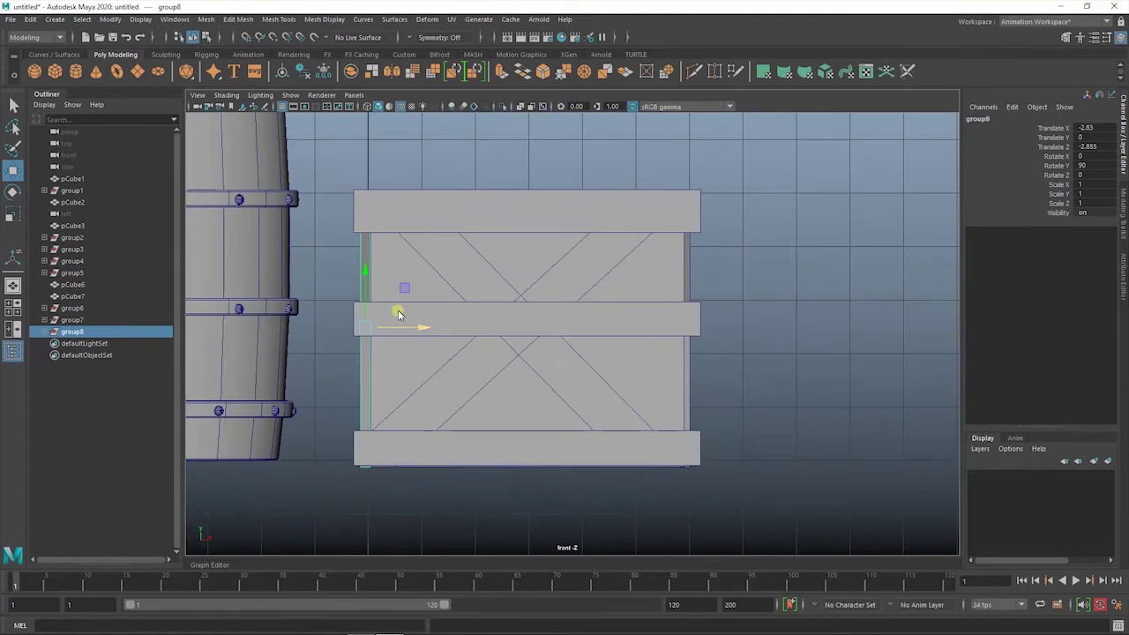
key("4")
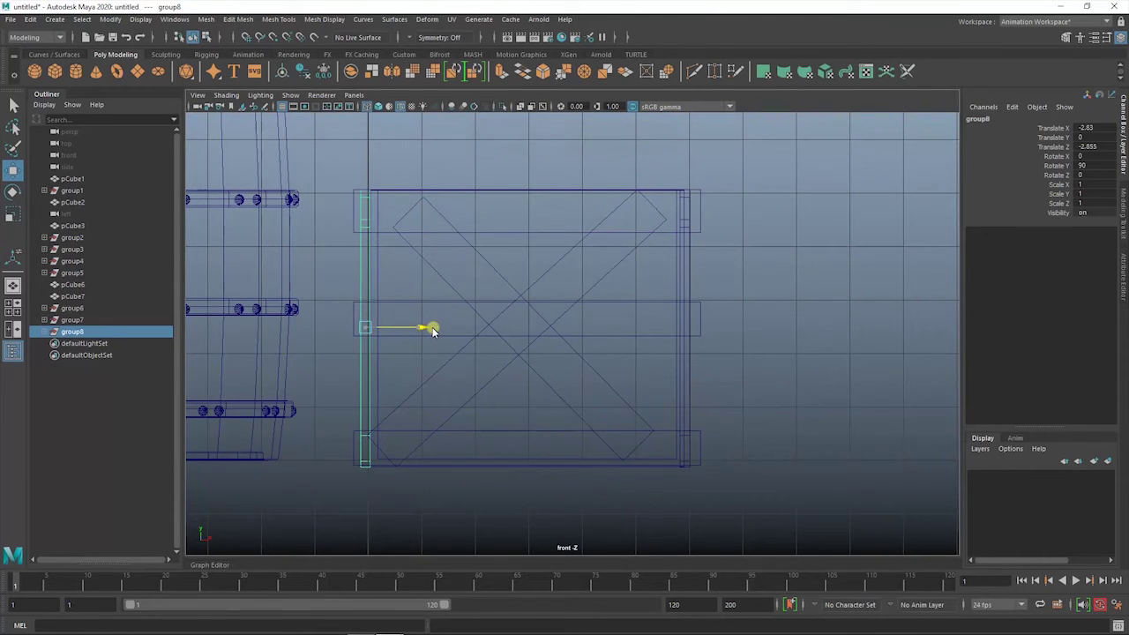
mouse_move(821, 293)
left_mouse_down()
mouse_move(824, 270)
mouse_move(753, 385)
mouse_move(780, 379)
mouse_move(620, 276)
left_mouse_up()
key("5")
left_click(620, 276)
left_click(568, 369, "shift")
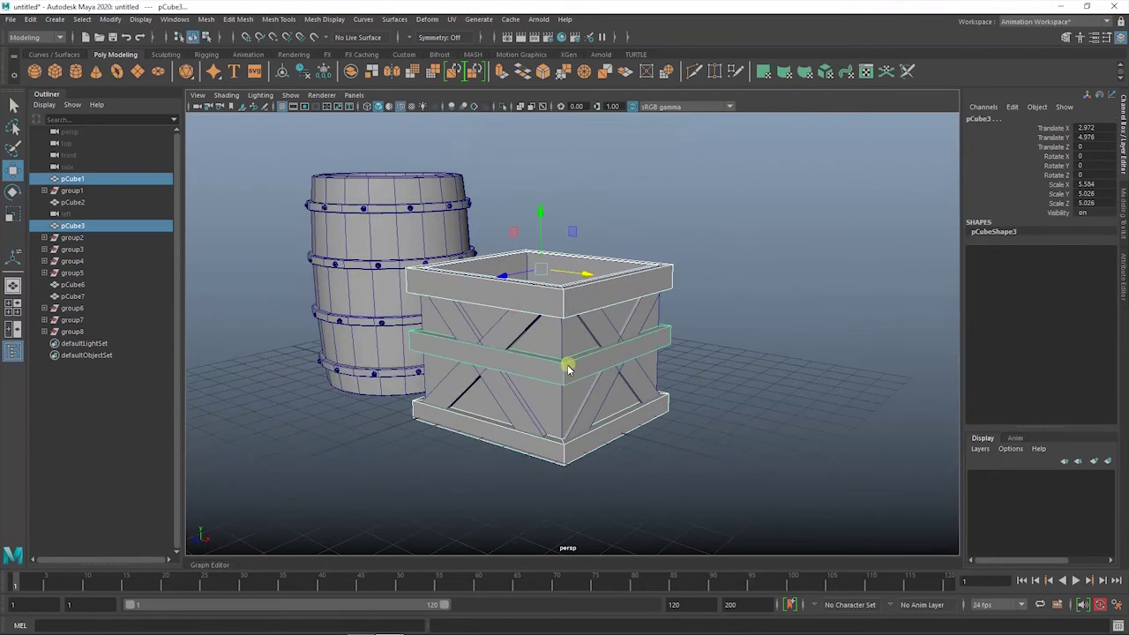
Isolate the crate's rims in the viewport and orbit around them
left_click(505, 108)
left_click(737, 226)
scroll(706, 283, "up", 3)
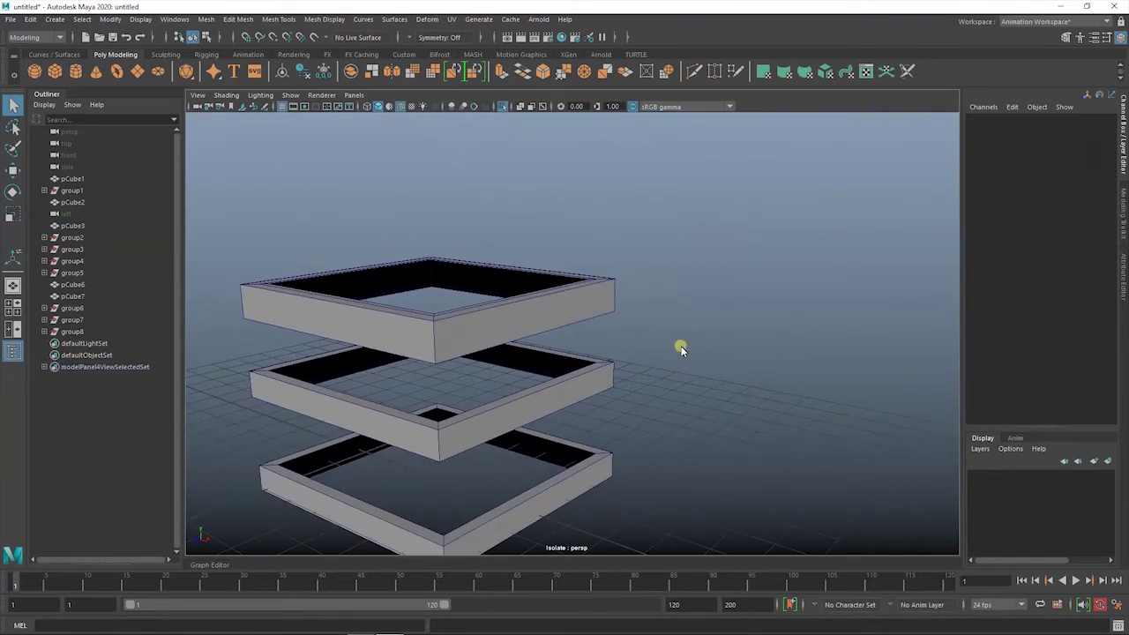
mouse_move(681, 345)
left_mouse_down("alt")
mouse_move(631, 272)
mouse_move(560, 278)
left_mouse_up("alt")
left_click(630, 221)
left_click(568, 222)
left_click(672, 245)
Try a bevel on two outer rim edges, then undo it
left_click(509, 327)
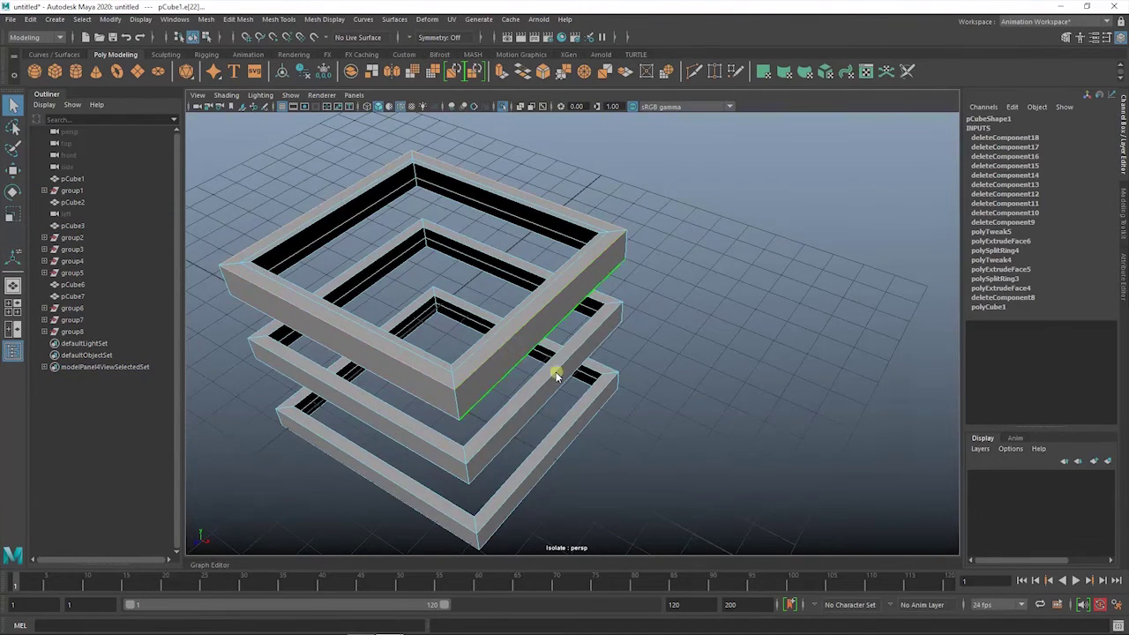
left_click_drag(556, 375, 612, 309, "alt")
left_click_drag(534, 352, 525, 326, "alt")
left_click(510, 433)
right_click_drag(651, 389, 769, 349, "shift")
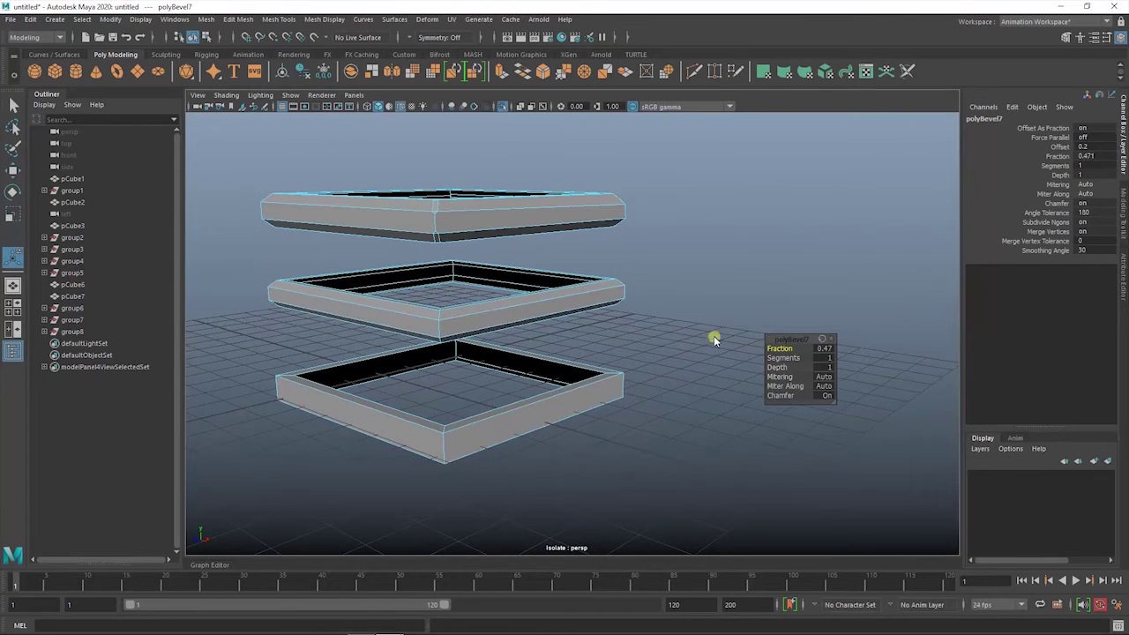
key("ctrl+z")
Bevel the top frame's outer top edge with a fraction of about 0.15
left_click_drag(564, 242, 545, 324, "alt")
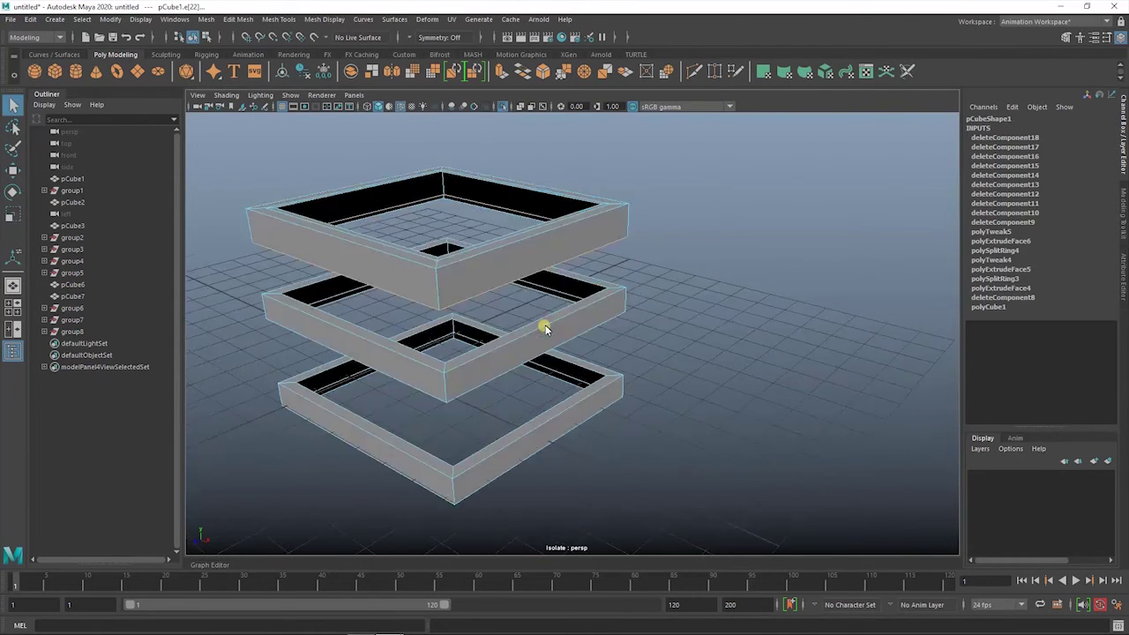
right_click_drag(617, 256, 666, 252)
left_click(760, 227)
left_click_drag(760, 227, 528, 238, "alt")
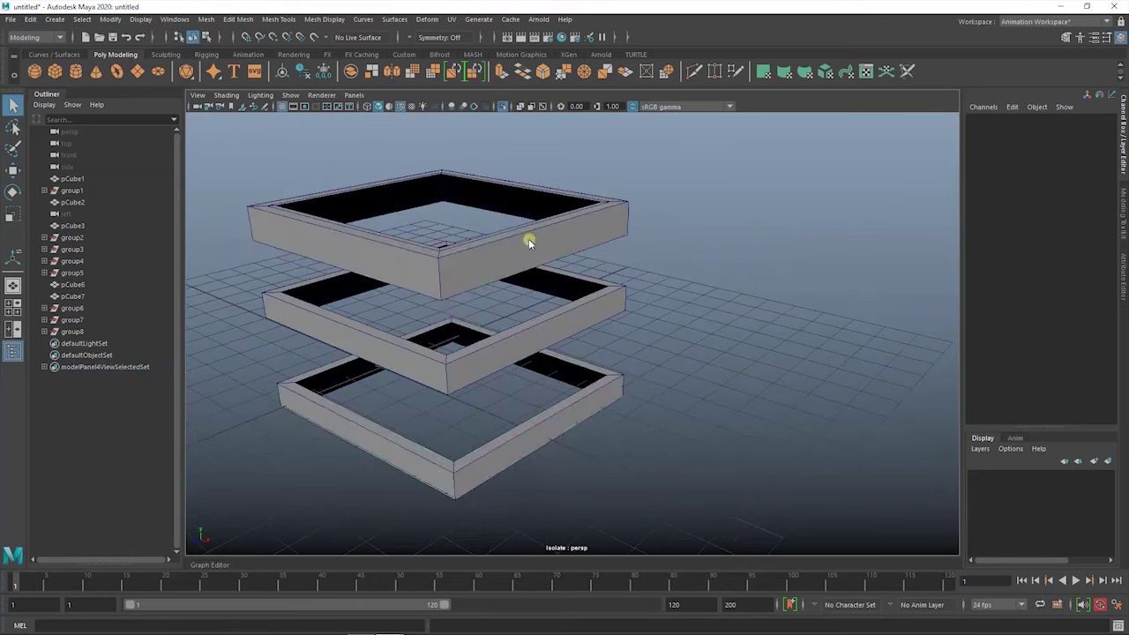
left_click(572, 219)
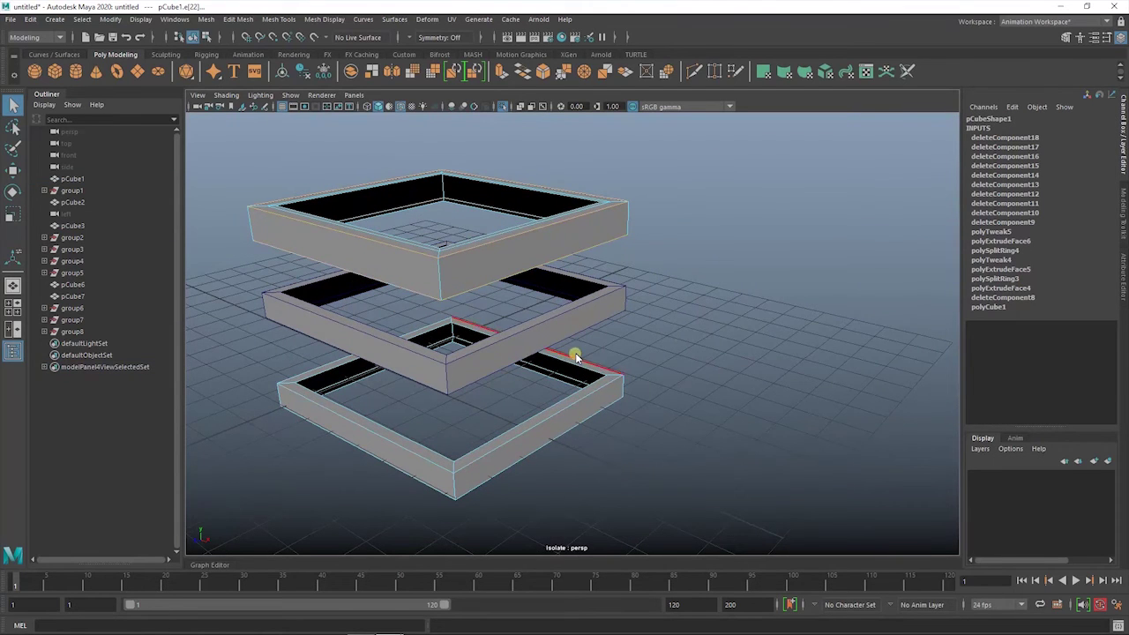
right_click_drag(802, 319, 779, 349, "shift")
left_click_drag(779, 349, 587, 333)
Bevel the middle frame's edges, then view crate and barrel from three-quarters
left_click_drag(727, 336, 718, 301, "alt")
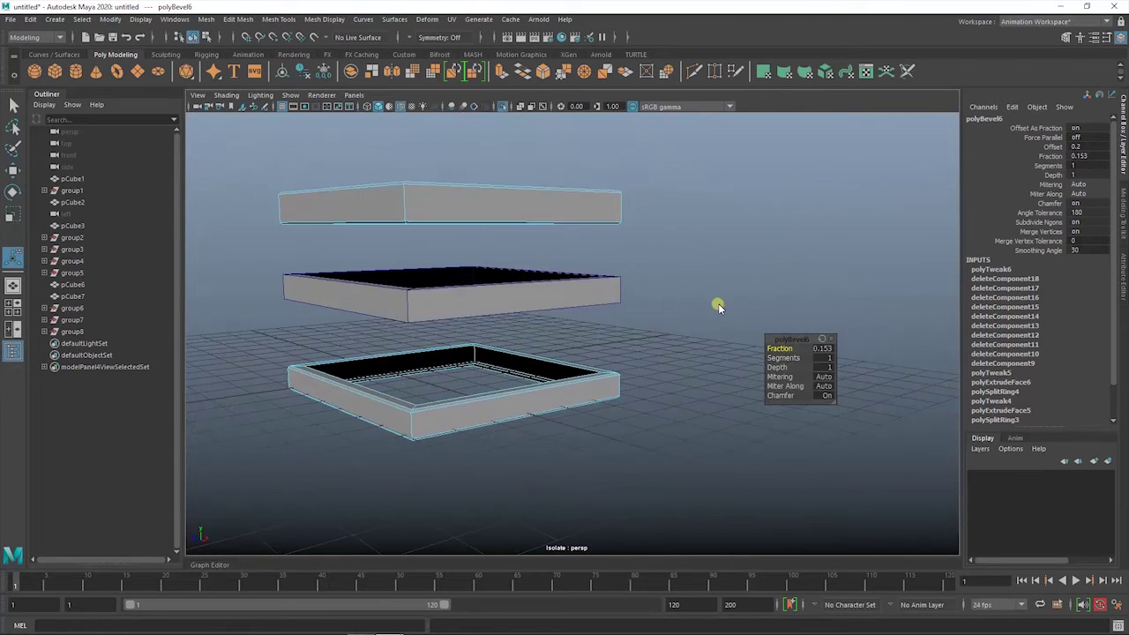
left_click(739, 244)
left_click_drag(739, 244, 758, 249, "alt")
left_click(577, 305)
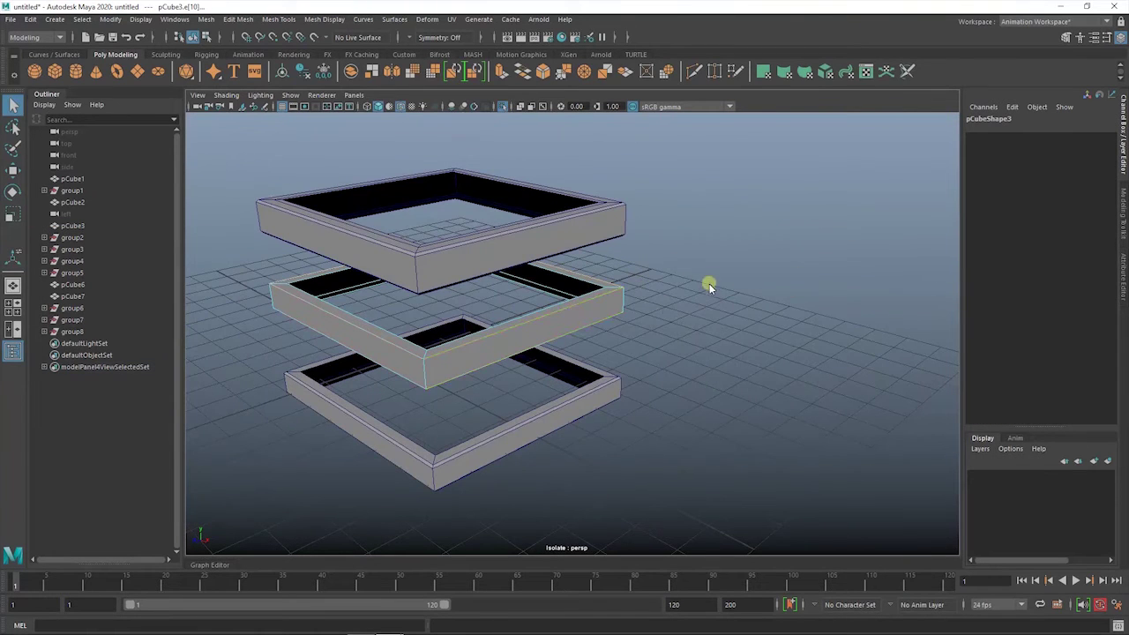
right_click_drag(663, 303, 766, 319, "shift")
left_click(685, 254)
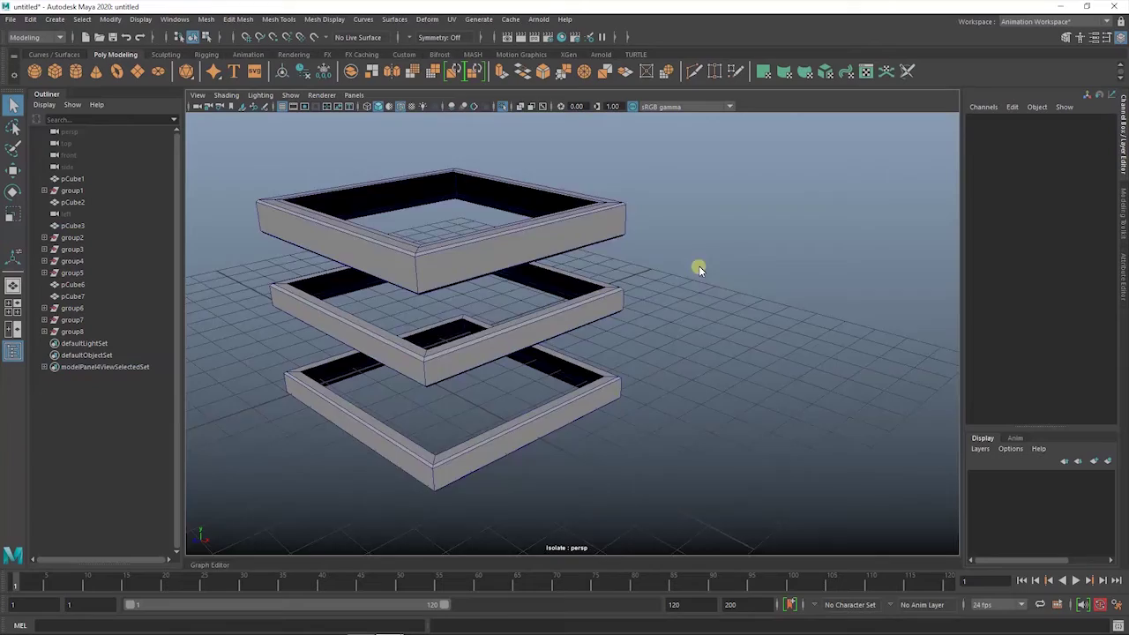
left_click_drag(685, 255, 491, 121, "alt")
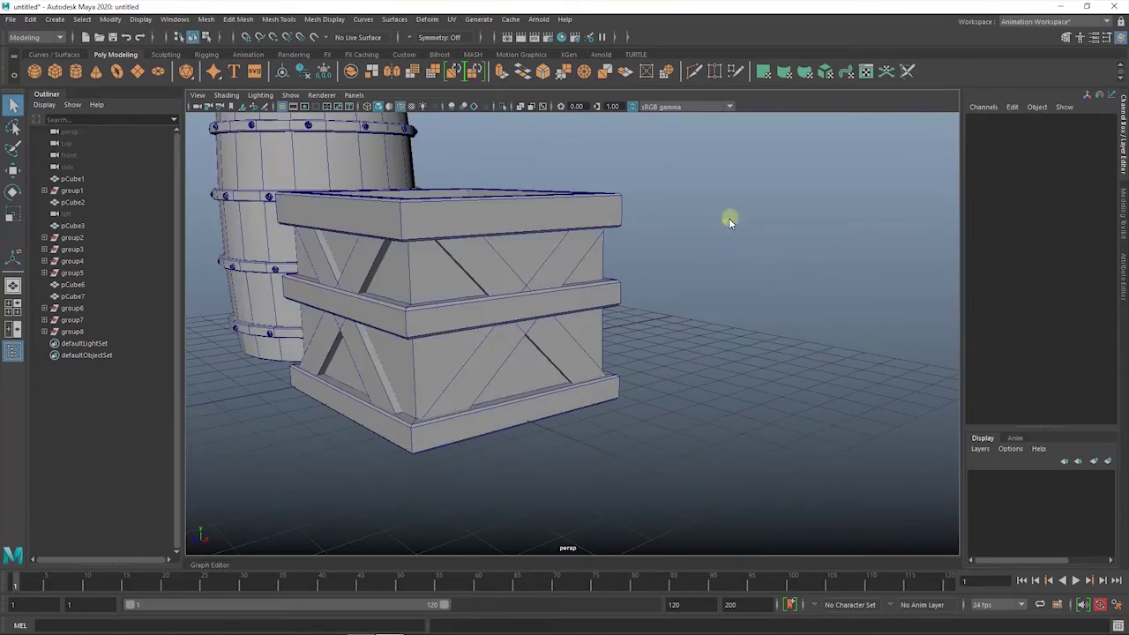
mouse_move(728, 218)
left_mouse_down("alt")
mouse_move(503, 285)
mouse_move(537, 252)
mouse_move(491, 244)
left_mouse_up("alt")
right_click_drag(491, 244, 376, 232, "alt")
mouse_move(376, 232)
left_mouse_down("alt")
mouse_move(577, 229)
mouse_move(499, 220)
mouse_move(509, 255)
mouse_move(506, 211)
mouse_move(698, 383)
left_mouse_up("alt")
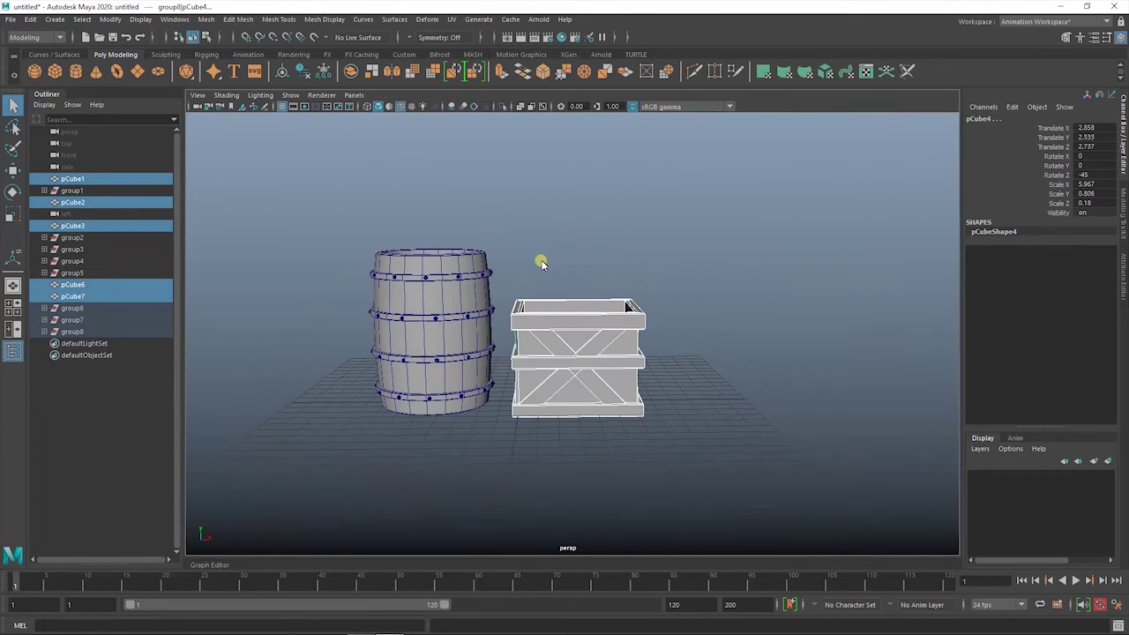
Group the selected crate pieces and create a new empty group for Geo
key("ctrl+g")
key("space")
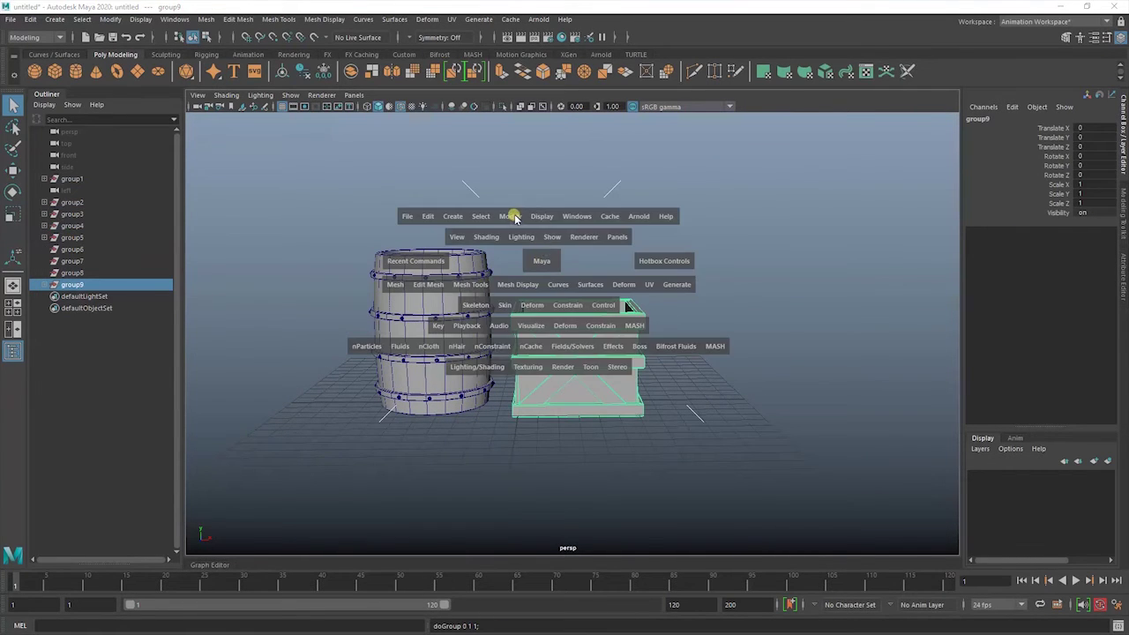
left_click(563, 259)
right_click(85, 411)
left_click(84, 411)
key("ctrl+g")
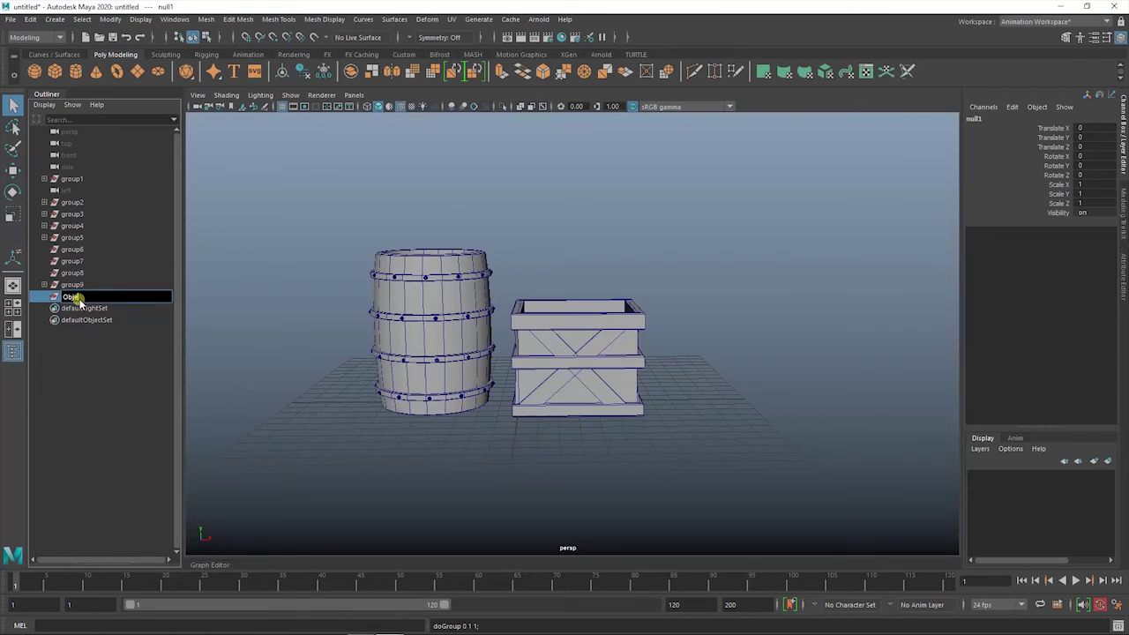
Parent the crate group9 and barrel groups group5–group8 under Geo
left_click(161, 401)
left_click(73, 283)
left_click(86, 295, "ctrl")
key("p")
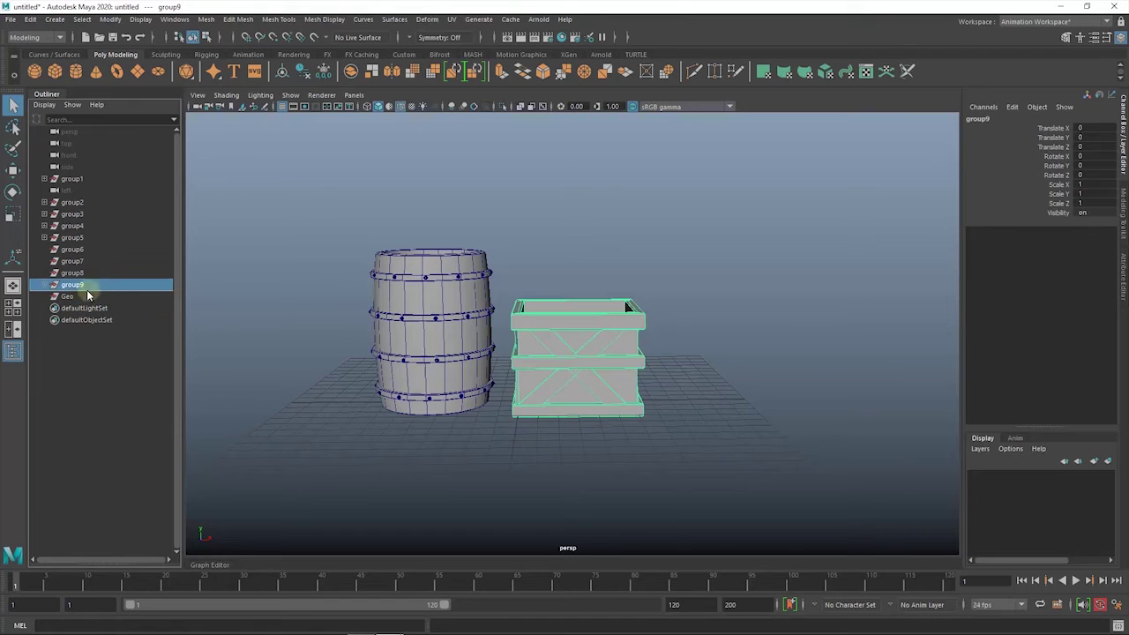
left_click(106, 275)
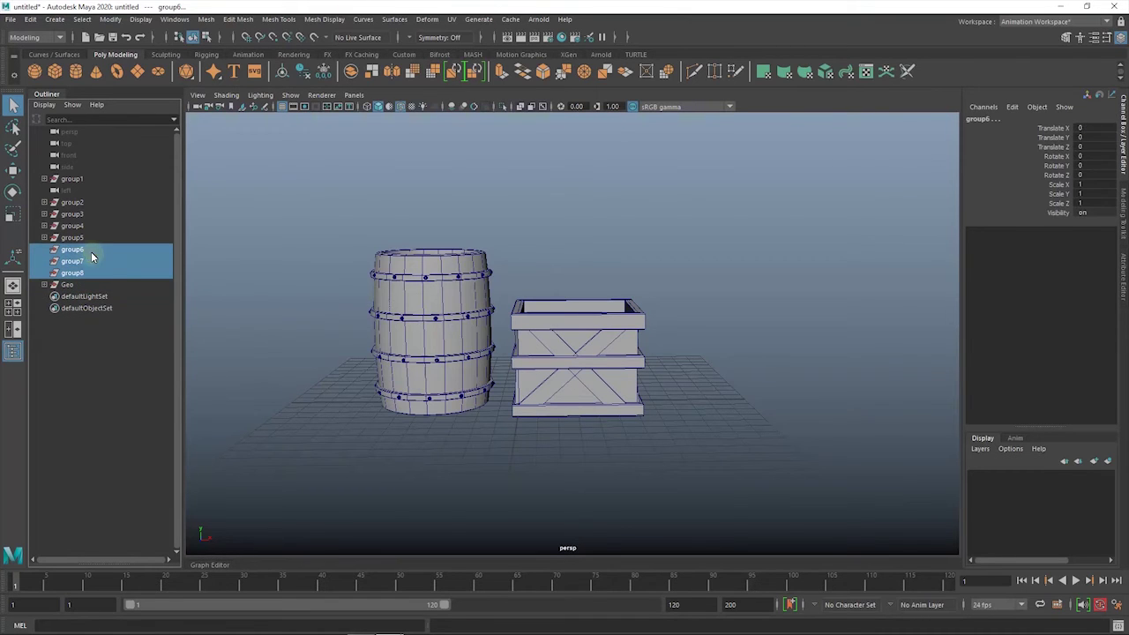
key("Delete")
left_click(85, 239)
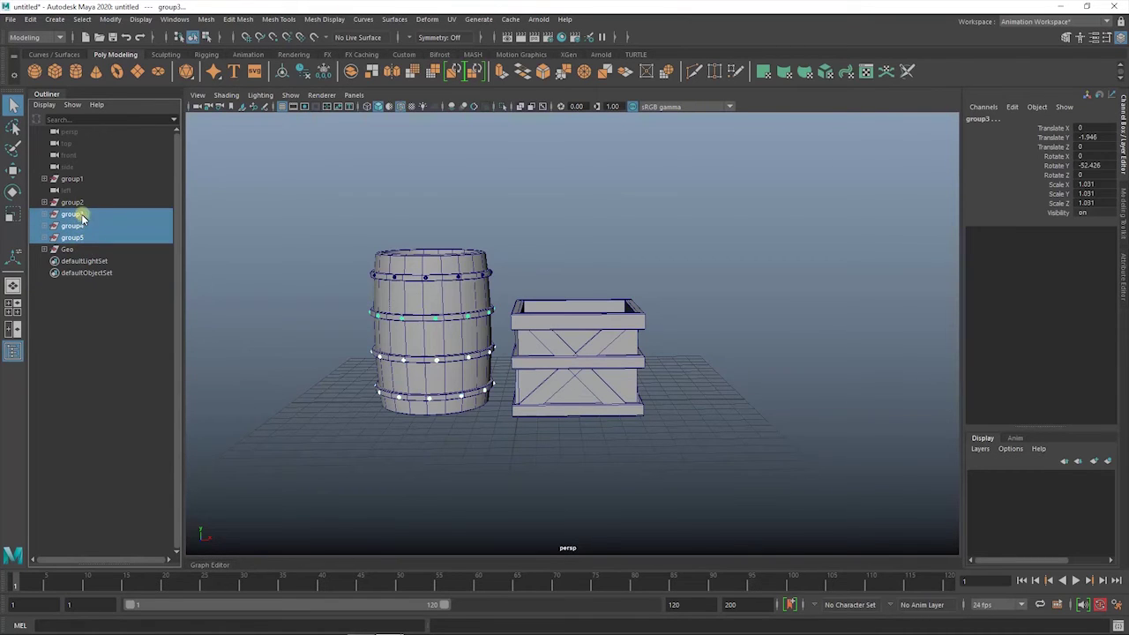
middle_click_drag(84, 188, 82, 193)
left_click(303, 241)
Create a polygon plane beneath the barrel and crate
left_click(585, 323)
left_click(527, 460)
left_click_drag(527, 460, 655, 404, "alt")
right_click(618, 219, "shift")
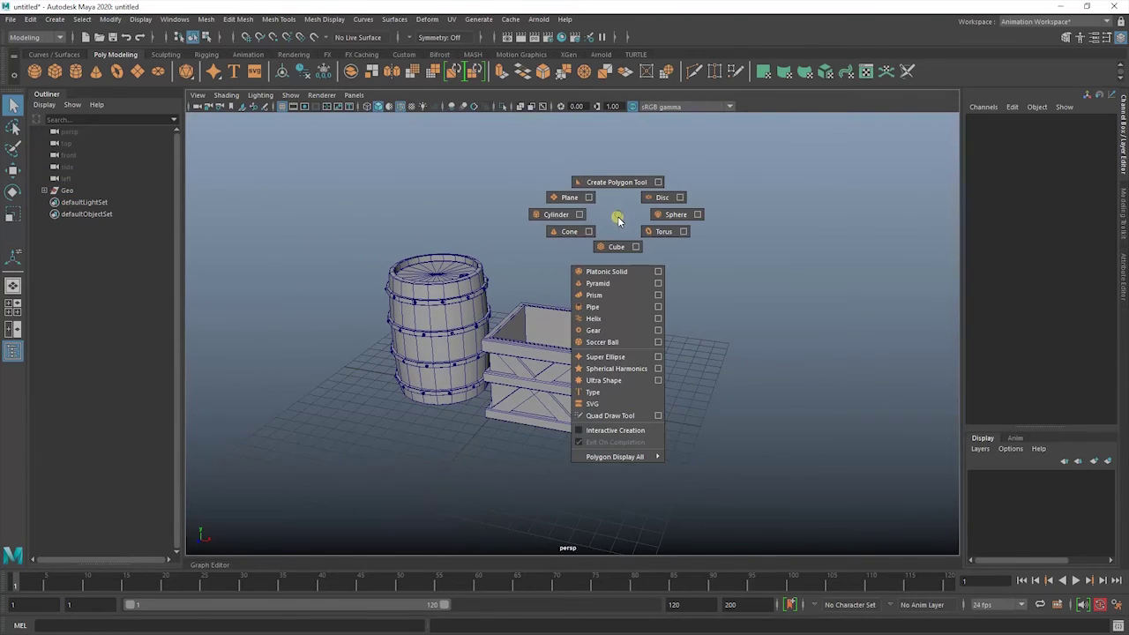
left_click(559, 206)
In face mode, delete the plane's right-edge faces and two scattered floor faces
left_click(788, 382)
left_click(735, 314)
right_click(741, 339)
left_click(743, 365)
left_click(680, 378)
key("Delete")
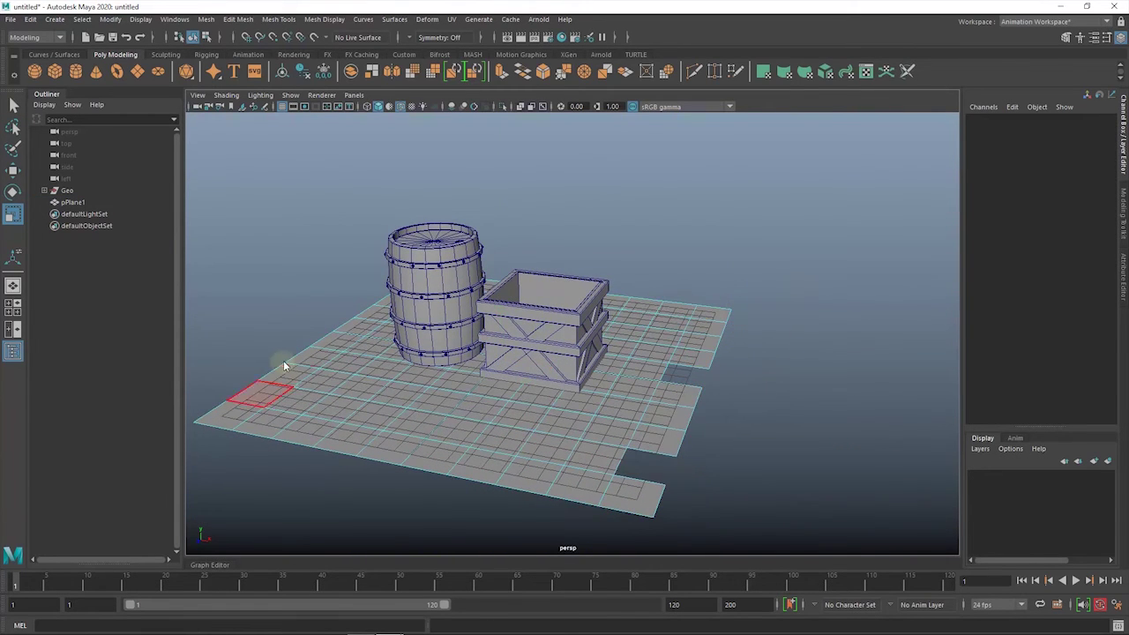
left_click(287, 381)
key("Delete")
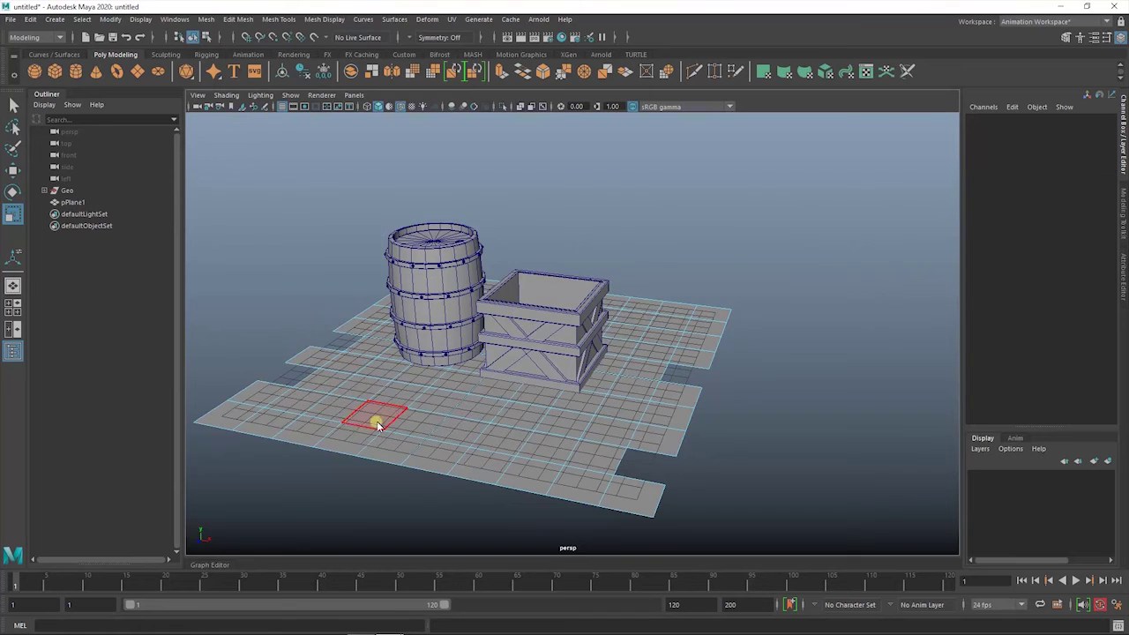
left_click(351, 448)
key("Delete")
Delete a cluster of floor faces and one right of the crate
left_click_drag(556, 432, 564, 438, "alt")
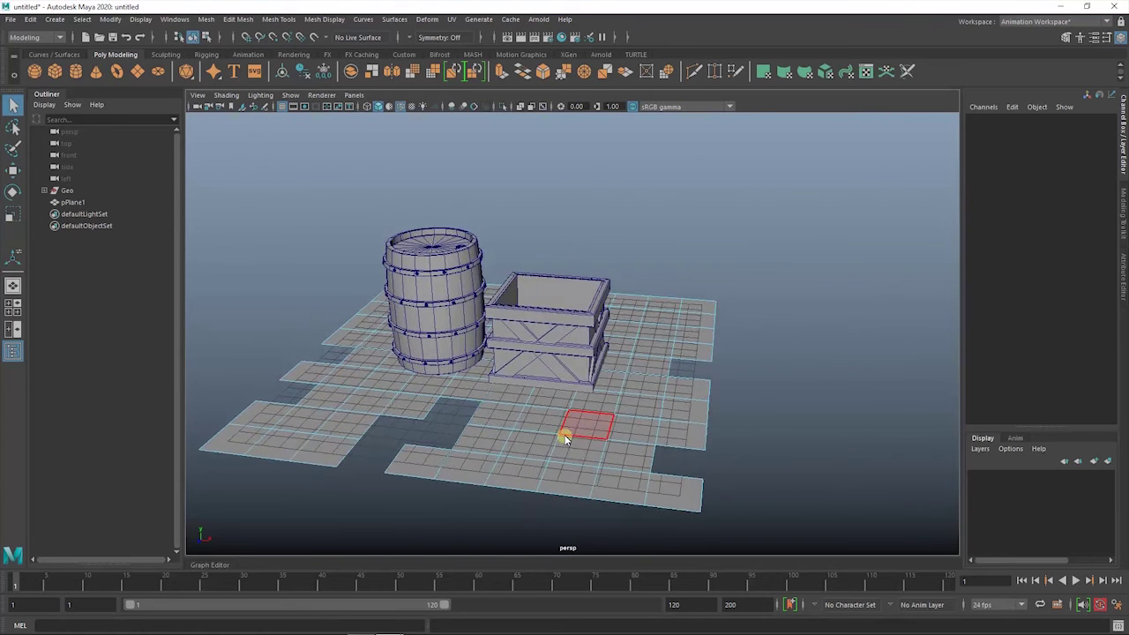
left_click_drag(631, 490, 516, 433)
key("Delete")
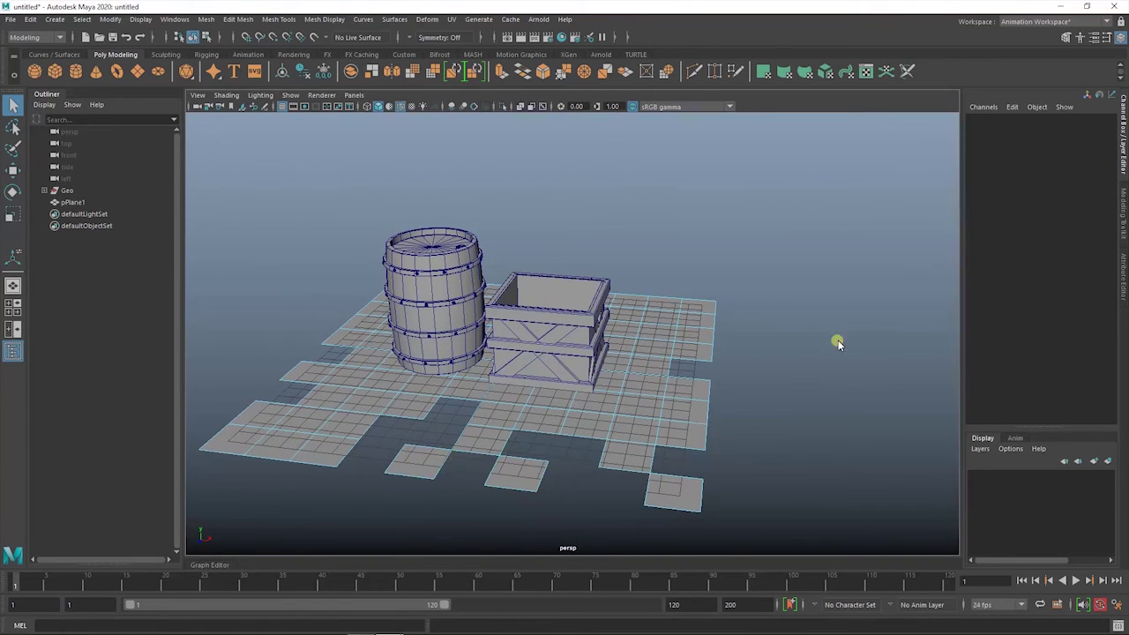
left_click_drag(832, 340, 624, 307, "alt")
left_click(639, 251)
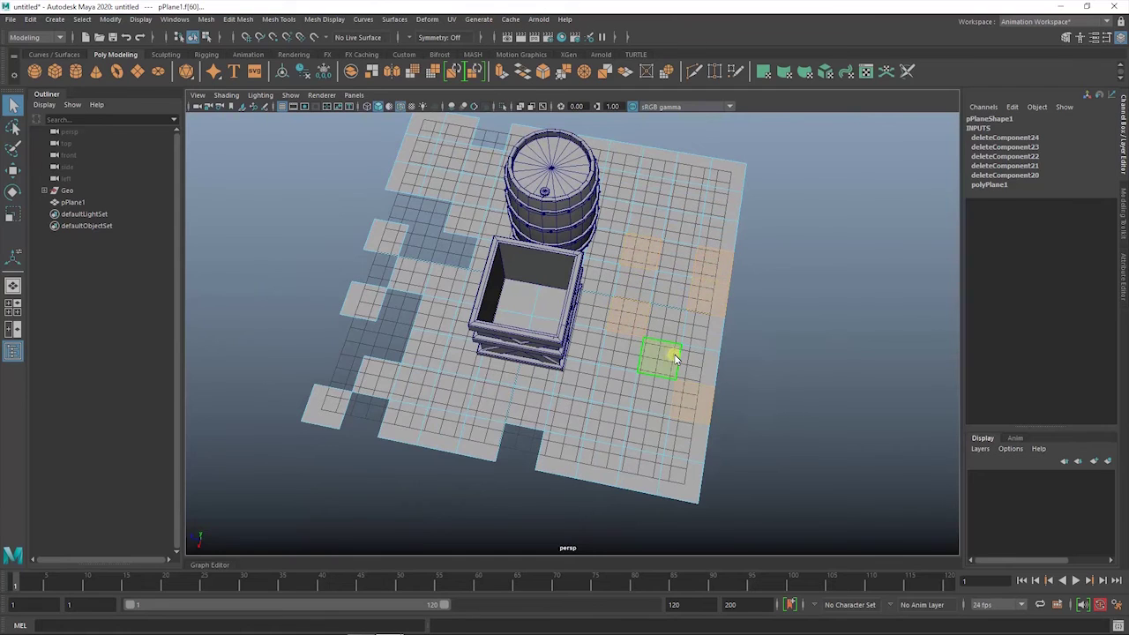
key("Delete")
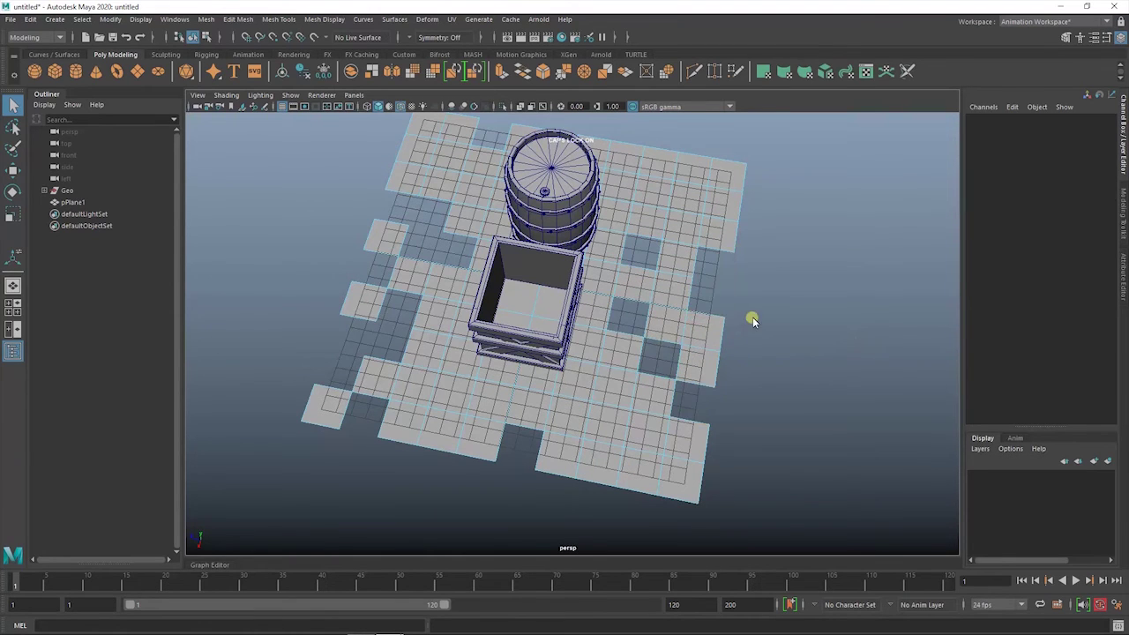
Cut more gaps by deleting faces right of the crate and near the lower right
left_click_drag(749, 317, 690, 377, "alt")
left_click(617, 381)
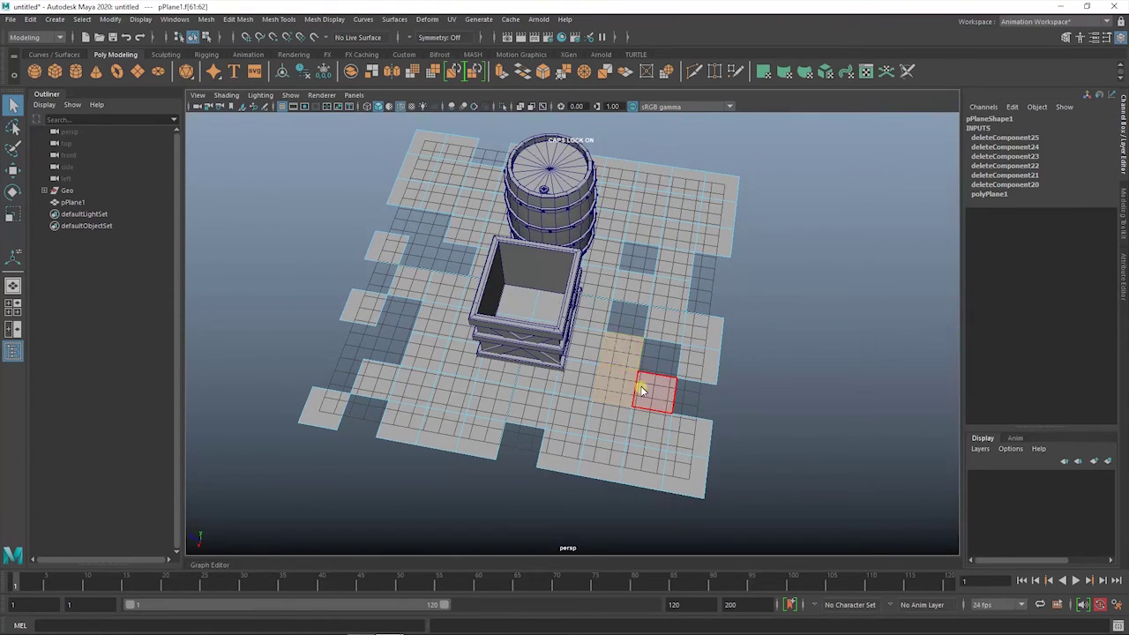
key("Delete")
left_click(618, 446)
key("Delete")
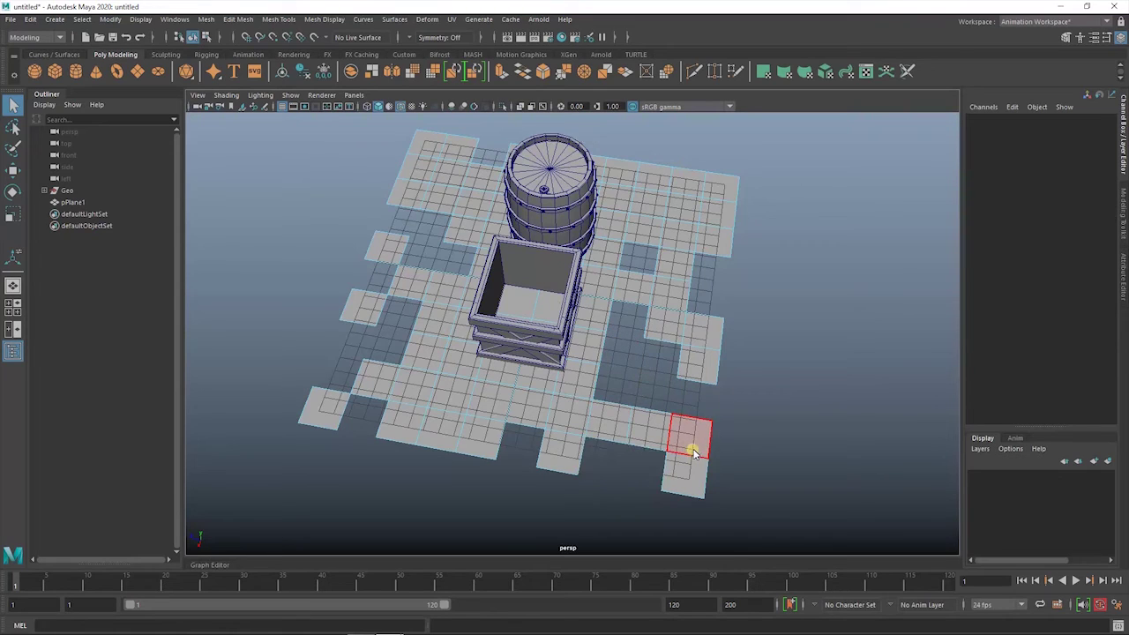
left_click_drag(693, 451, 755, 285, "alt")
left_click(730, 291)
key("Delete")
Extrude all remaining floor faces to thicken the tiles
mouse_move(823, 270)
left_mouse_down("alt")
mouse_move(755, 290)
mouse_move(766, 328)
mouse_move(640, 216)
mouse_move(670, 327)
left_mouse_up("alt")
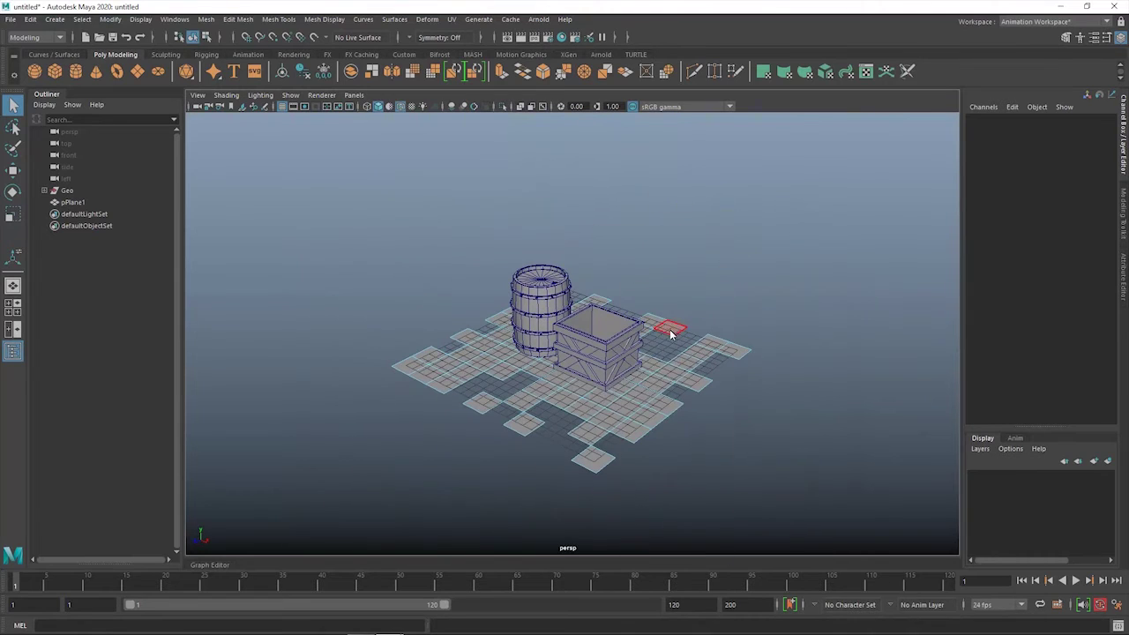
left_click(633, 359)
key("ctrl+e")
mouse_move(574, 311)
left_mouse_down()
mouse_move(574, 320)
mouse_move(751, 297)
mouse_move(706, 308)
mouse_move(680, 396)
left_mouse_up()
Redo the tile extrusion with Keep Faces Together off and added Thickness
key("ctrl+z")
right_click_drag(765, 300, 766, 328, "shift")
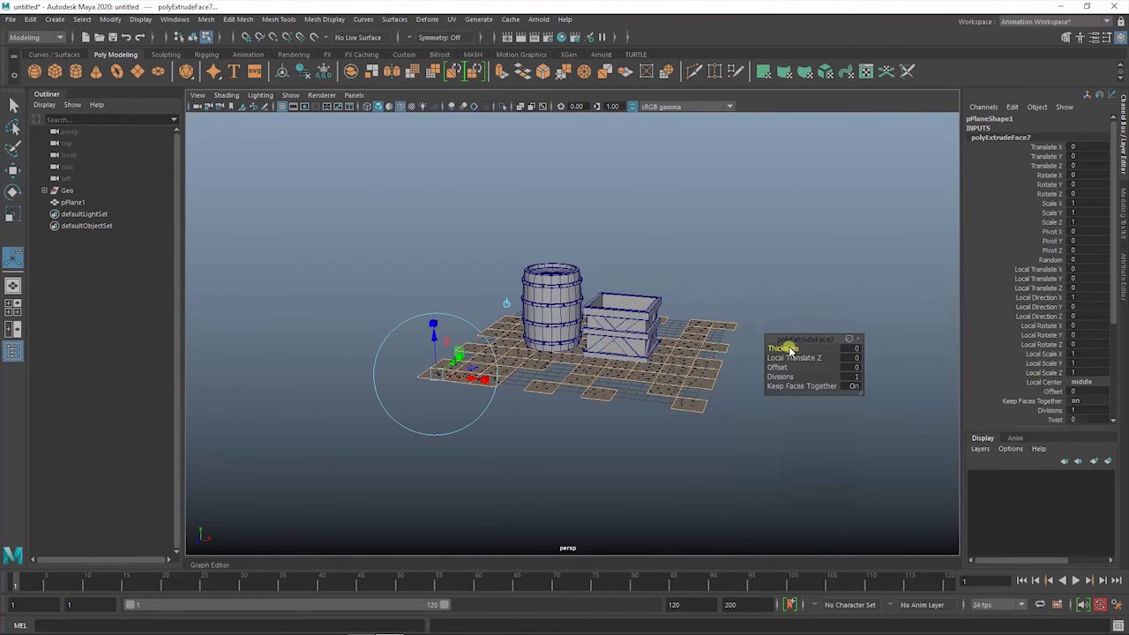
left_click_drag(773, 345, 899, 340)
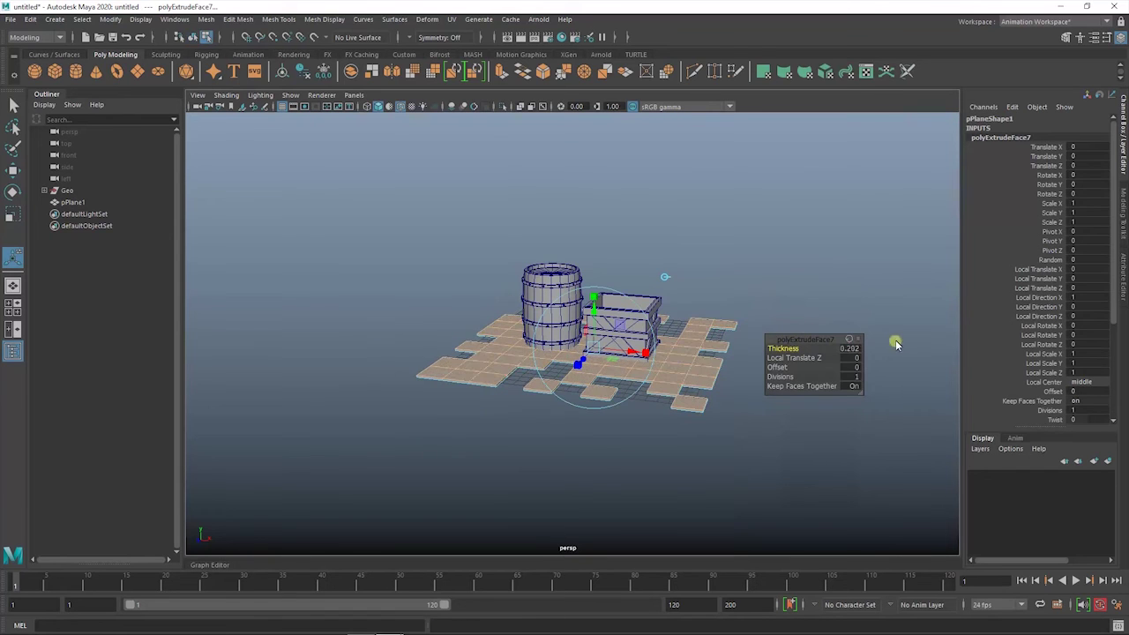
right_click(915, 303)
left_click(972, 282)
left_click(655, 378)
key("ctrl+z")
left_click_drag(650, 265, 751, 277)
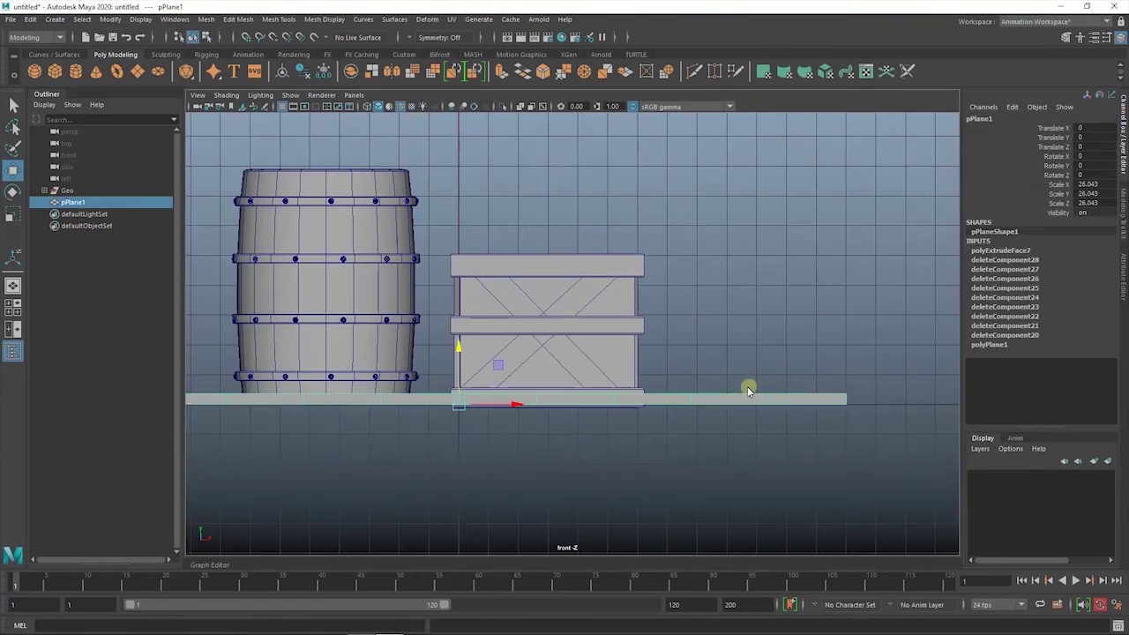
left_click(721, 343)
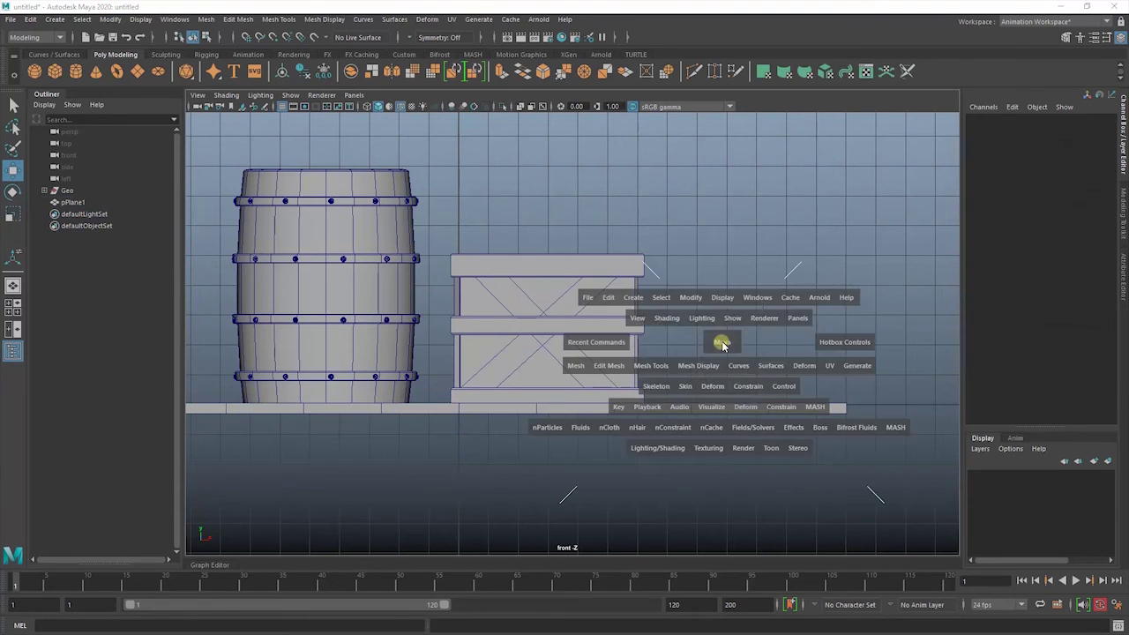
left_click_drag(720, 343, 752, 274)
Add plane pPlane2, scaled to 39.267 and lowered to -0.3 beneath the tiles
mouse_move(280, 106)
left_mouse_down("alt")
mouse_move(362, 294)
mouse_move(527, 252)
mouse_move(877, 242)
mouse_move(526, 244)
mouse_move(448, 288)
mouse_move(431, 270)
mouse_move(352, 247)
left_mouse_up("alt")
scroll(339, 254, "up", 3)
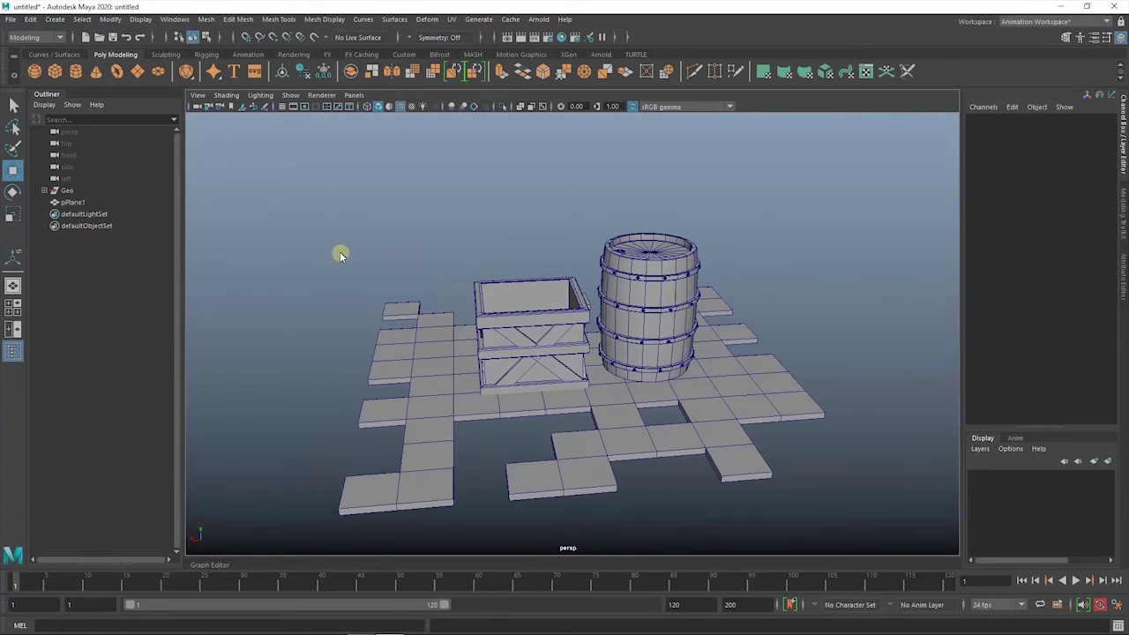
right_click_drag(339, 254, 240, 233, "shift")
key("r")
mouse_move(576, 367)
left_mouse_down()
mouse_move(1090, 388)
mouse_move(763, 245)
mouse_move(749, 300)
left_mouse_up()
key("space")
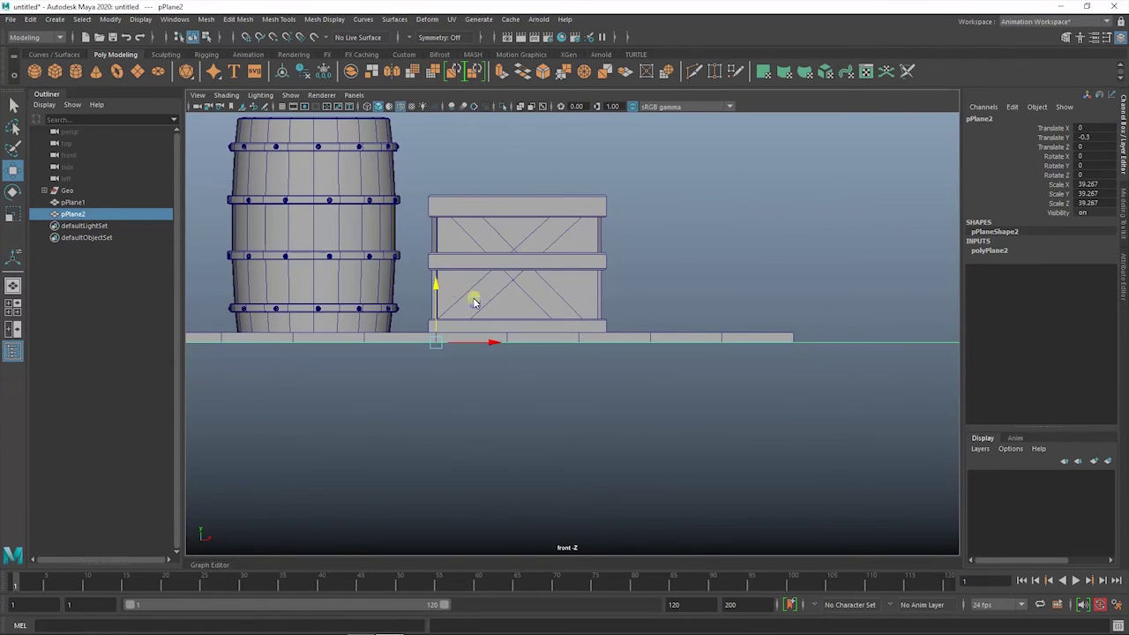
key("space")
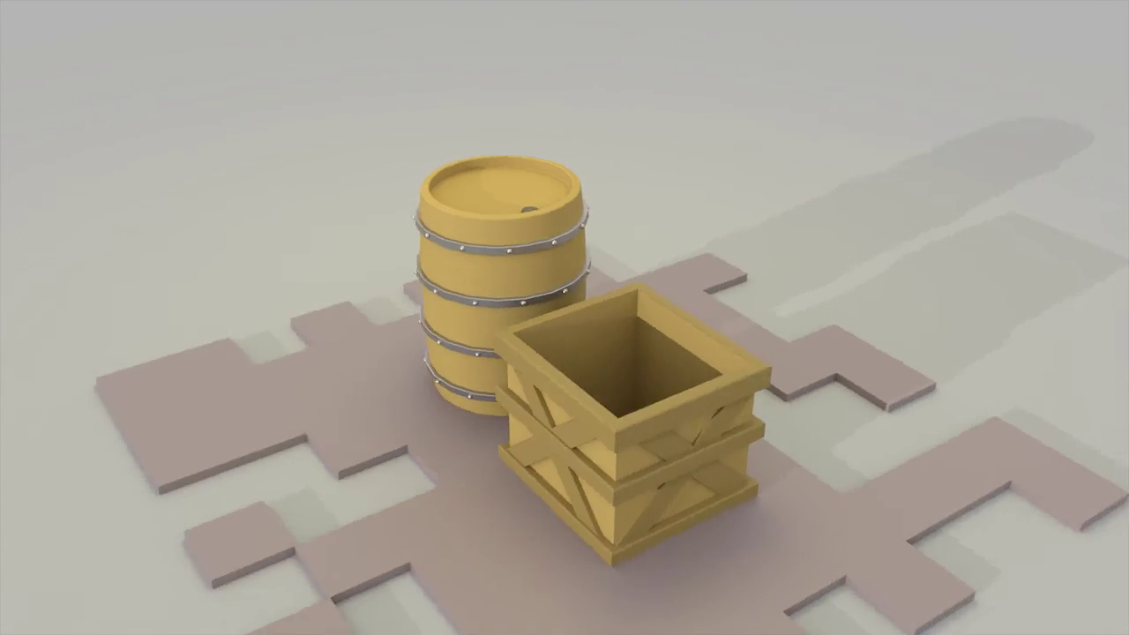